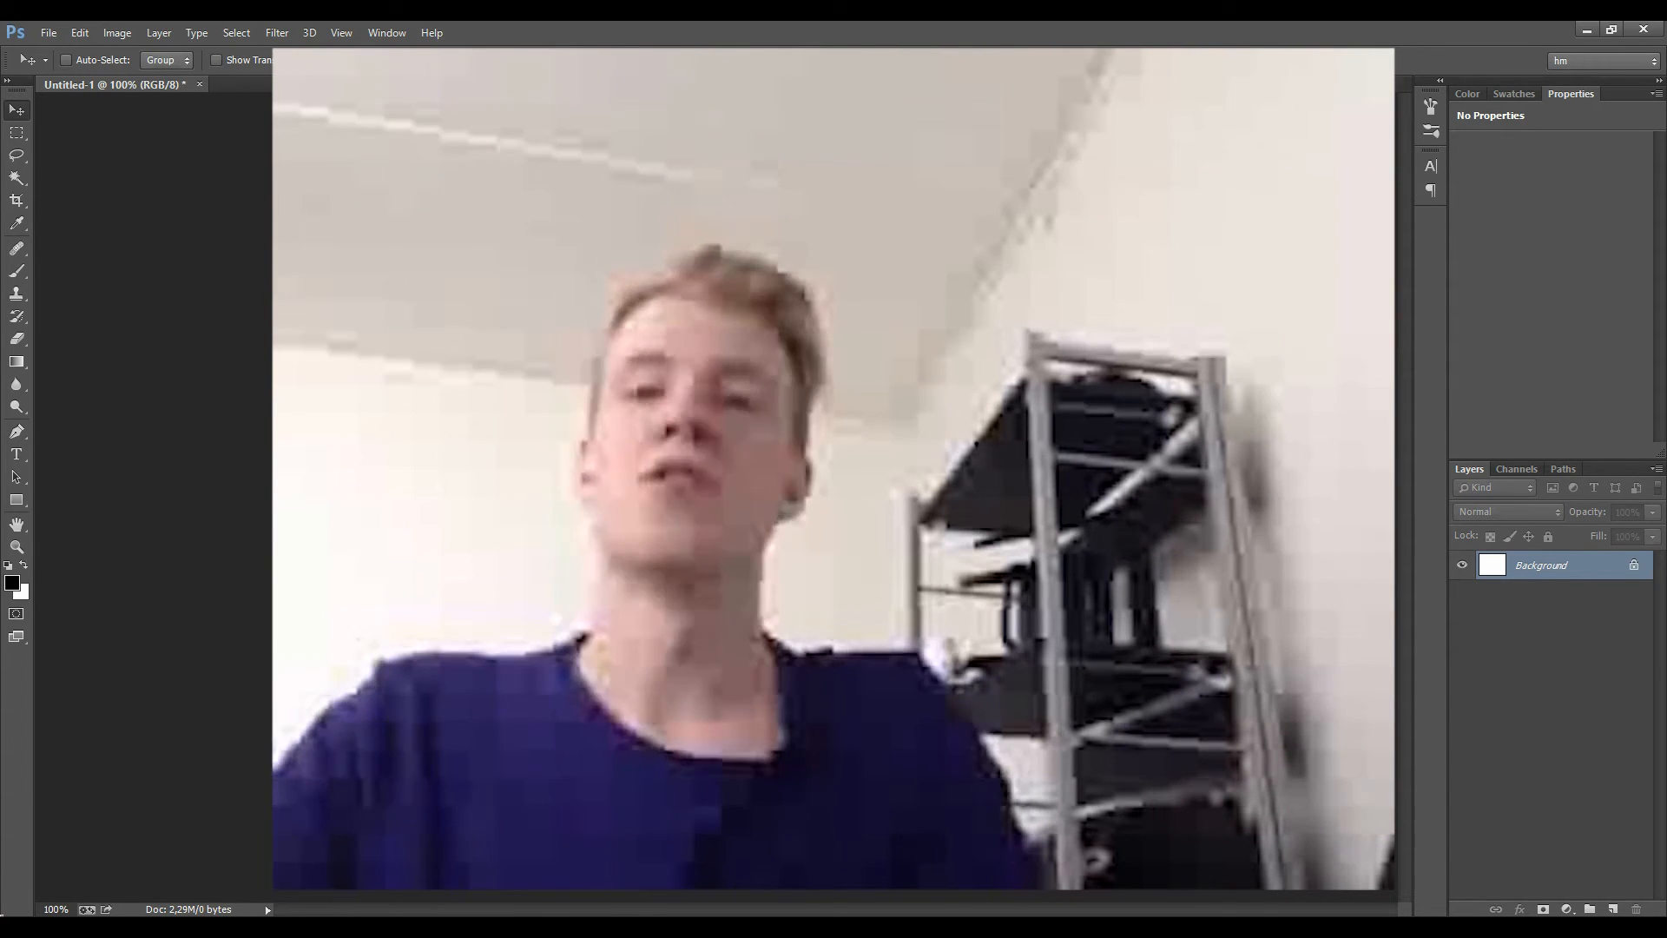
Step: Add two empty layers above the Background with default settings, the second one without going through the New Layer dialog
key(b)
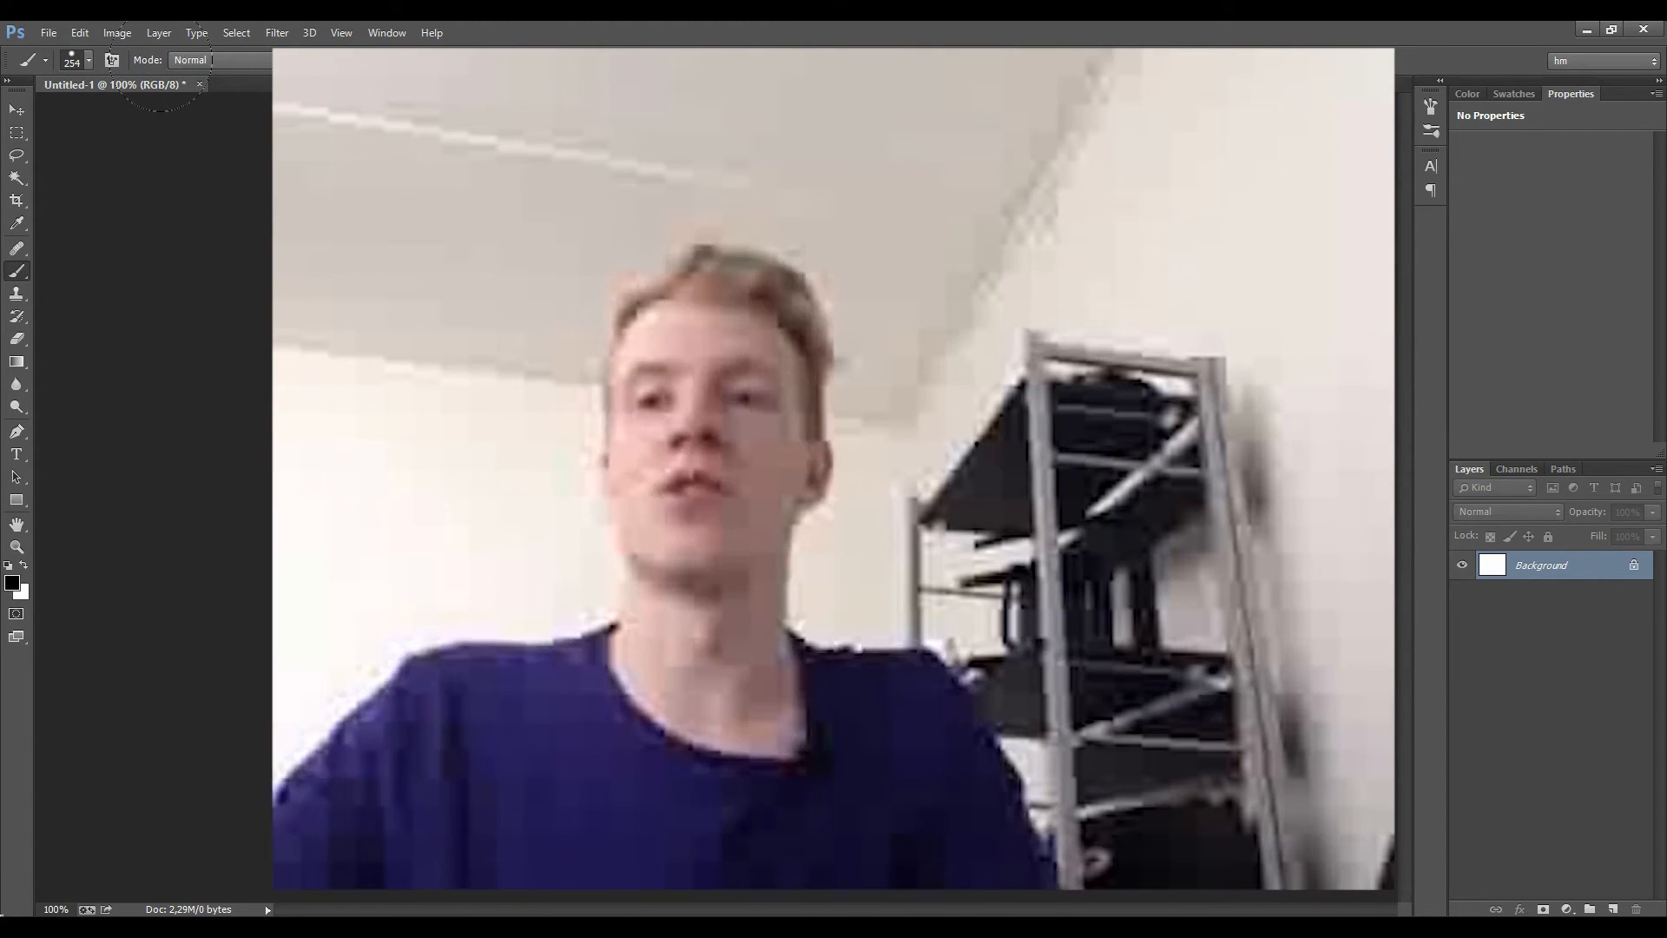
drag(296, 95, 213, 84)
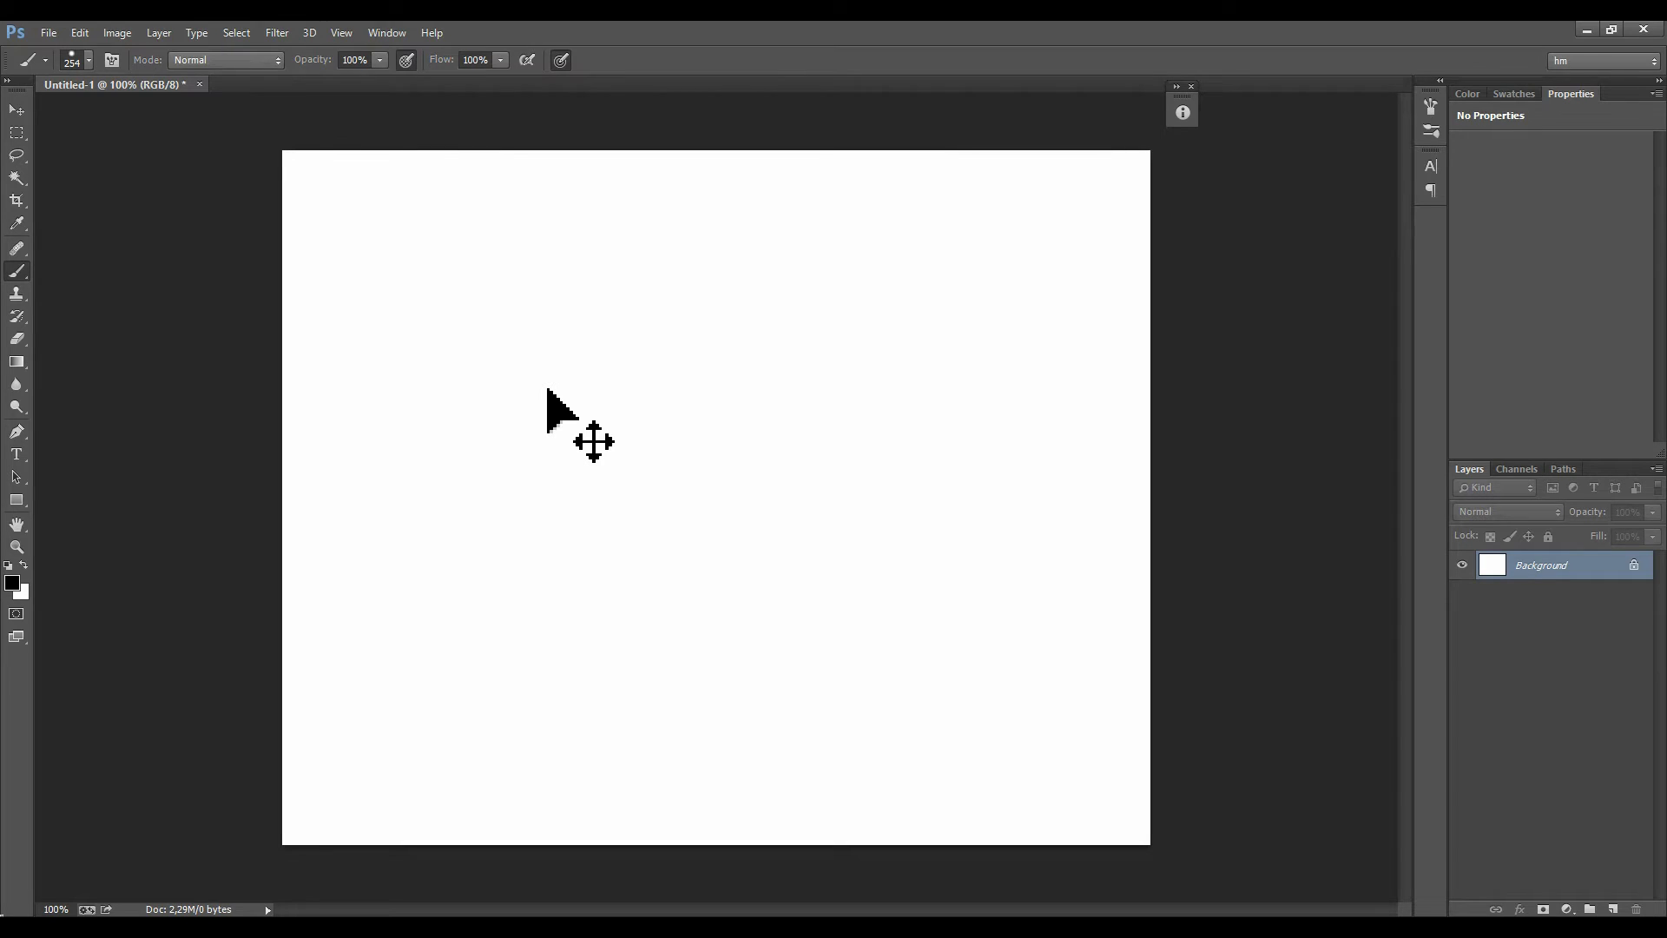
key(ctrl+shift+n)
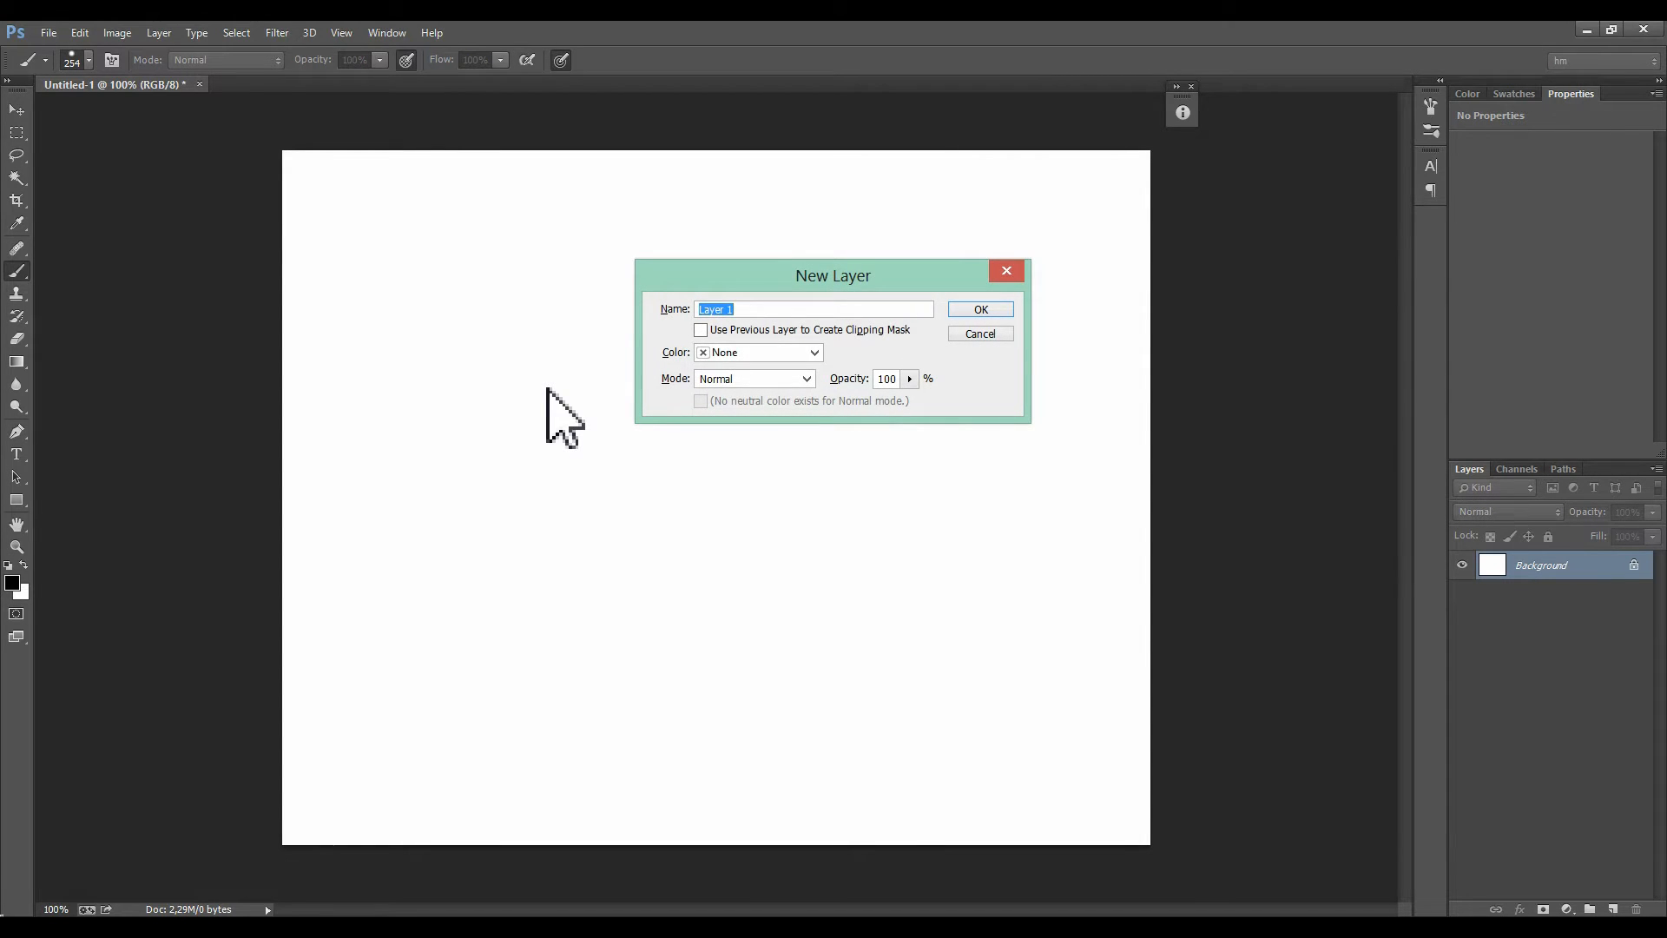
key(Return)
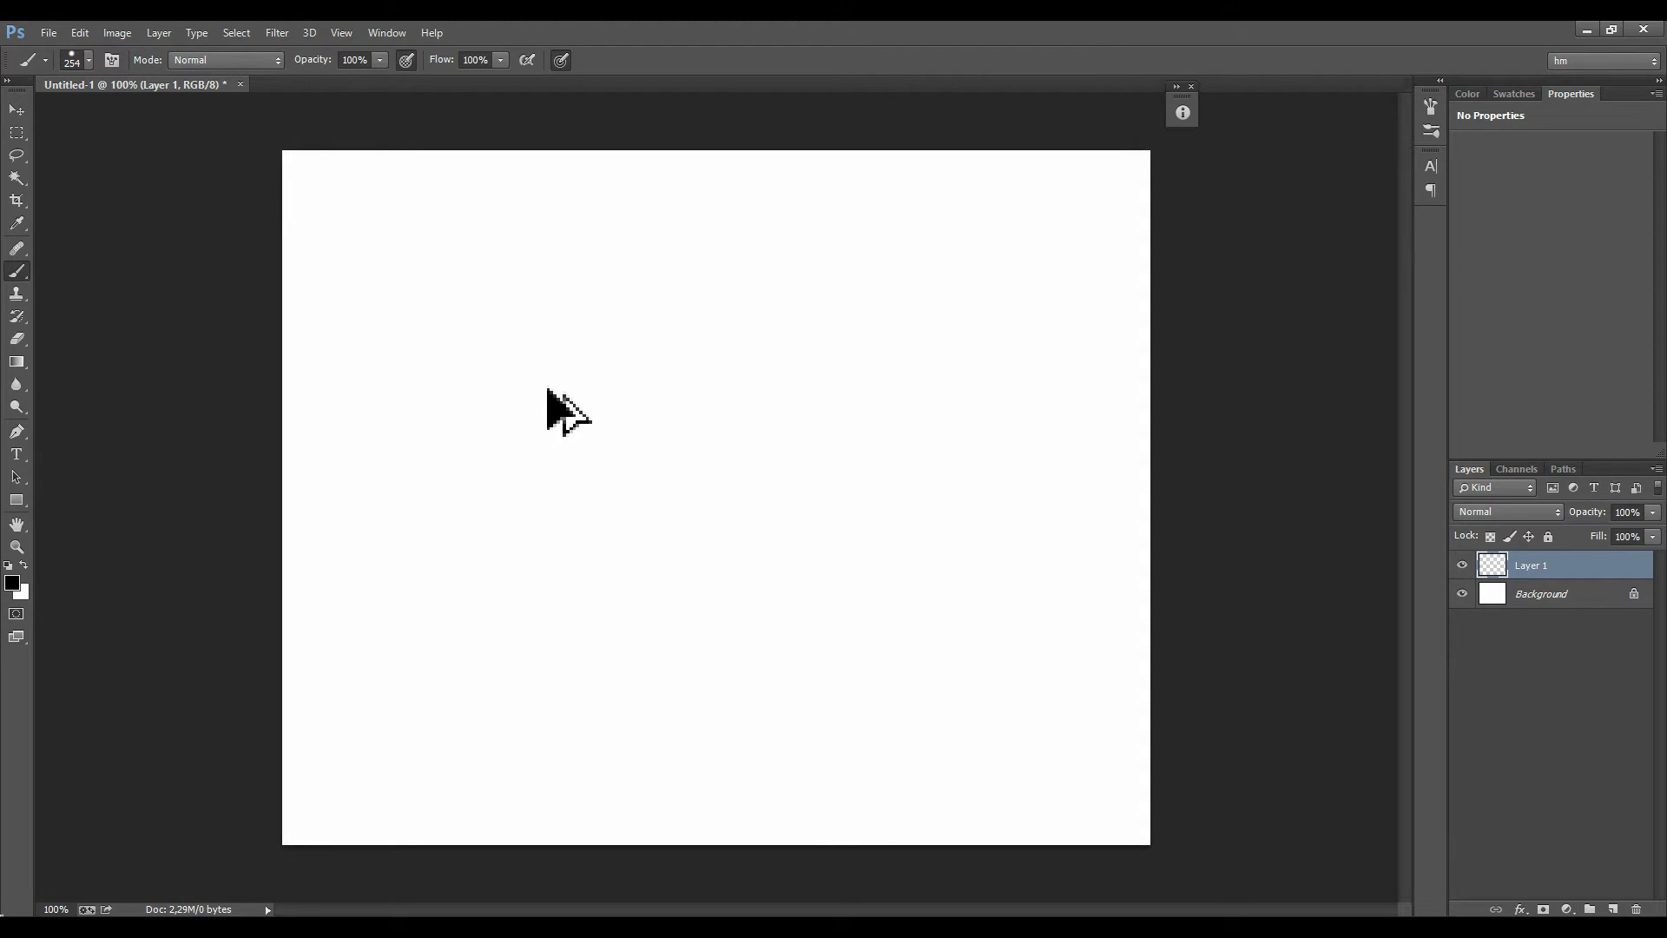
key(ctrl+shift+alt+n)
key(v)
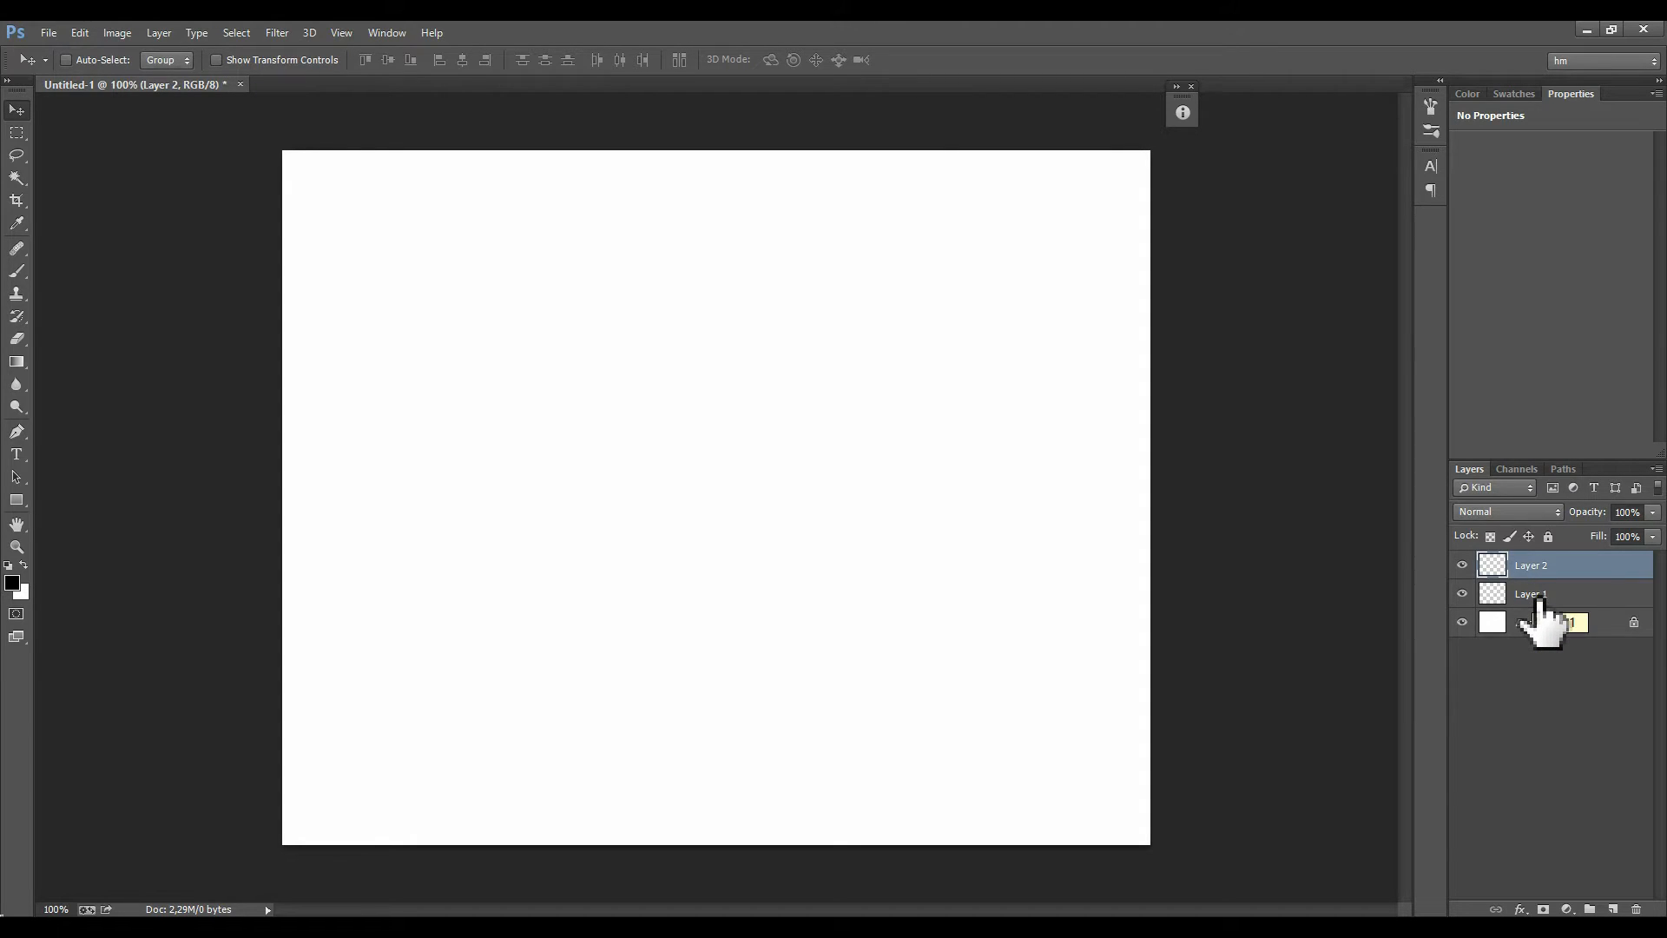
Step: Look through the brush tool group, cycle through its variants and finish with the Brush Tool active
key(b)
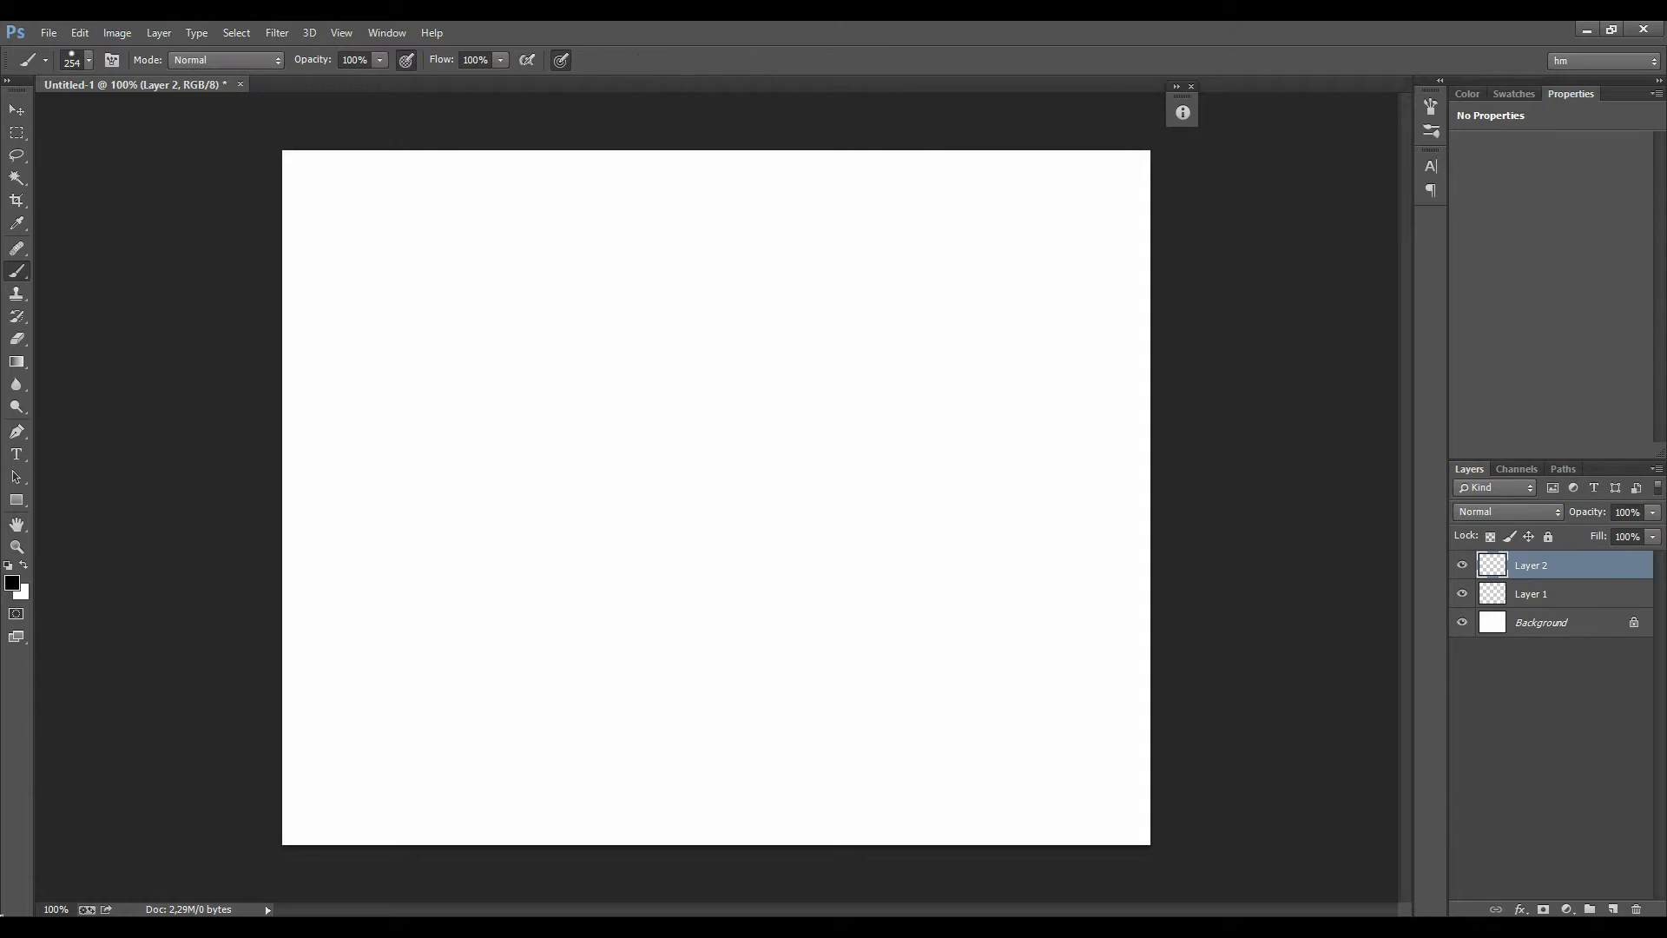
right_click(17, 272)
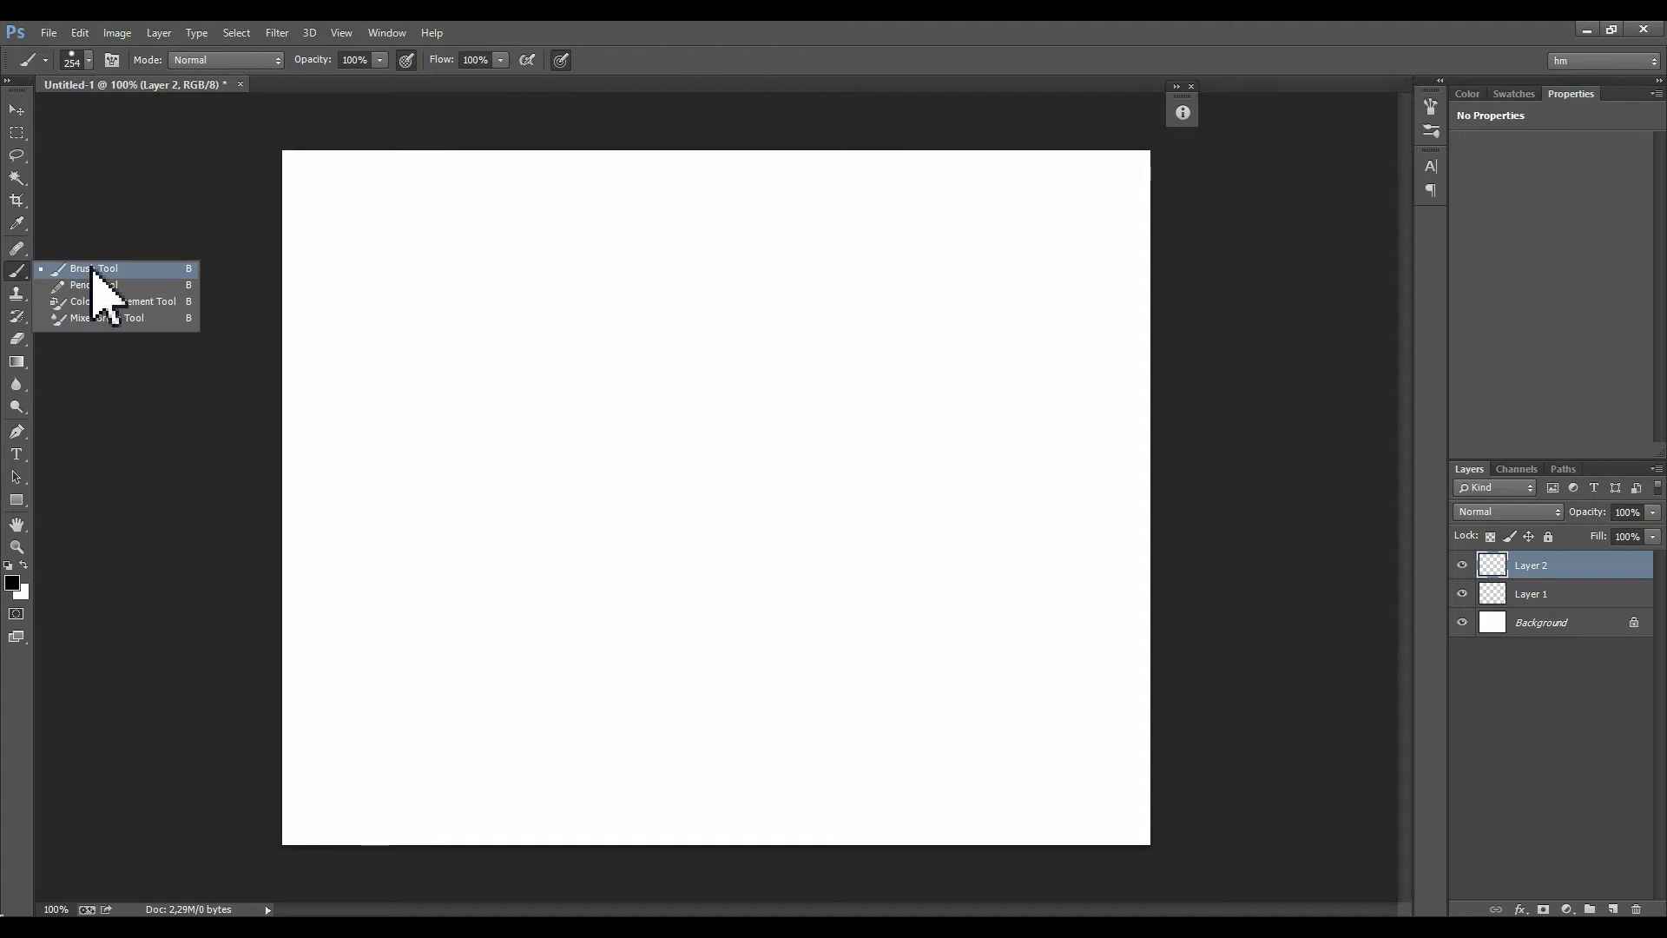
click(190, 274)
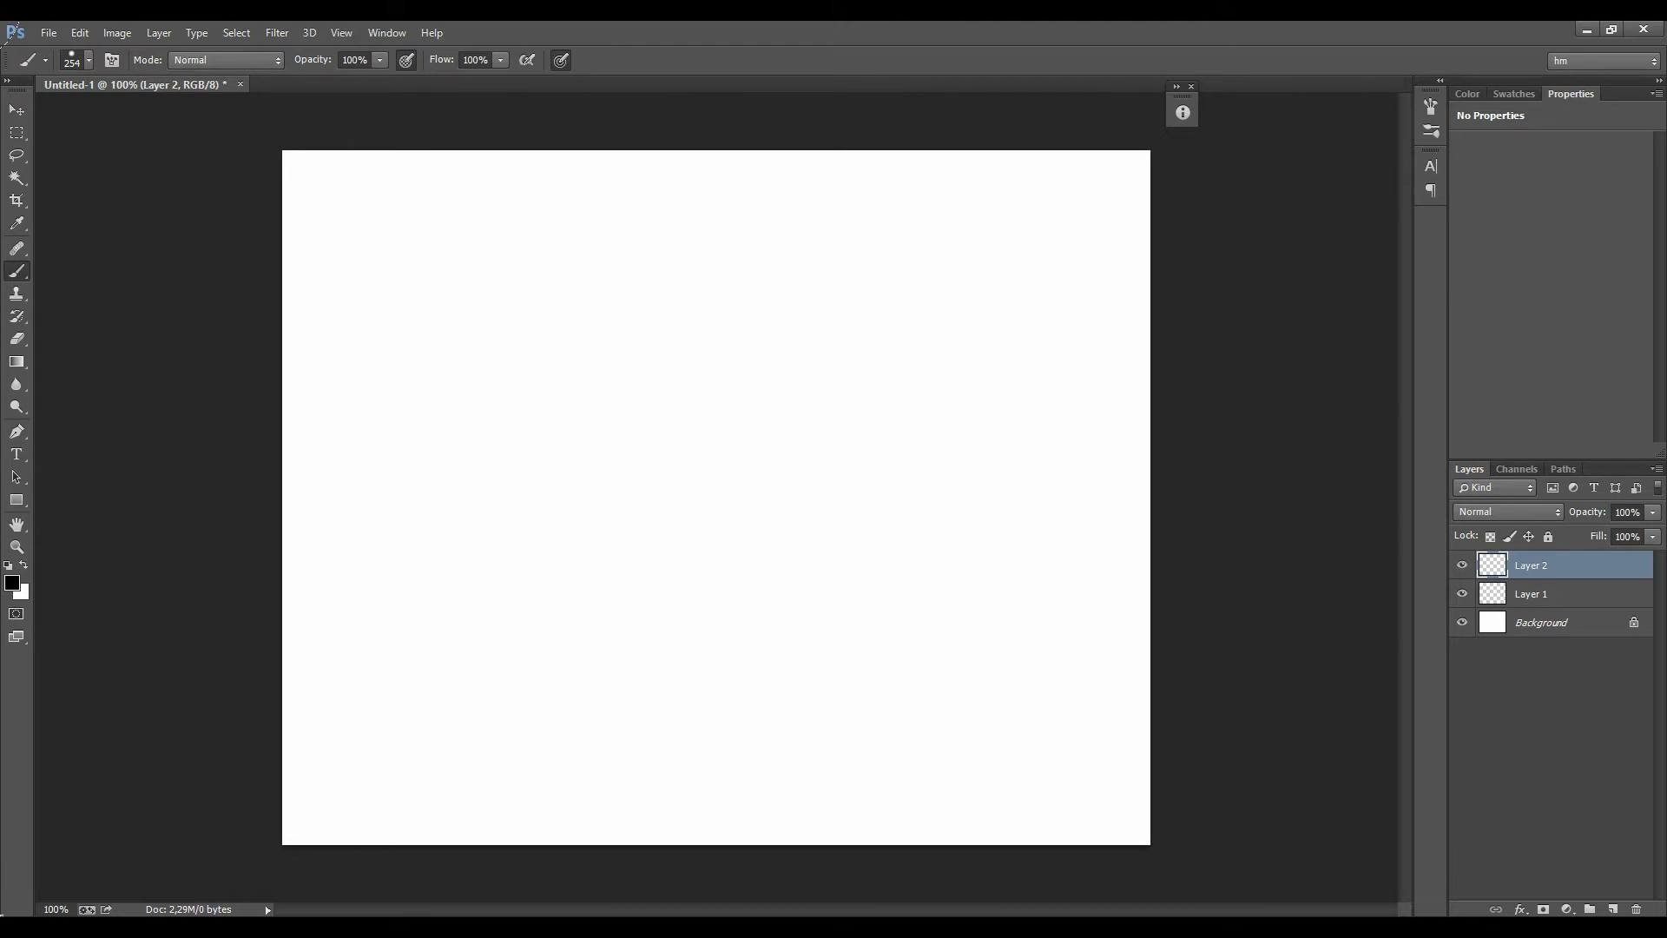
right_click(18, 274)
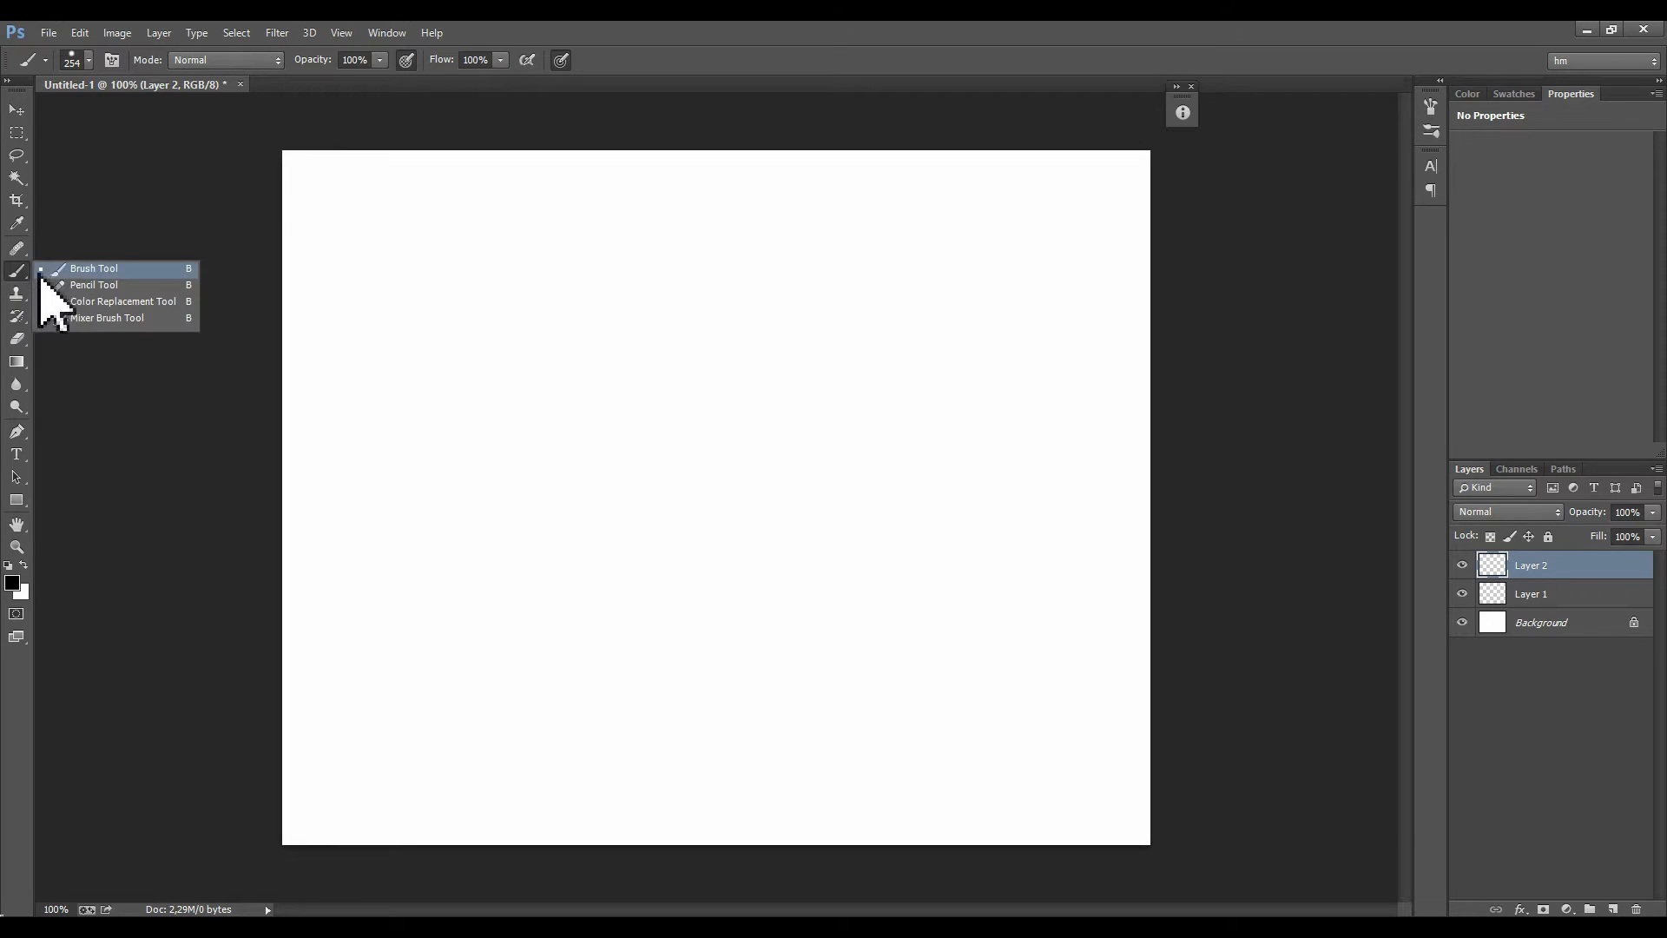
click(163, 270)
key(shift+b)
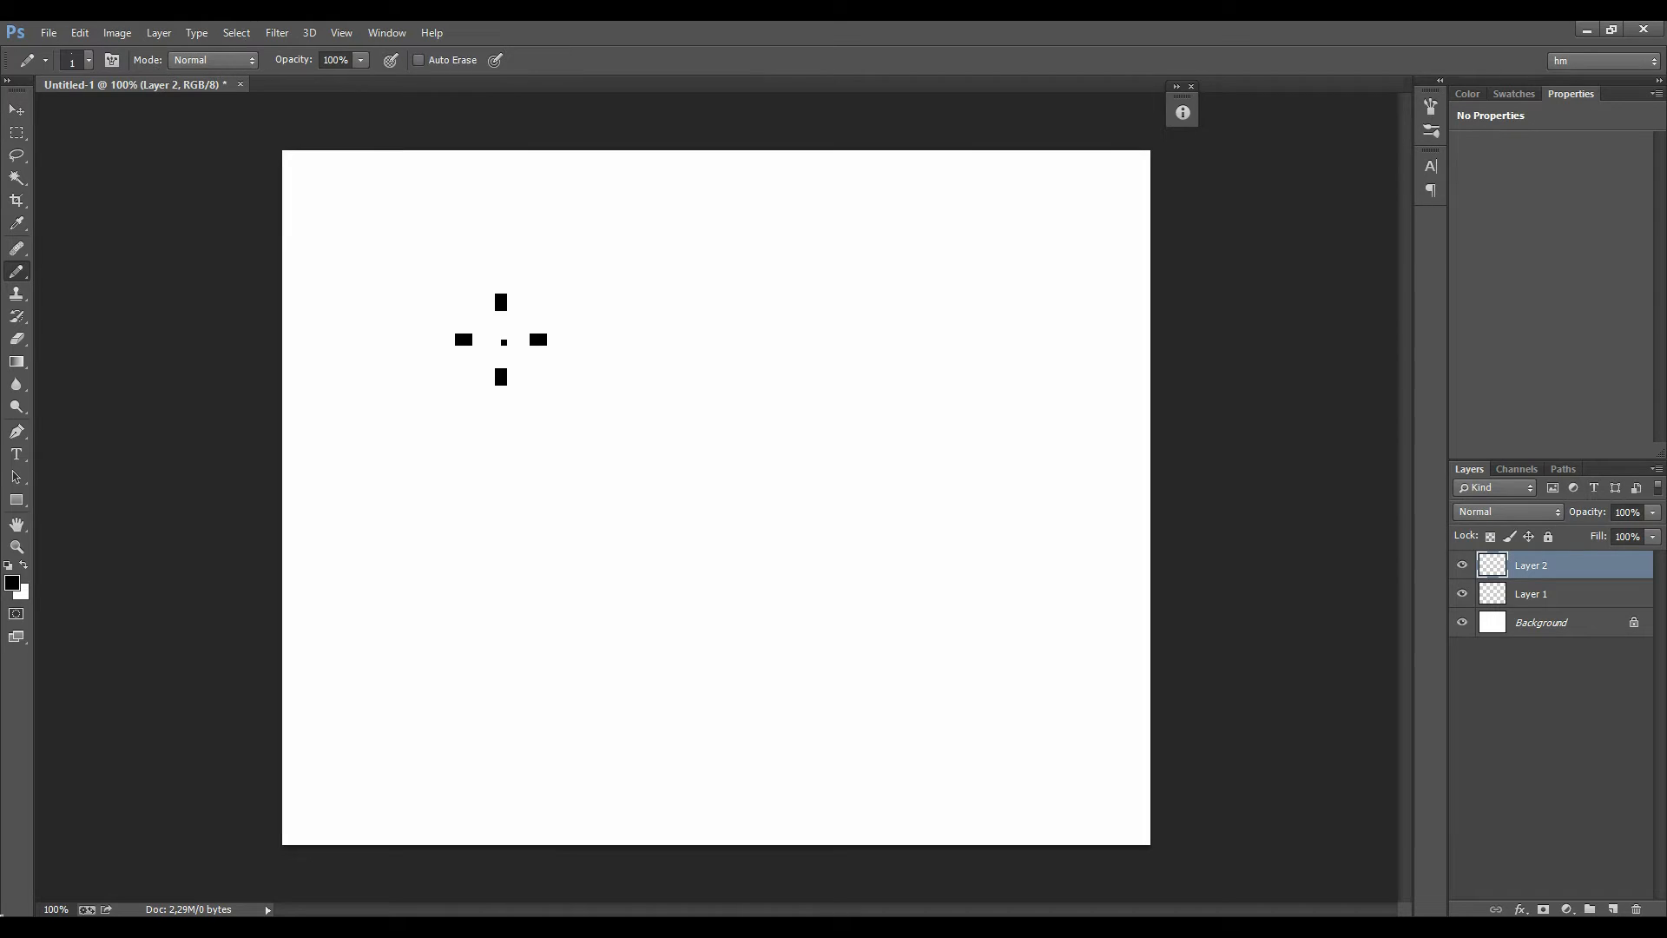
key(shift+b)
key(shift+b)
key(shift+b)
key(shift+b)
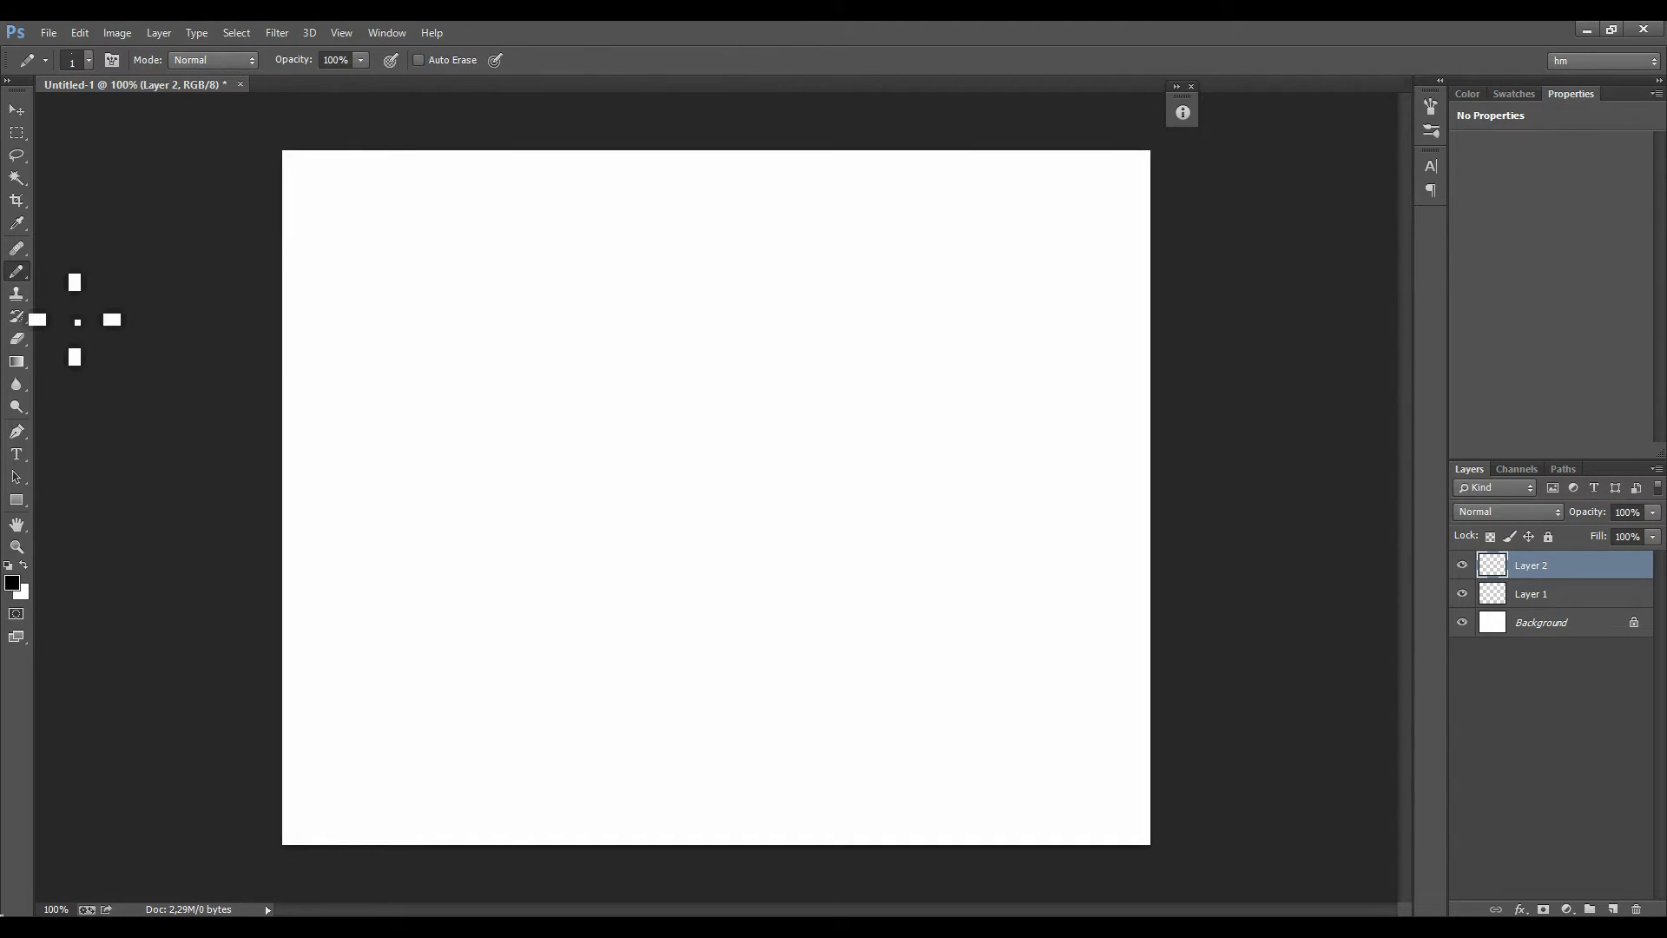
key(shift+b)
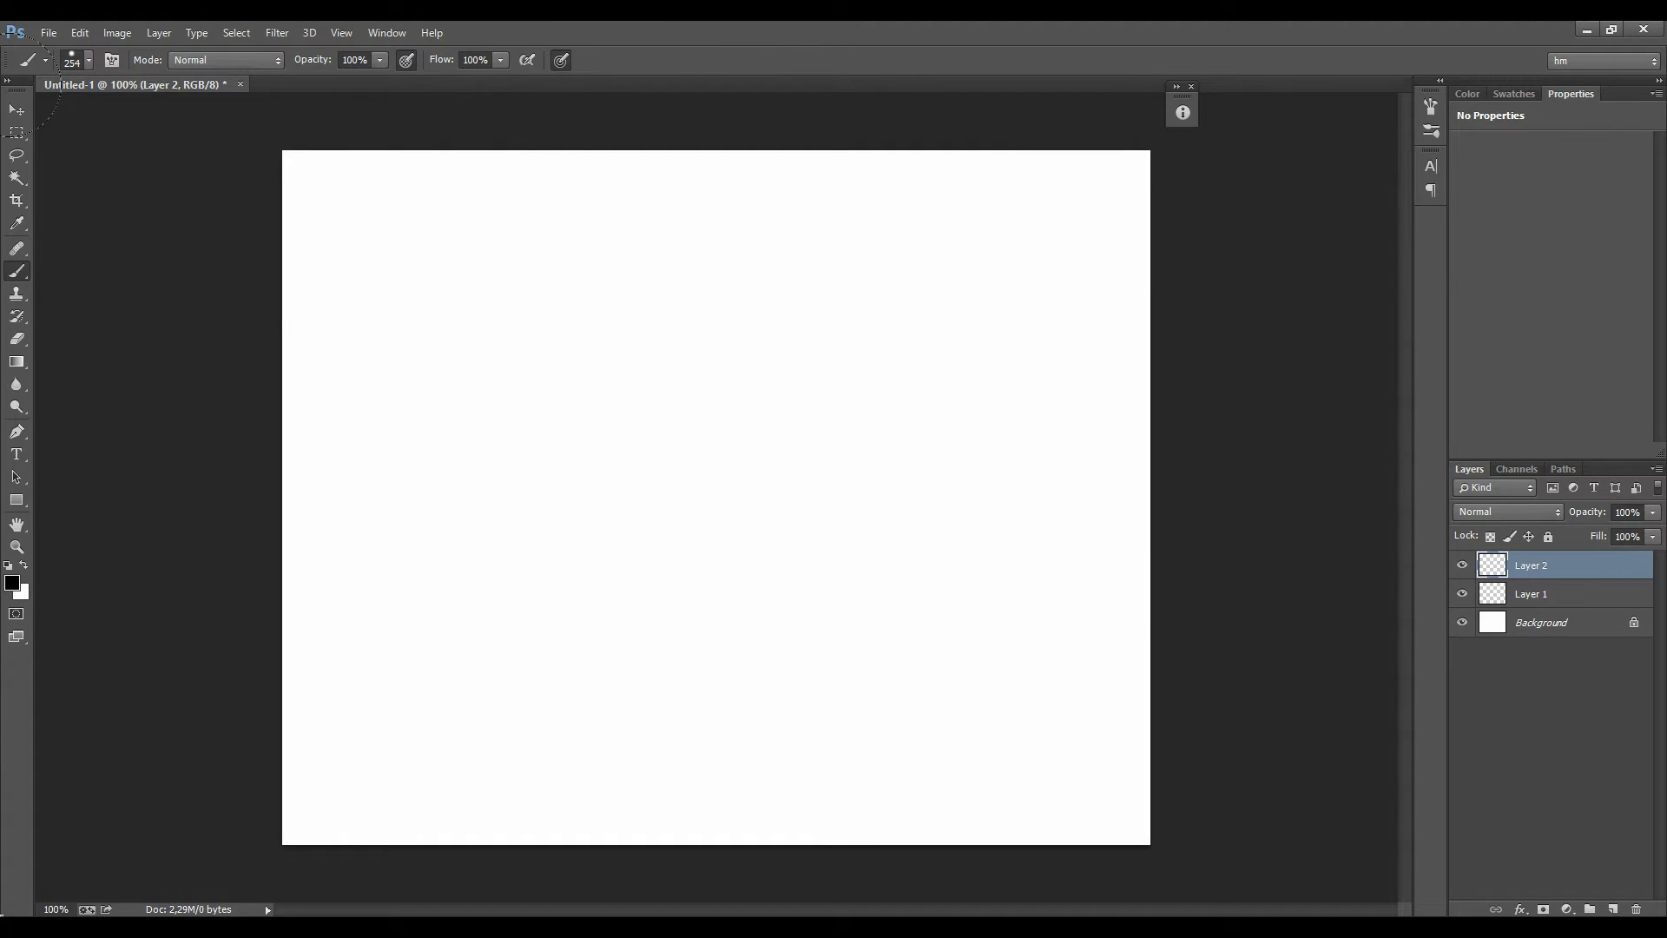
Step: Set the foreground colour to red with hex value b61414
click(13, 583)
click(809, 329)
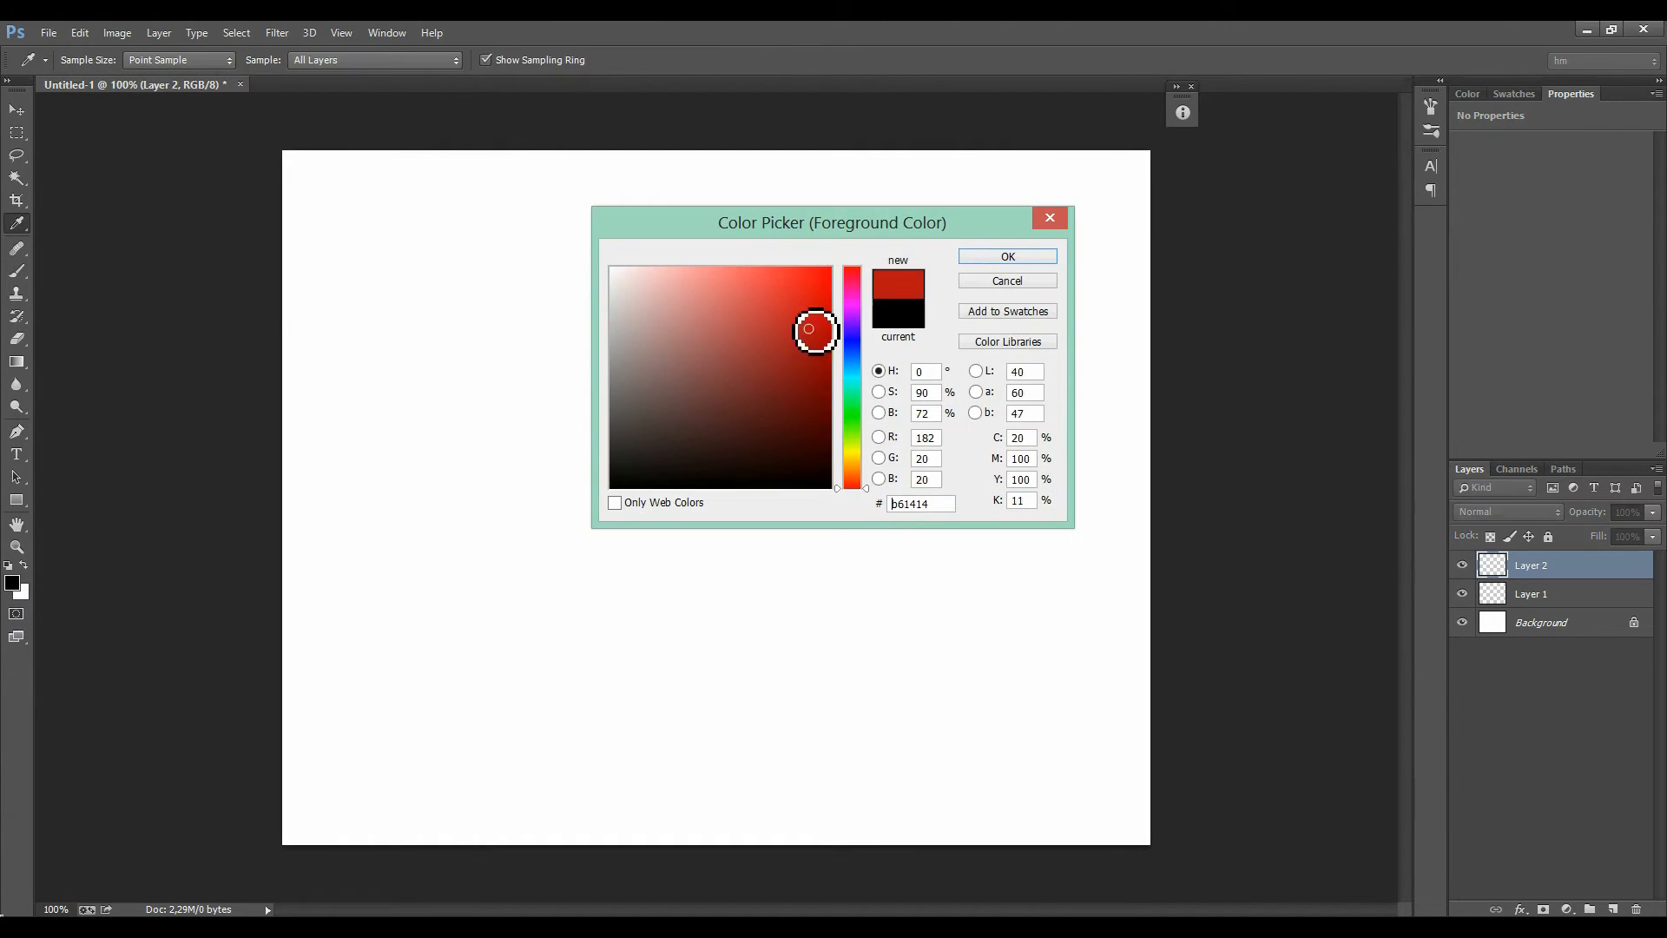
click(1024, 256)
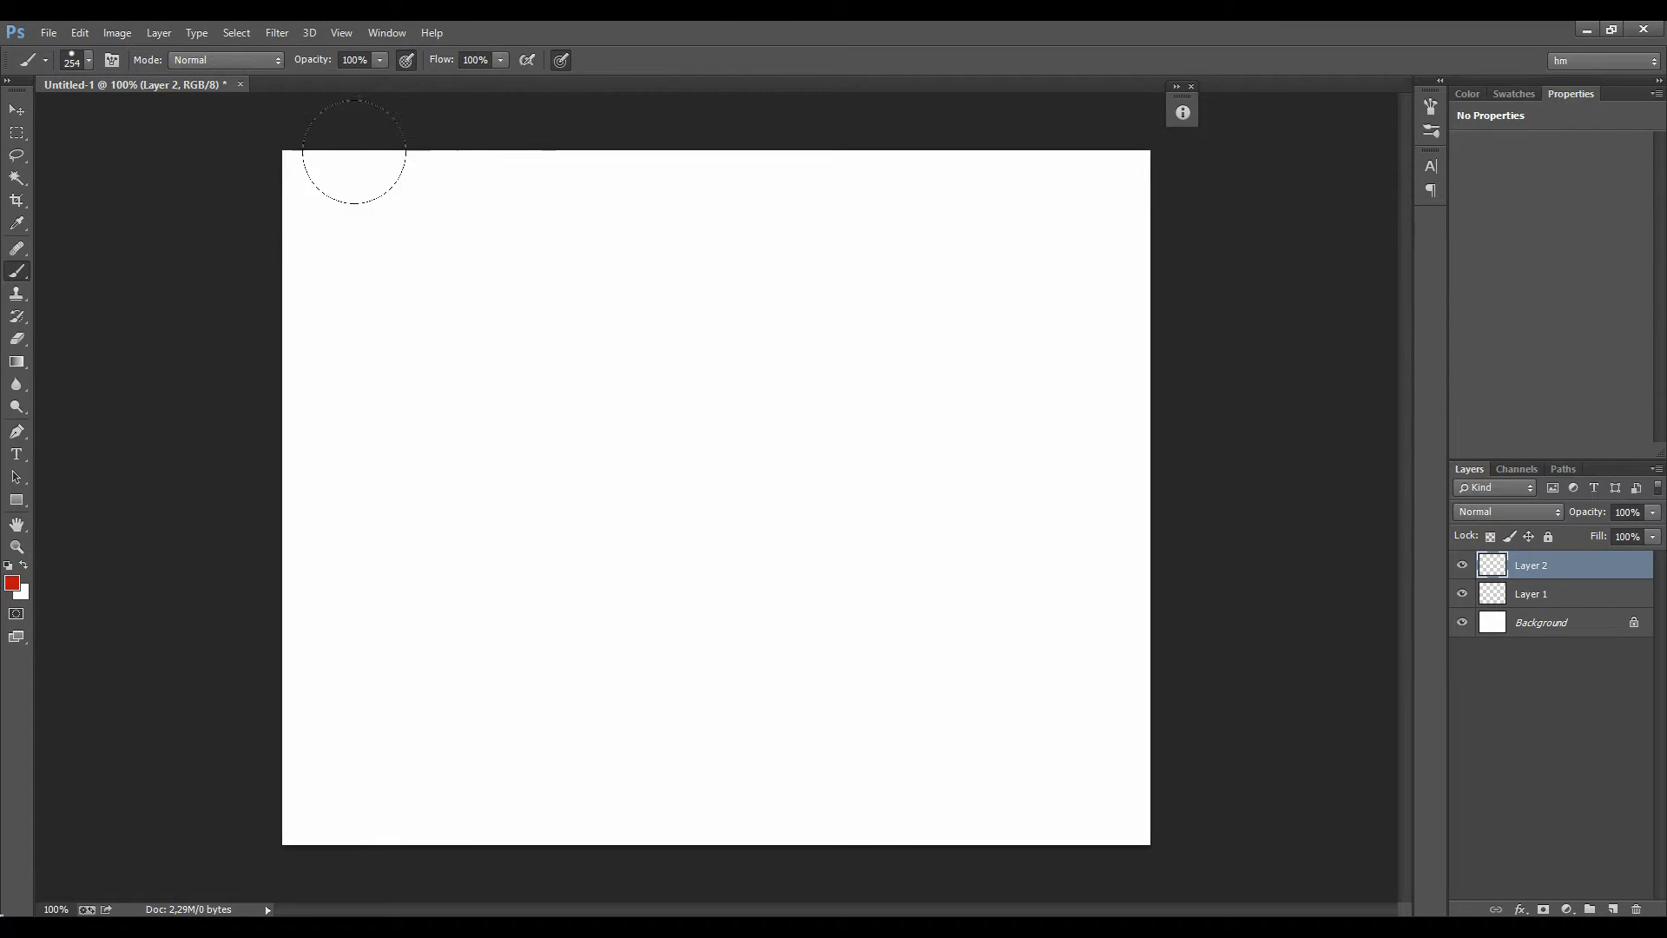
Step: Enlarge the brush to 588 px and stamp a single red circle near the middle of the canvas on Layer 2
right_click(643, 415)
click(695, 614)
drag(539, 482, 564, 486)
mouse_move(639, 460)
mouse_down()
mouse_move(689, 477)
mouse_move(734, 447)
mouse_move(811, 439)
mouse_move(886, 439)
mouse_move(666, 455)
mouse_move(956, 454)
mouse_move(837, 462)
mouse_move(830, 484)
mouse_move(851, 484)
mouse_up()
click(719, 458)
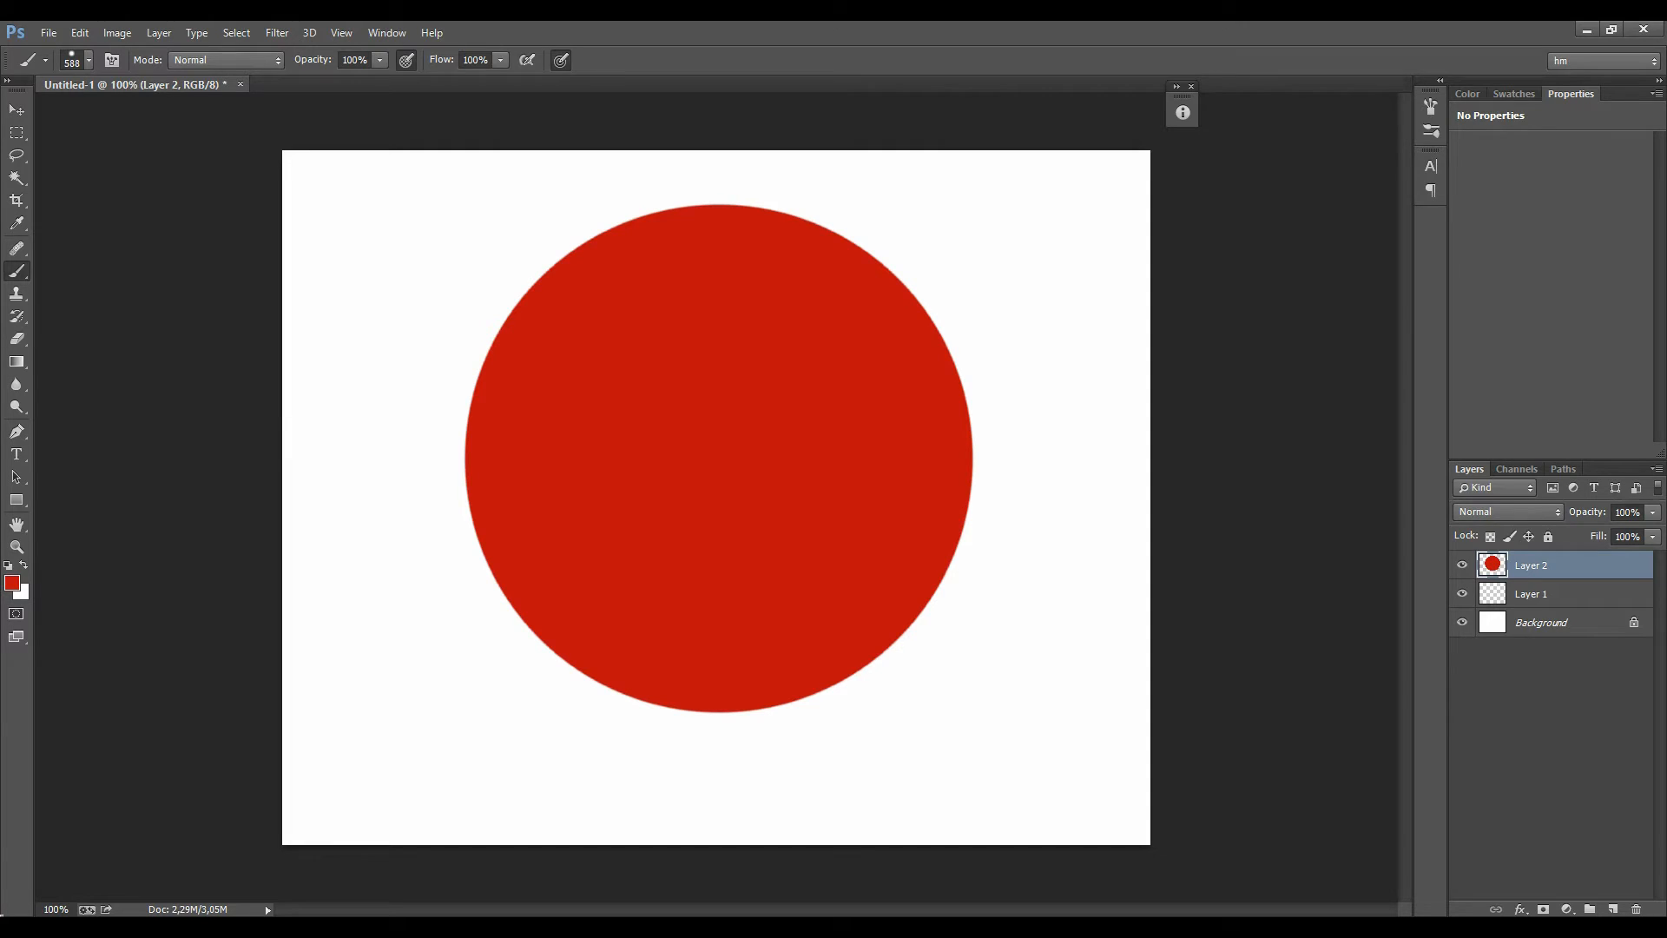
Step: Select a tall rectangular area covering the left part of the red circle with the Rectangular Marquee tool
click(17, 132)
drag(392, 277, 431, 326)
drag(485, 418, 592, 705)
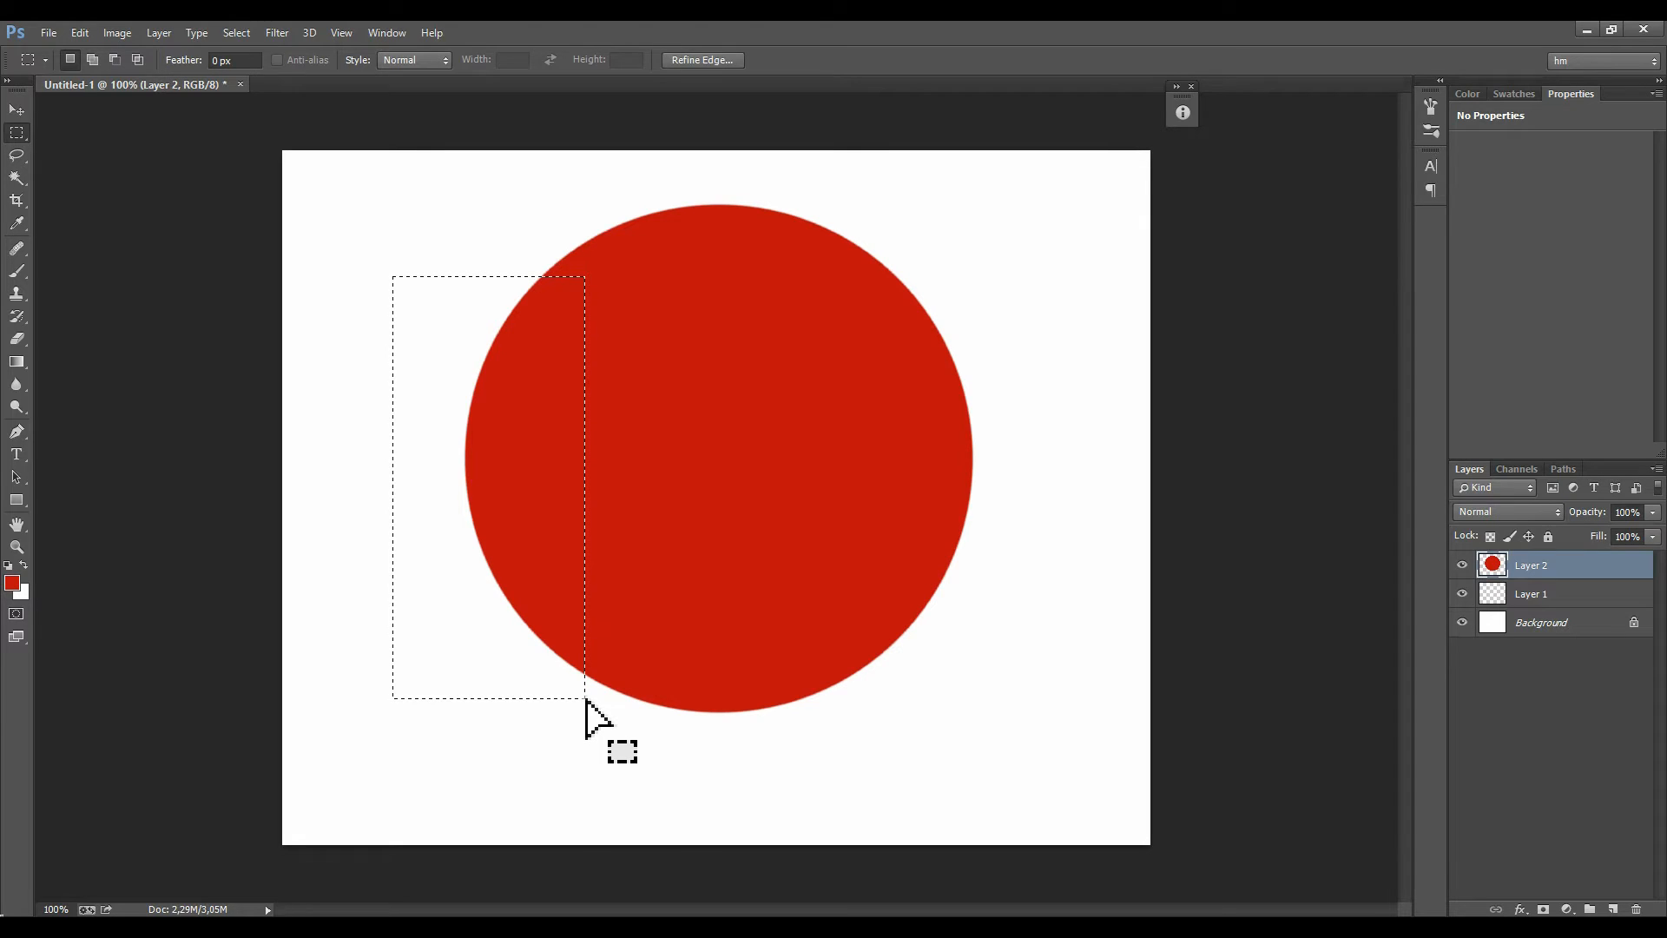
Step: Try cutting the selected part of the circle onto a new layer, load its outline as a selection, deselect and move the piece away
key(ctrl+shift+j)
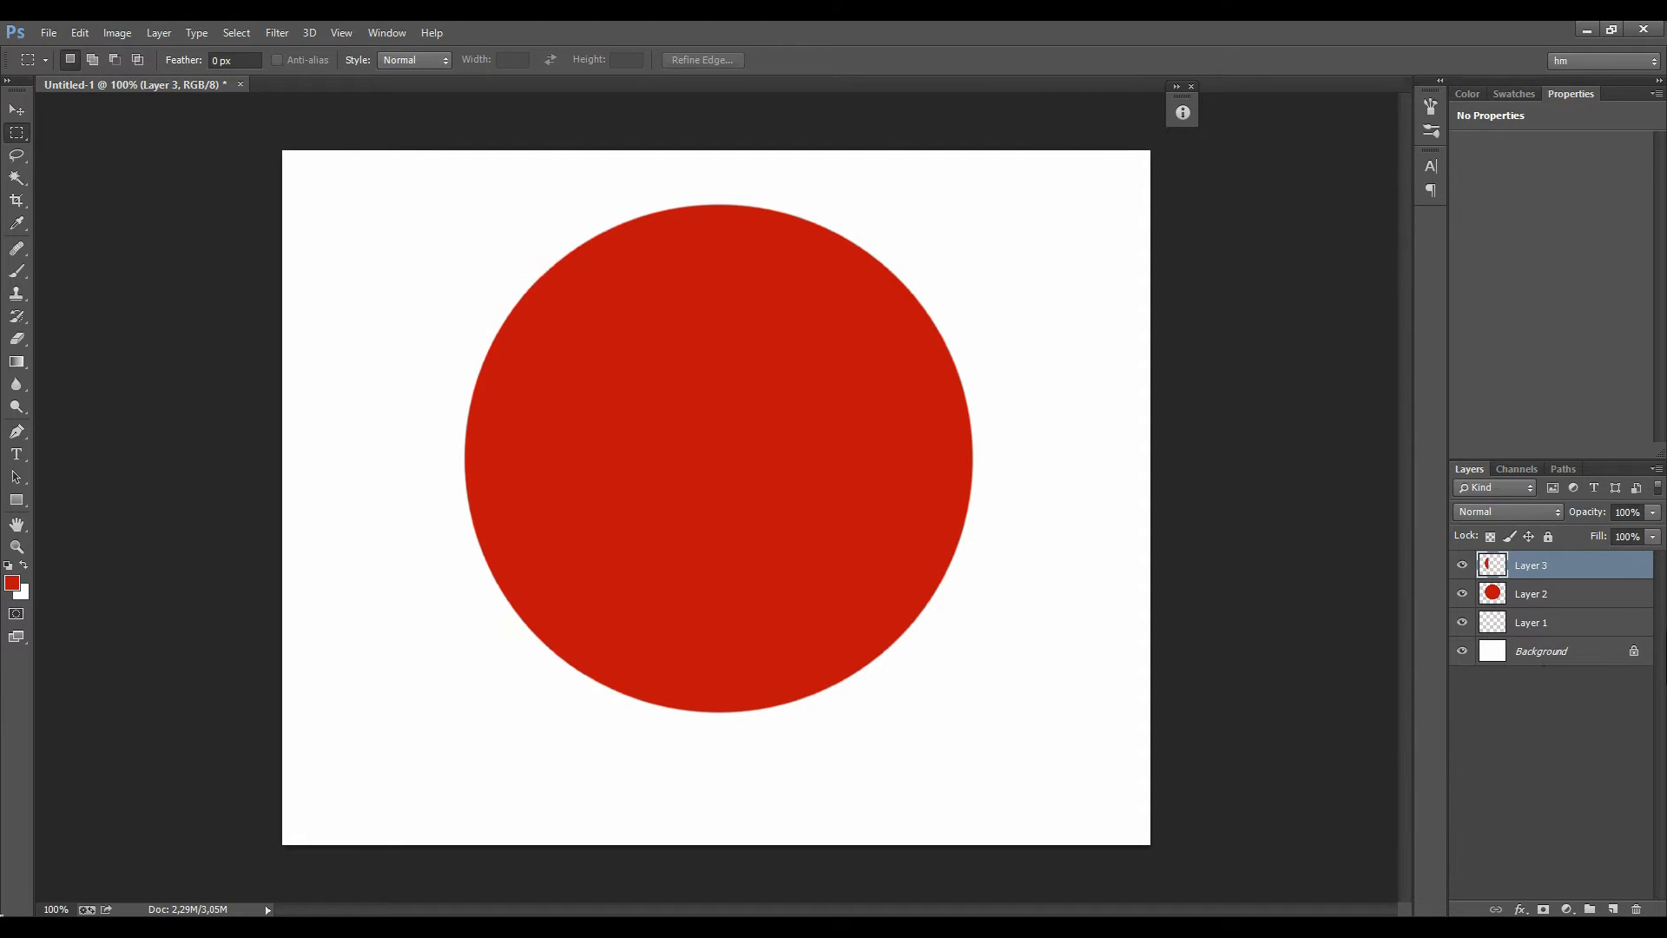
drag(1515, 562, 1506, 561)
ctrl+click(1499, 564)
click(1499, 620)
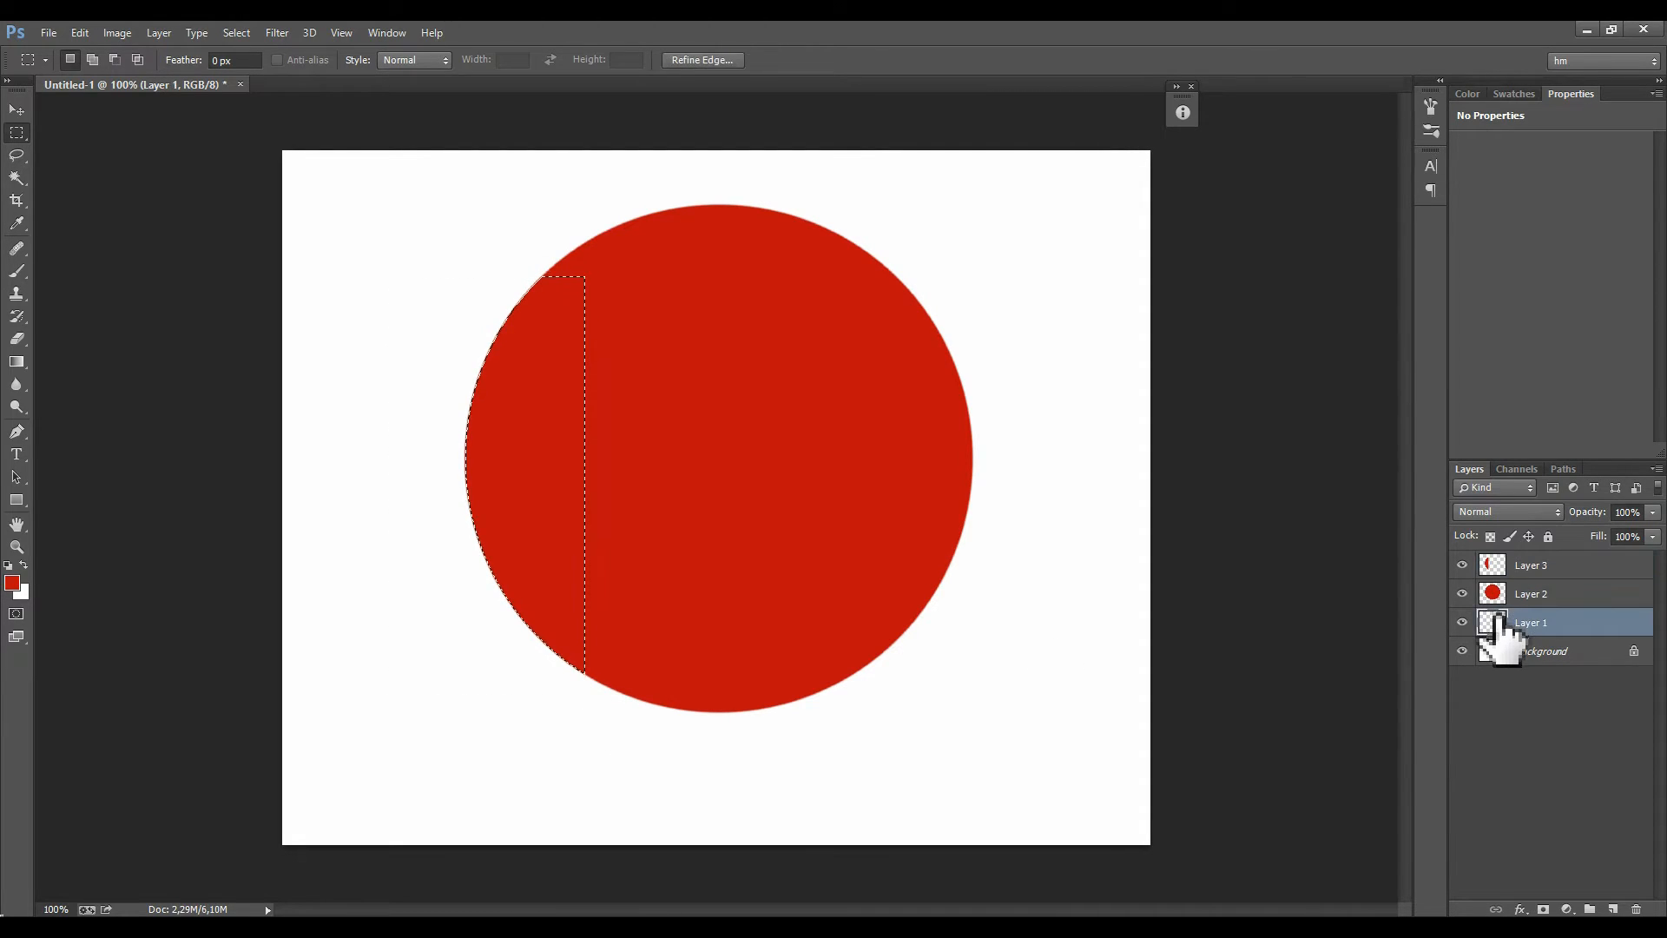
click(1508, 591)
drag(1515, 590, 1488, 582)
key(ctrl+d)
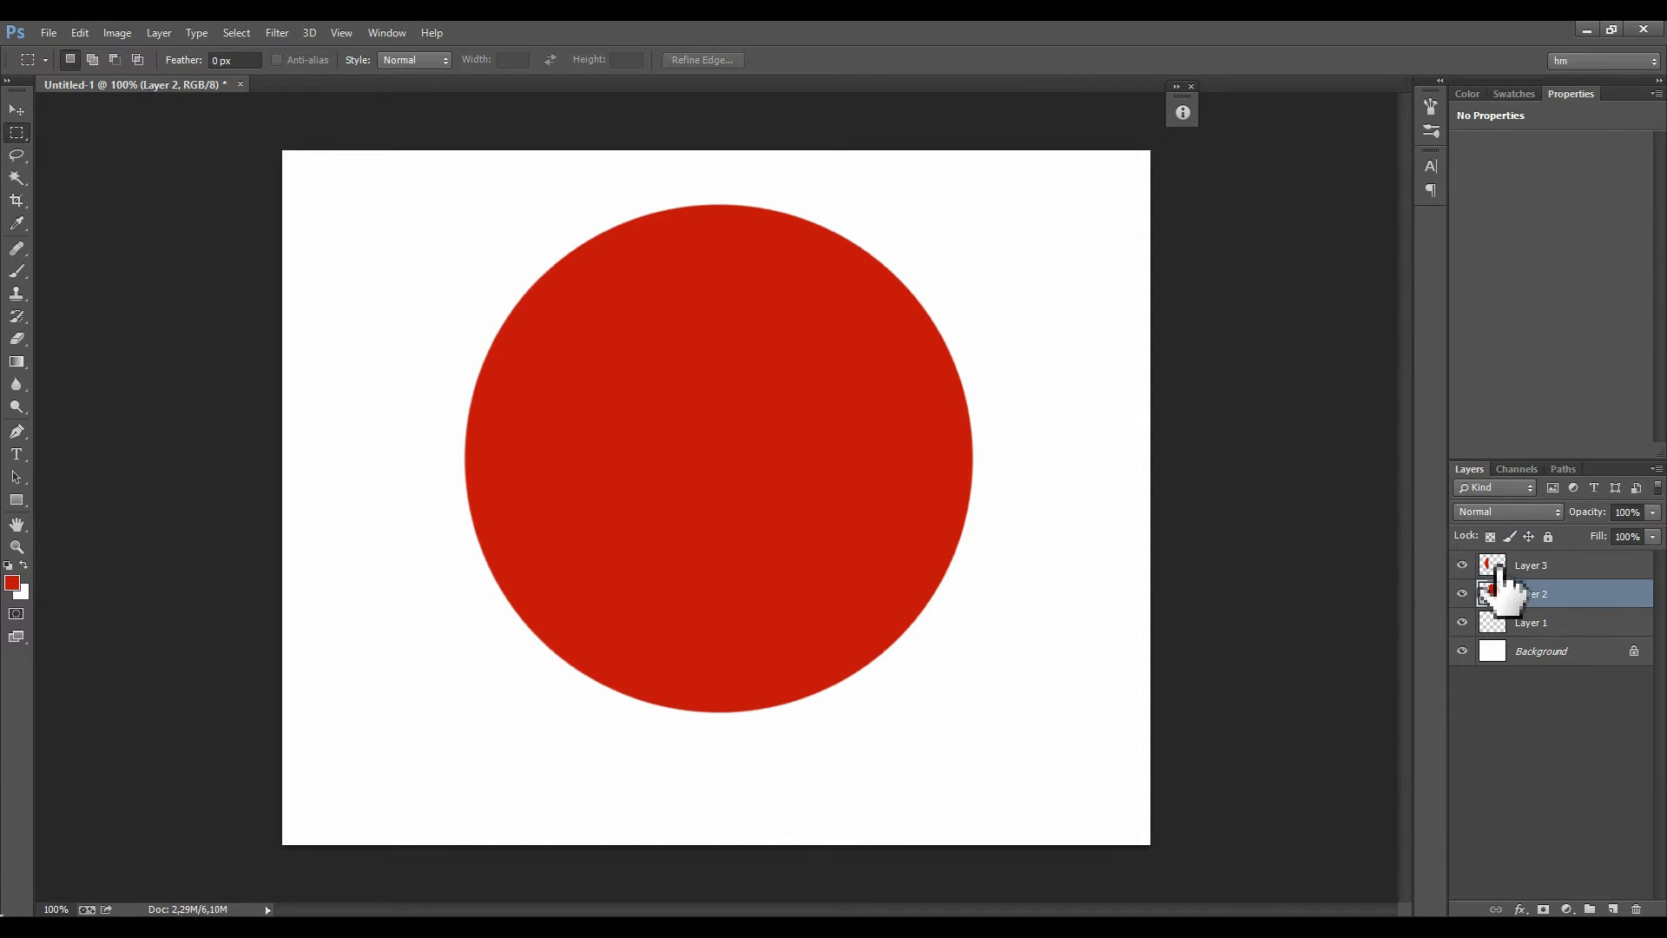
click(1500, 566)
key(v)
drag(696, 521, 503, 632)
Step: Undo the move and the layer cut, back to the rectangular selection on the whole circle
key(ctrl+alt+z)
key(ctrl+alt+z)
key(ctrl+alt+z)
key(ctrl+alt+z)
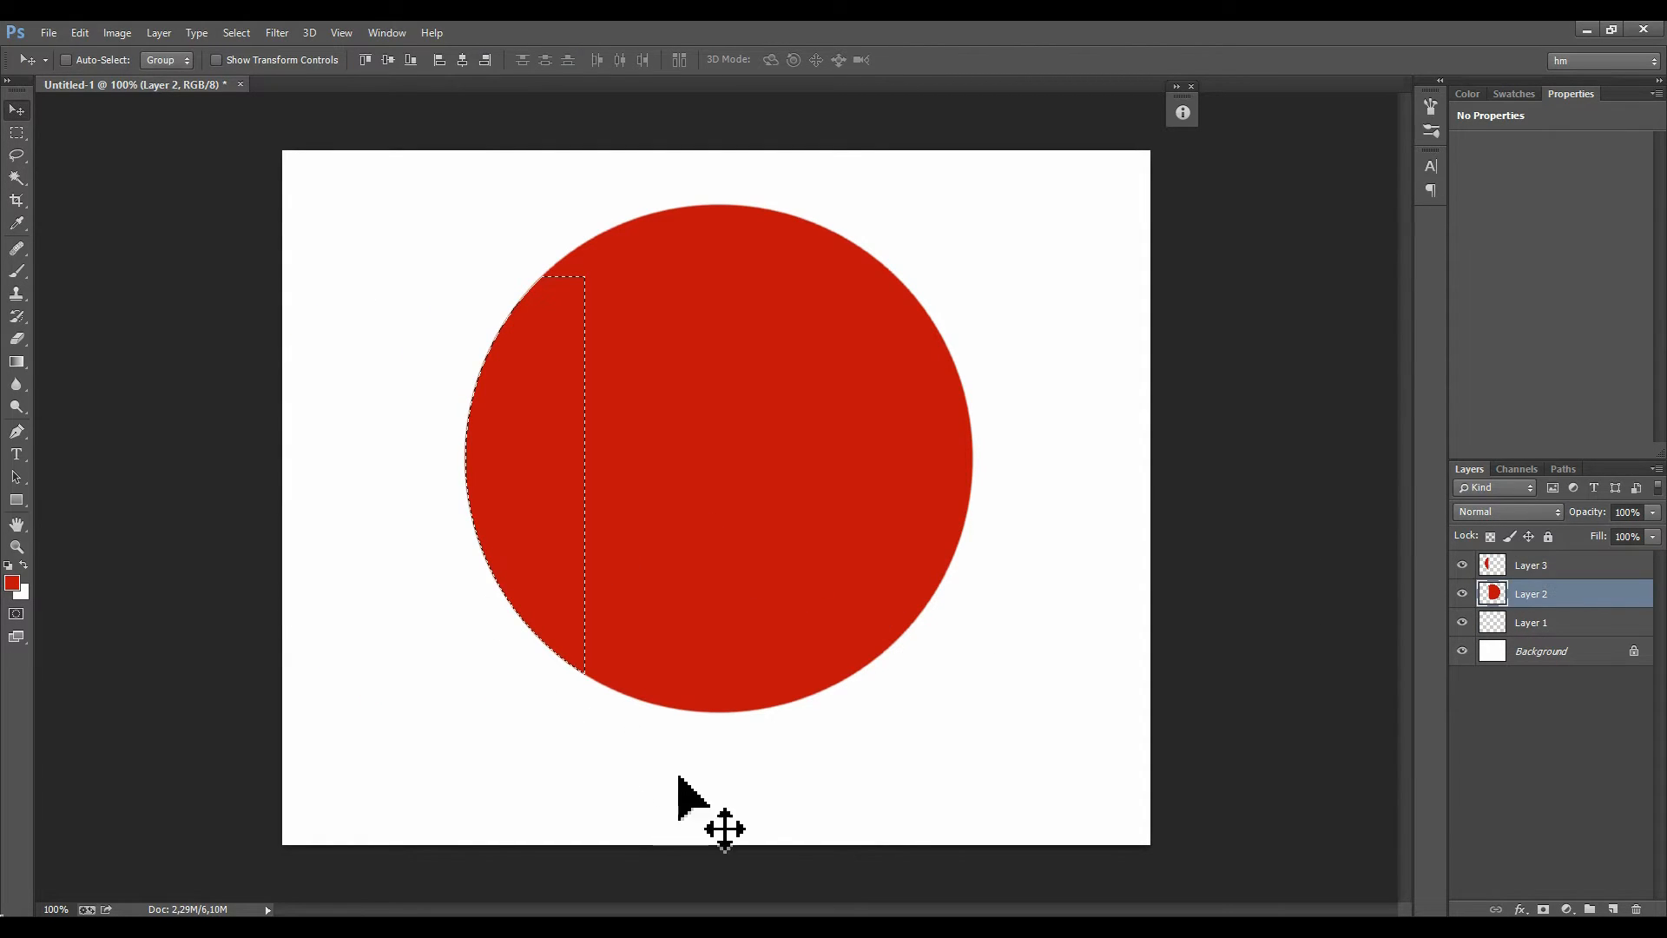
key(ctrl+alt+z)
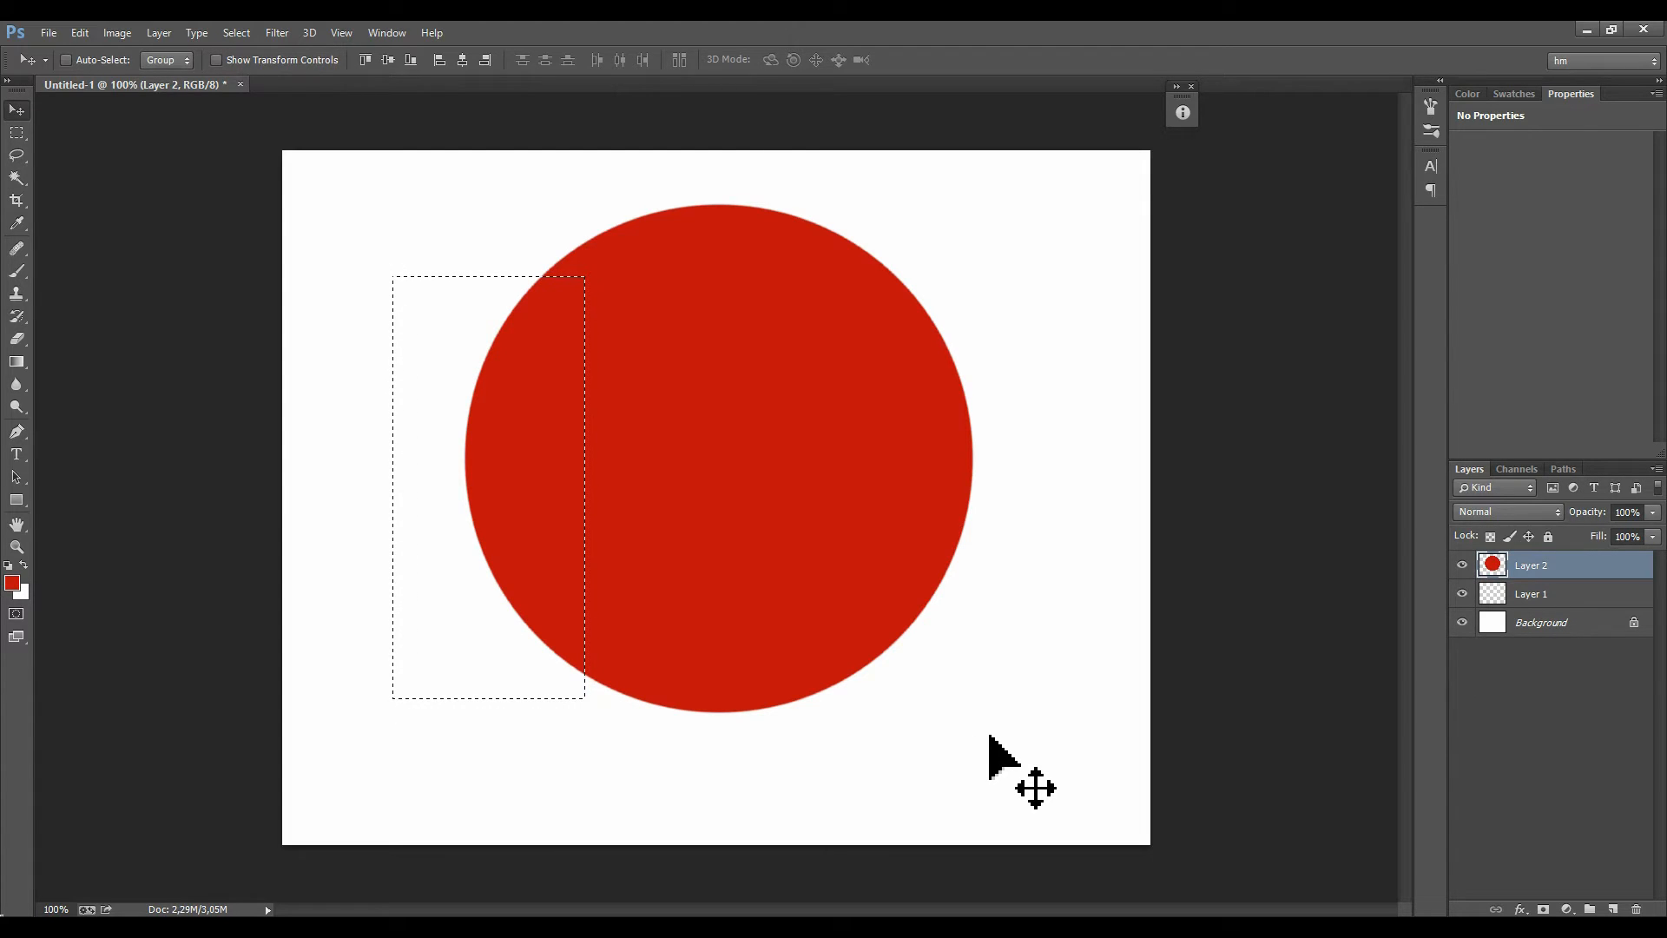
Step: Cut the selected part of the circle onto a new layer and move the piece down and away from the circle
key(shift+ctrl+j)
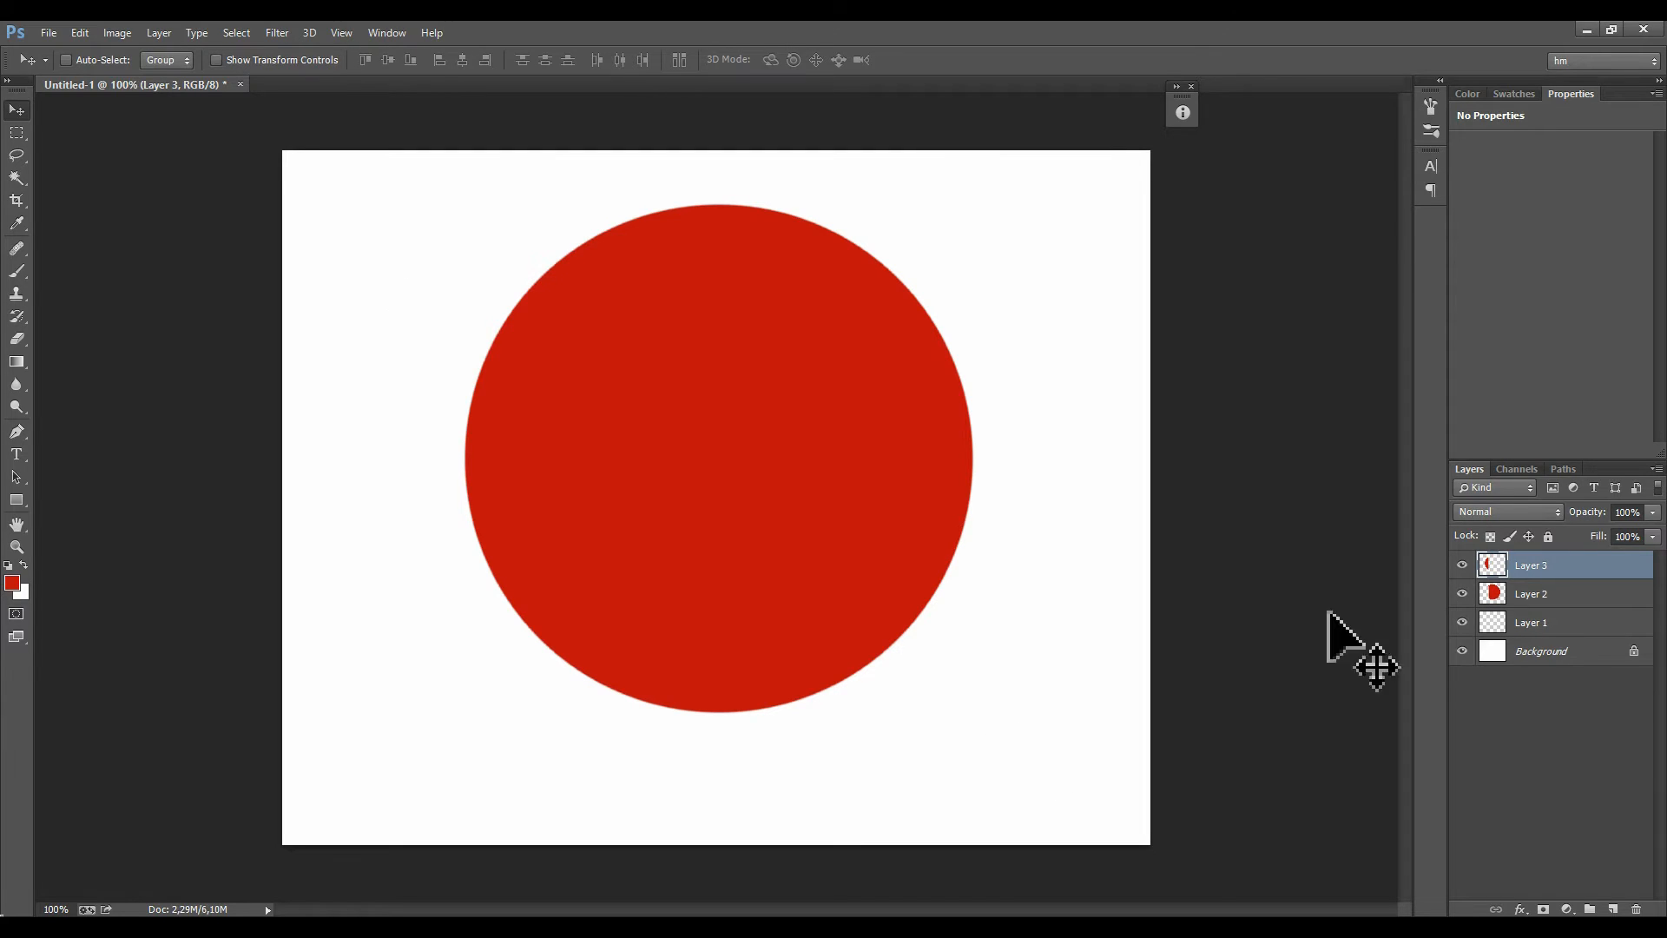
drag(662, 513, 561, 575)
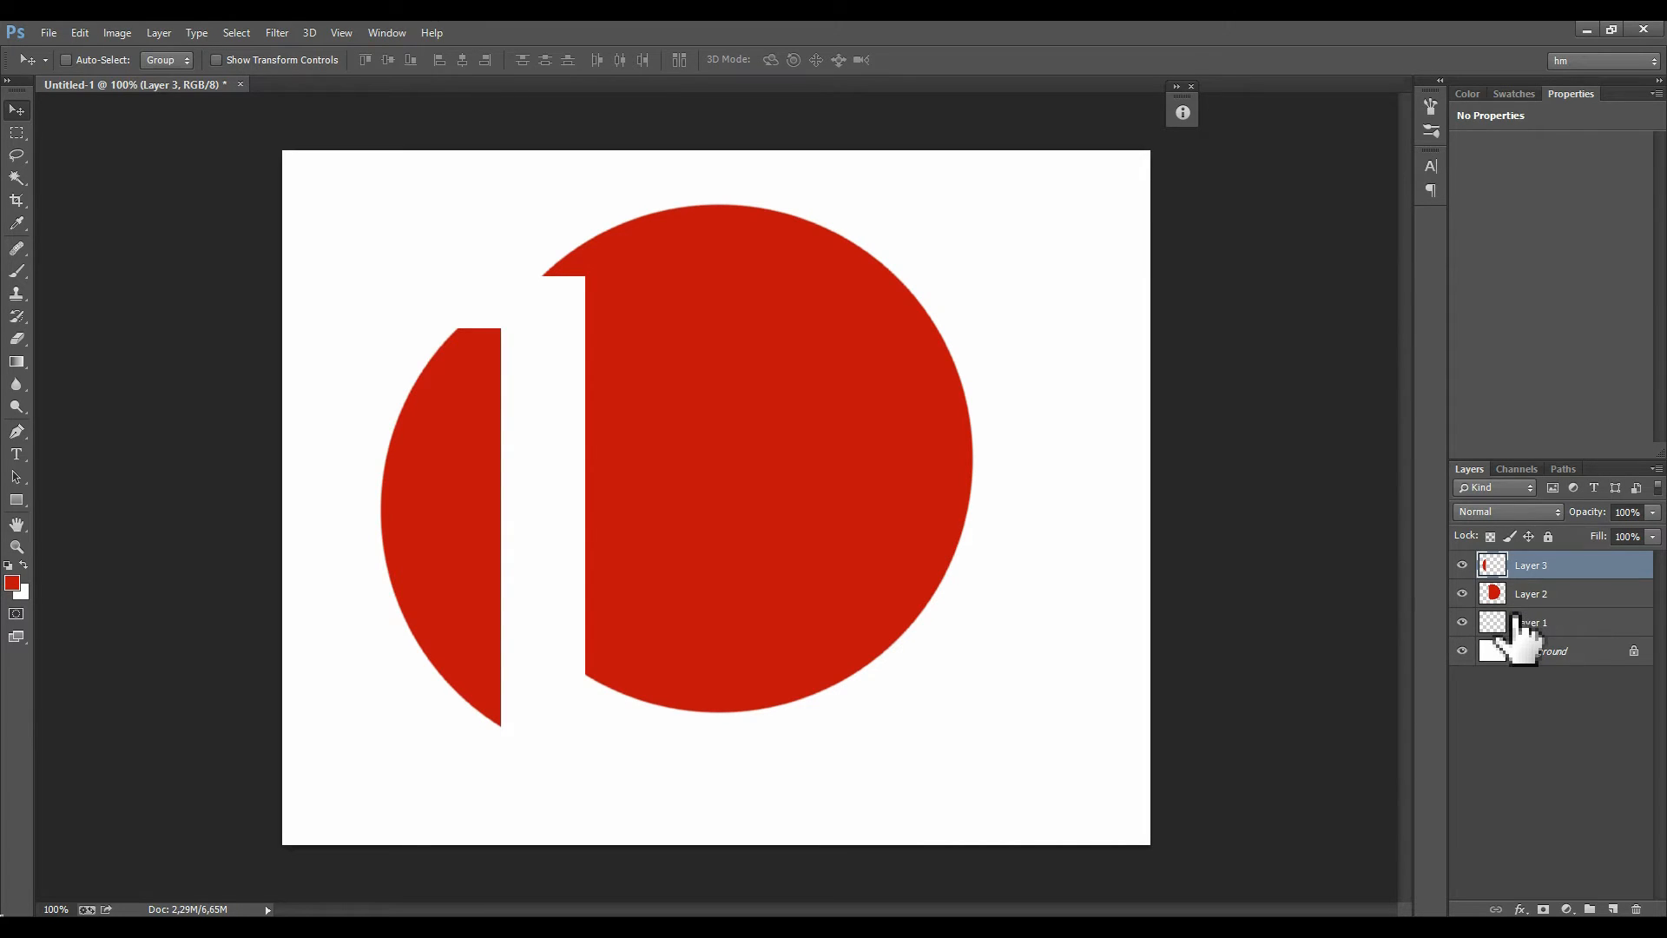
Step: Marquee-select the gap and part of the cut piece, and try a layer mask hiding that area on Layer 2 and on Layer 3
click(1516, 618)
key(m)
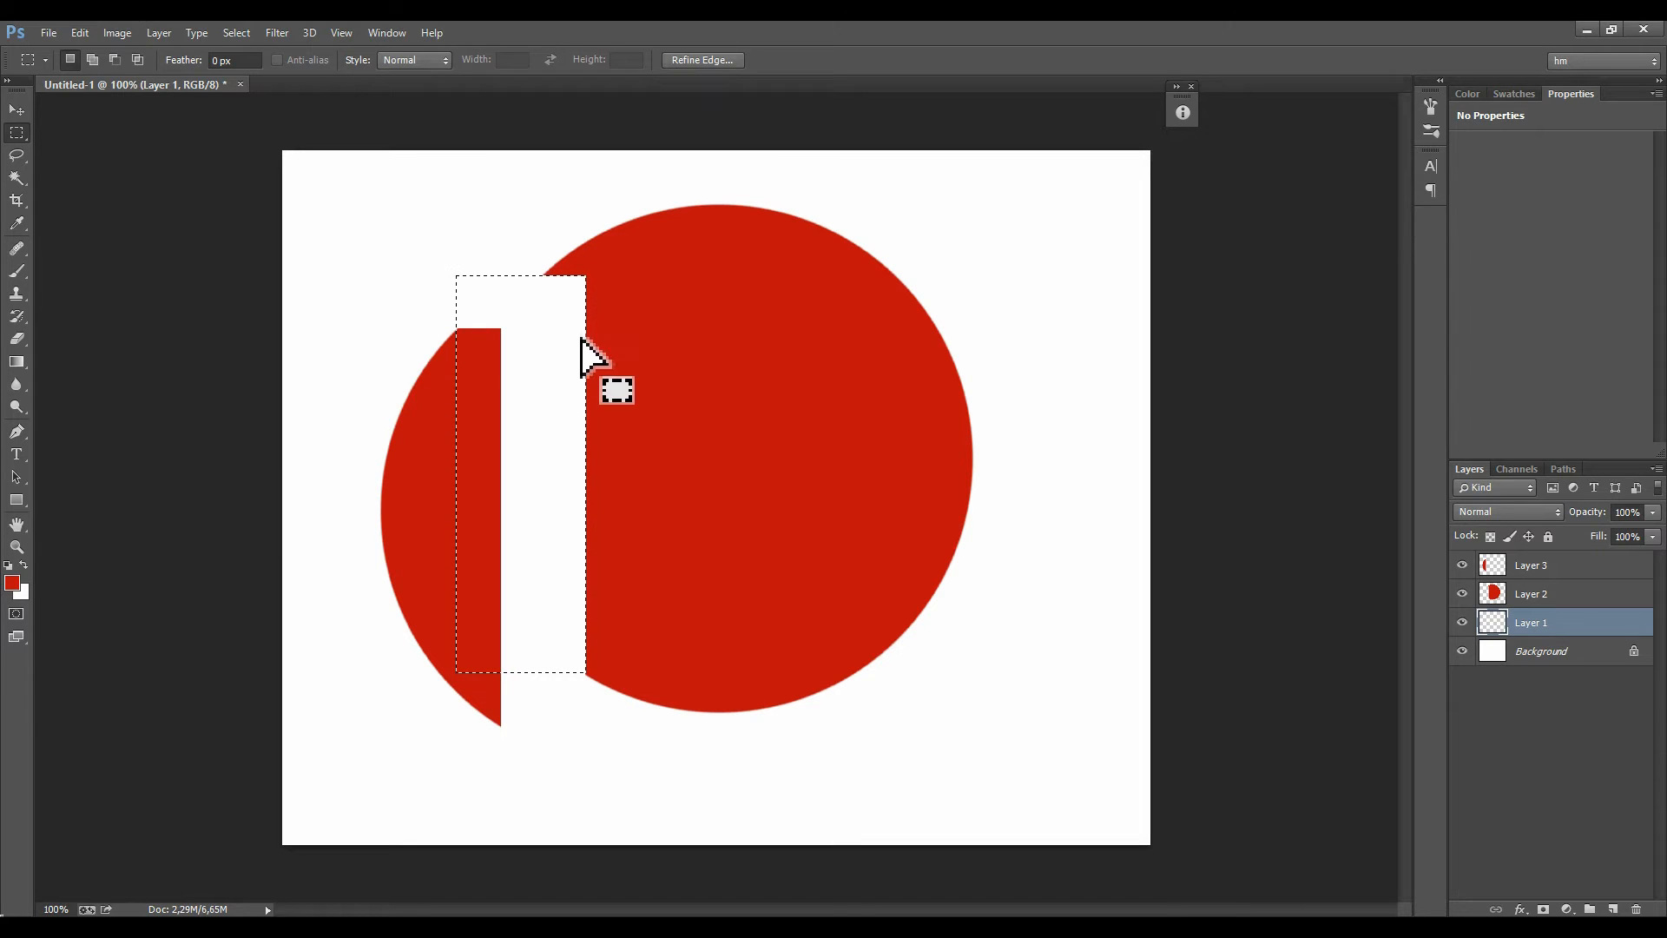
click(1554, 598)
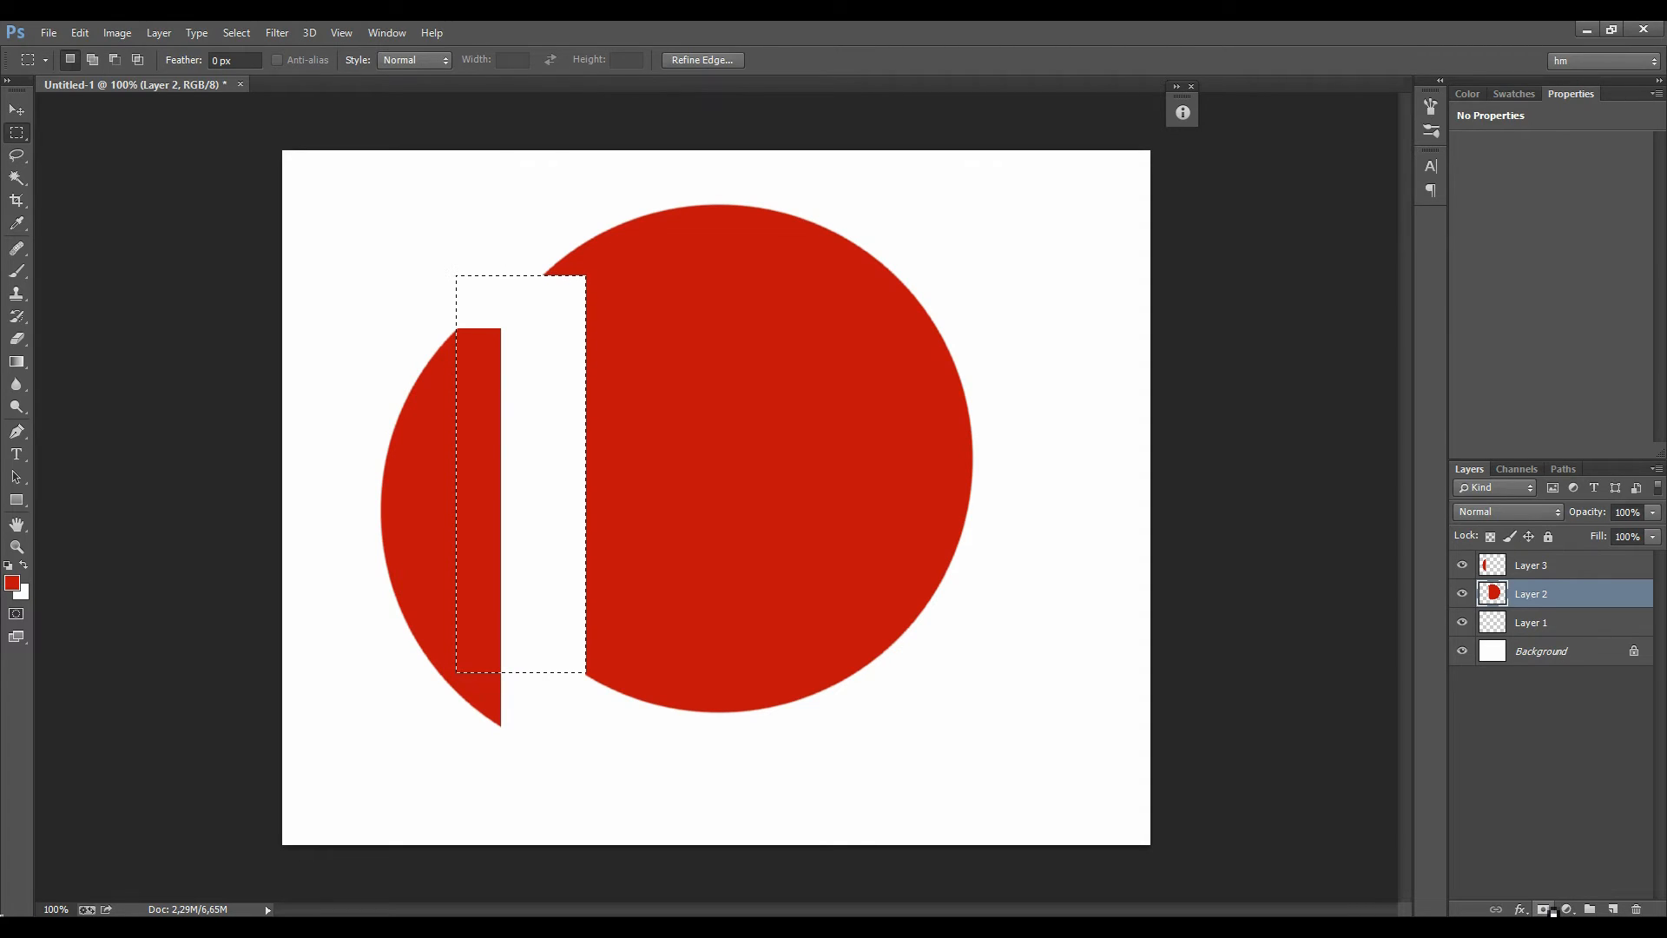
click(1544, 909)
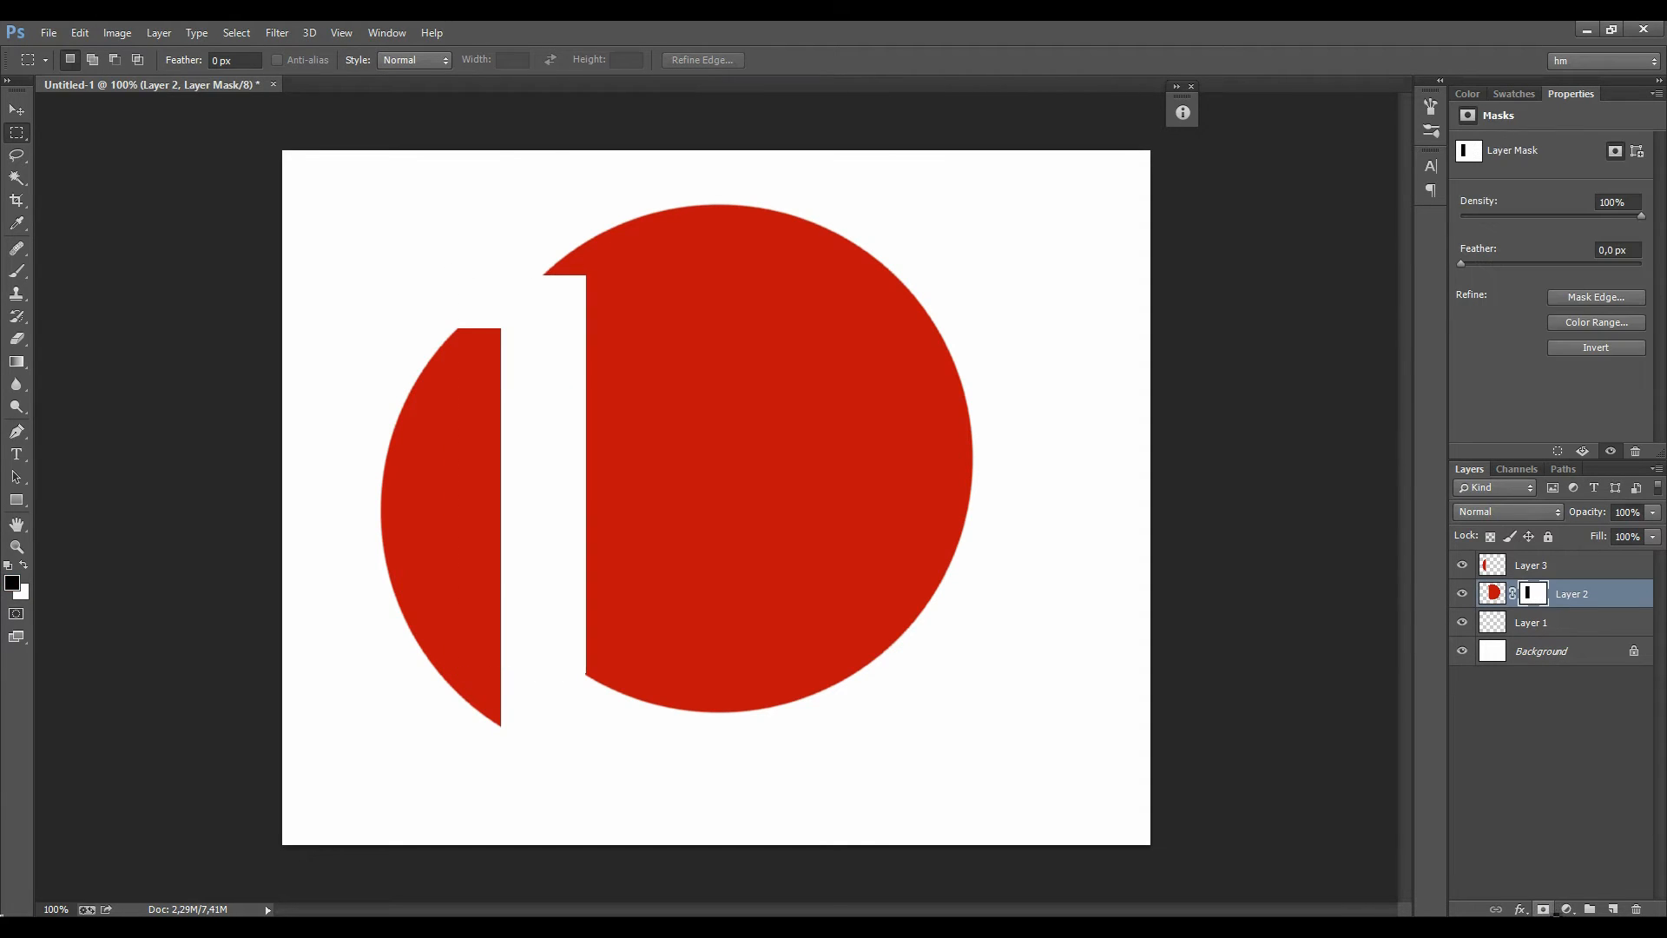
key(ctrl+z)
click(1533, 565)
click(1543, 909)
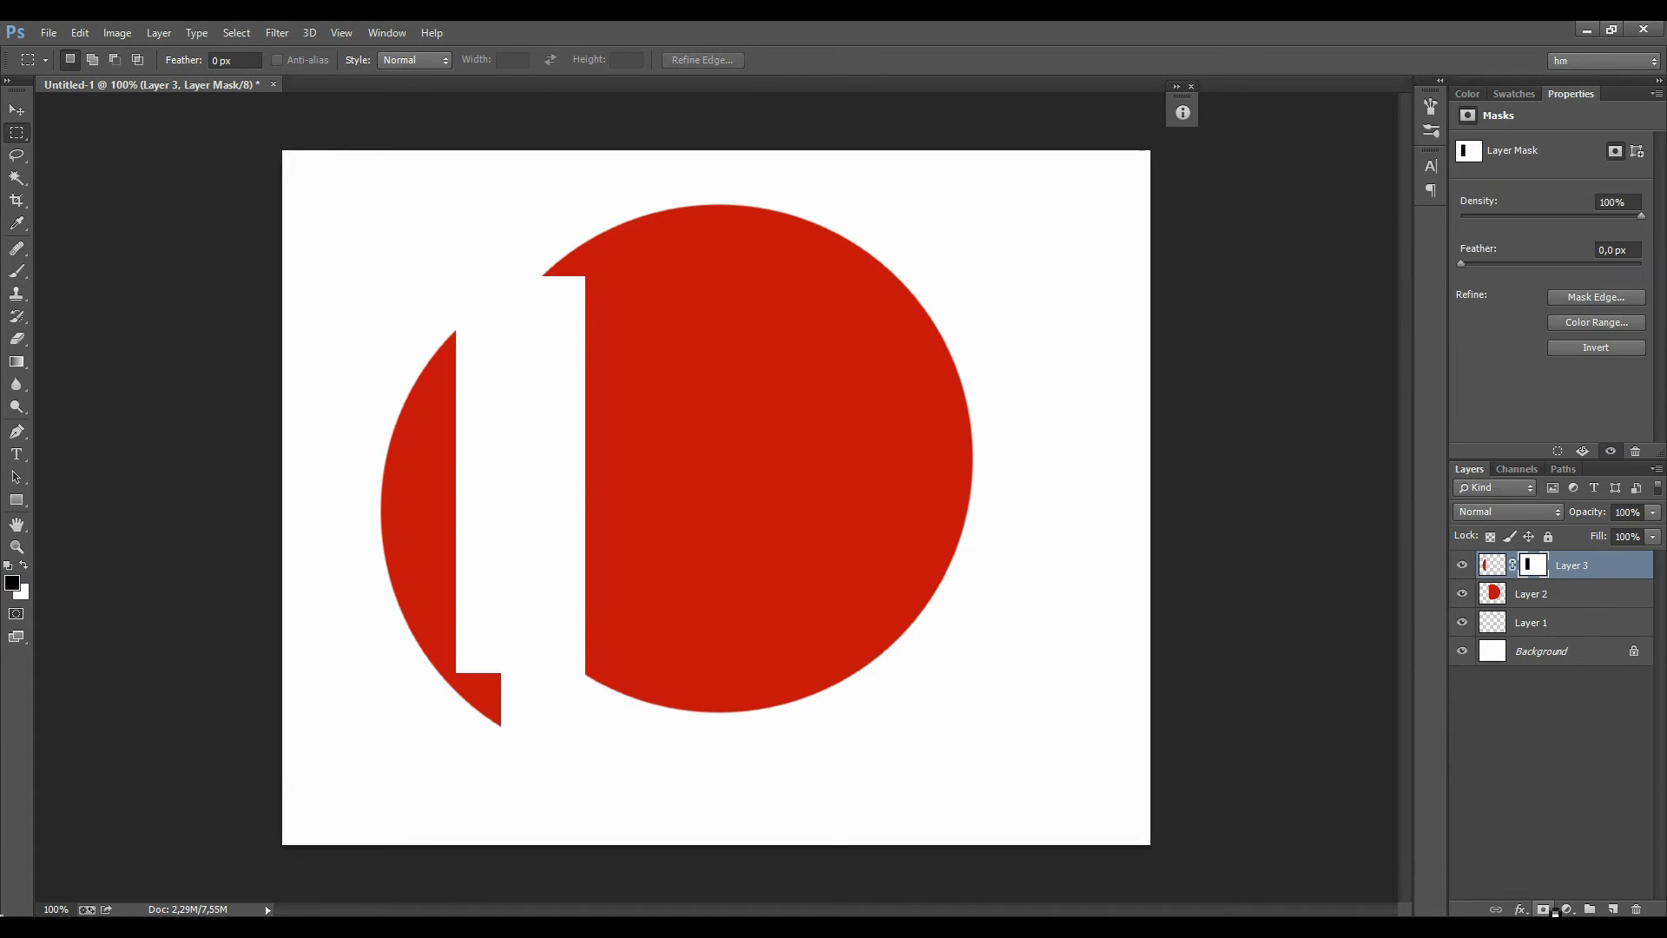
Step: Compare a white and a black layer mask on Layer 1 by adding and undoing them, ending with the black mask
click(1541, 623)
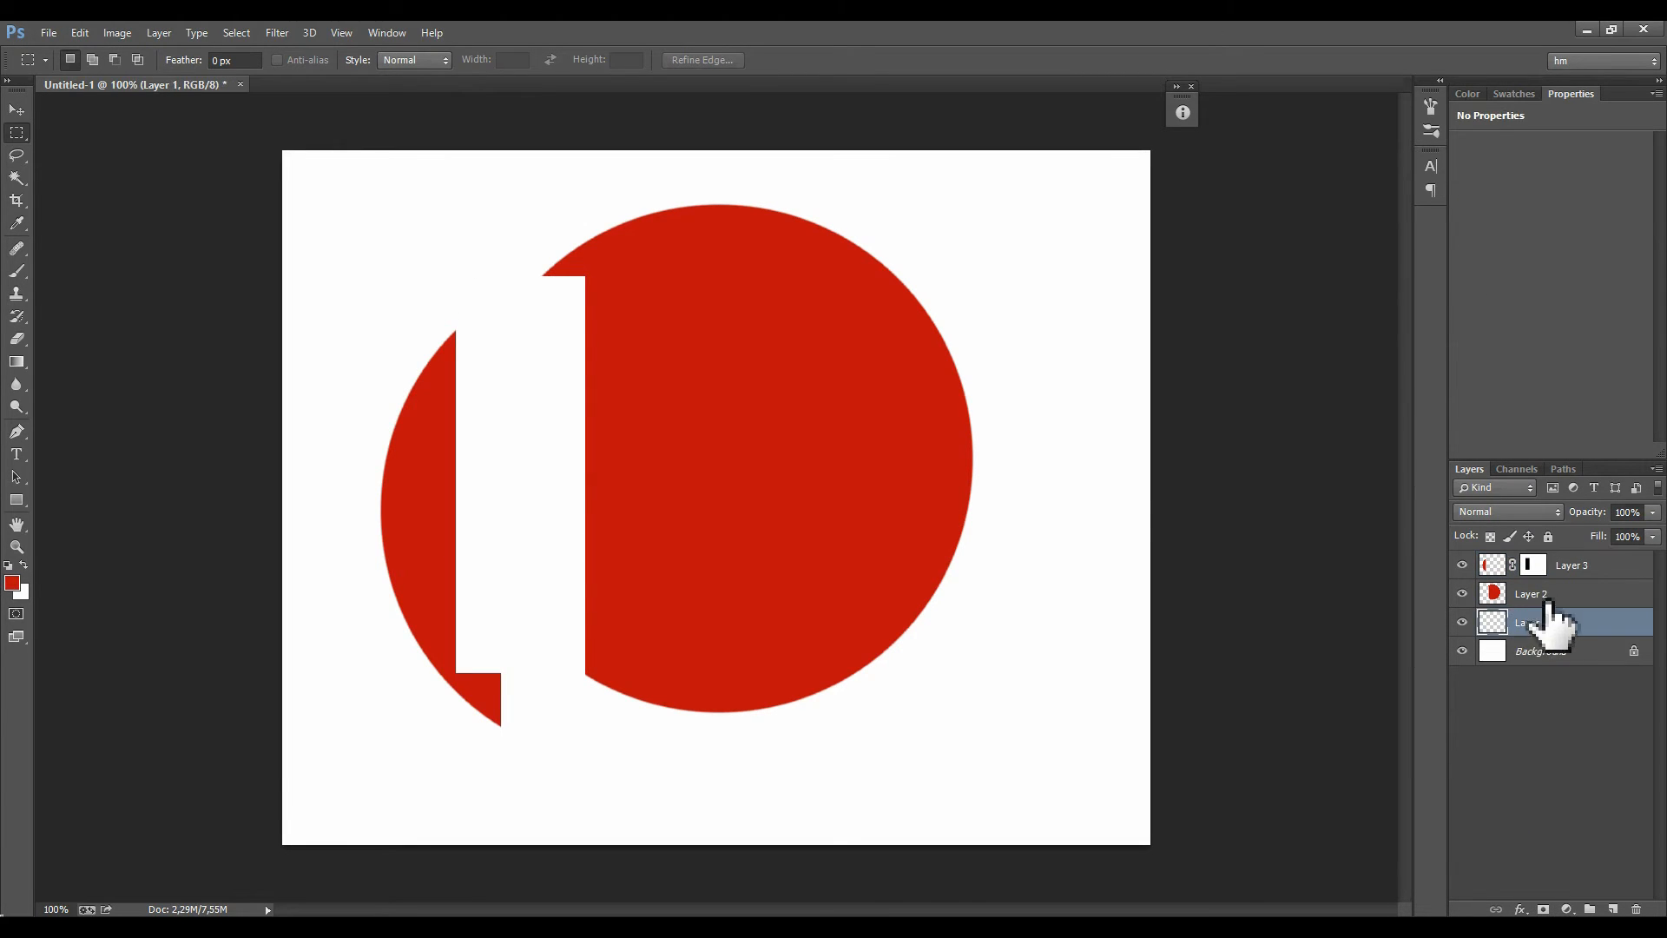
click(1546, 909)
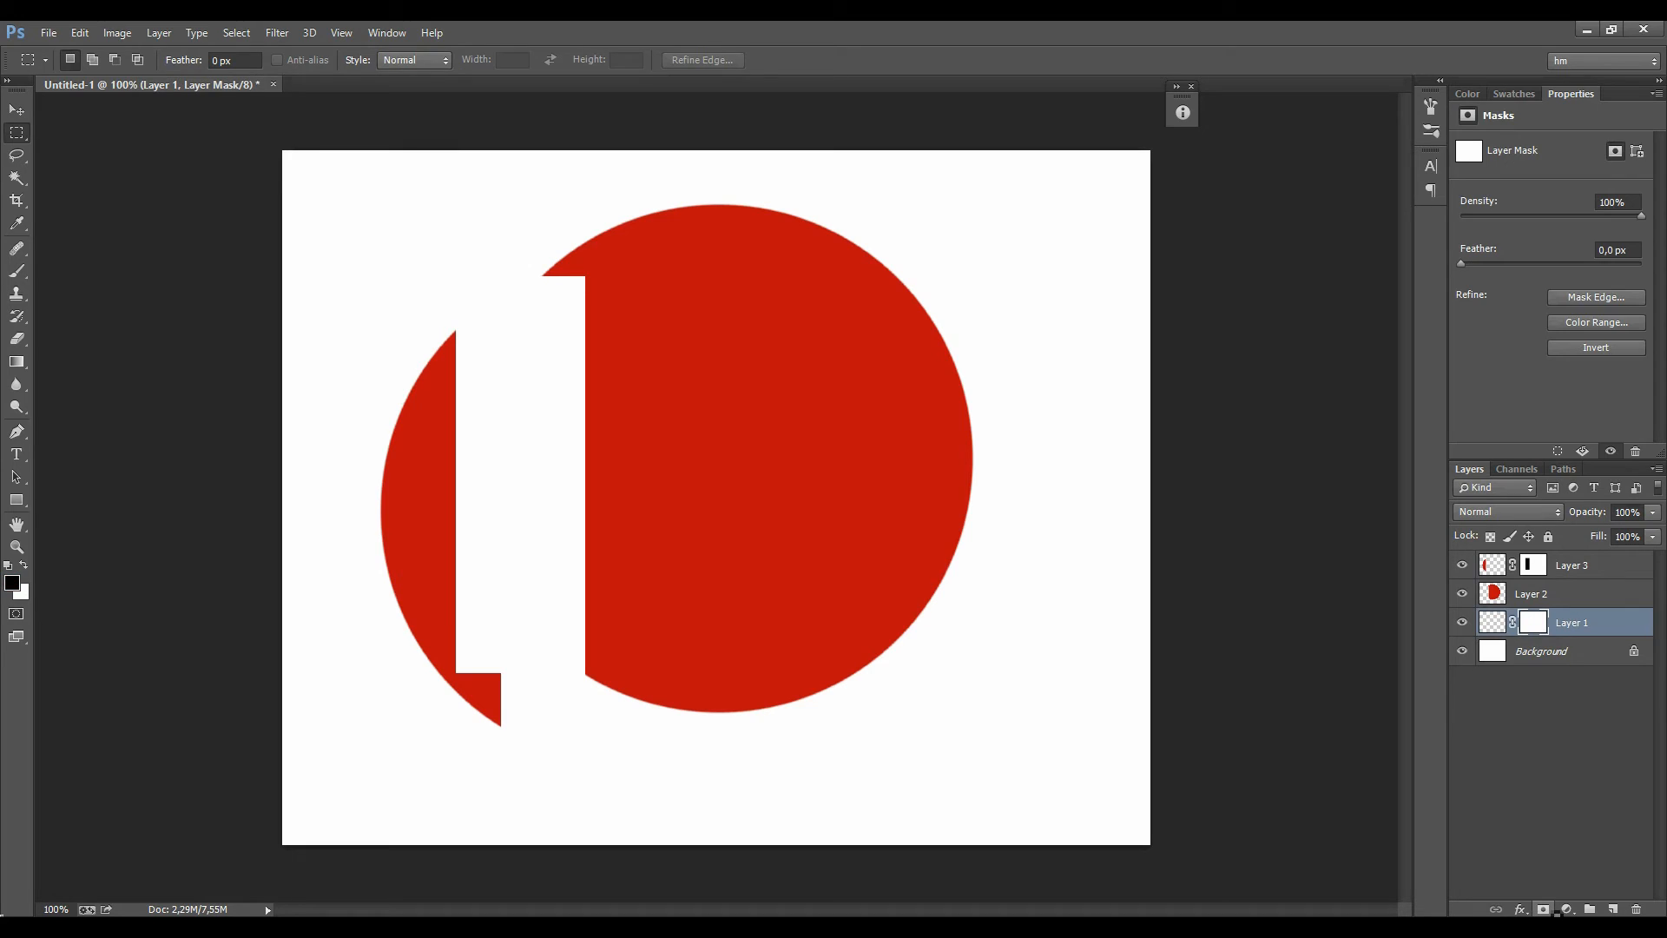
key(ctrl+z)
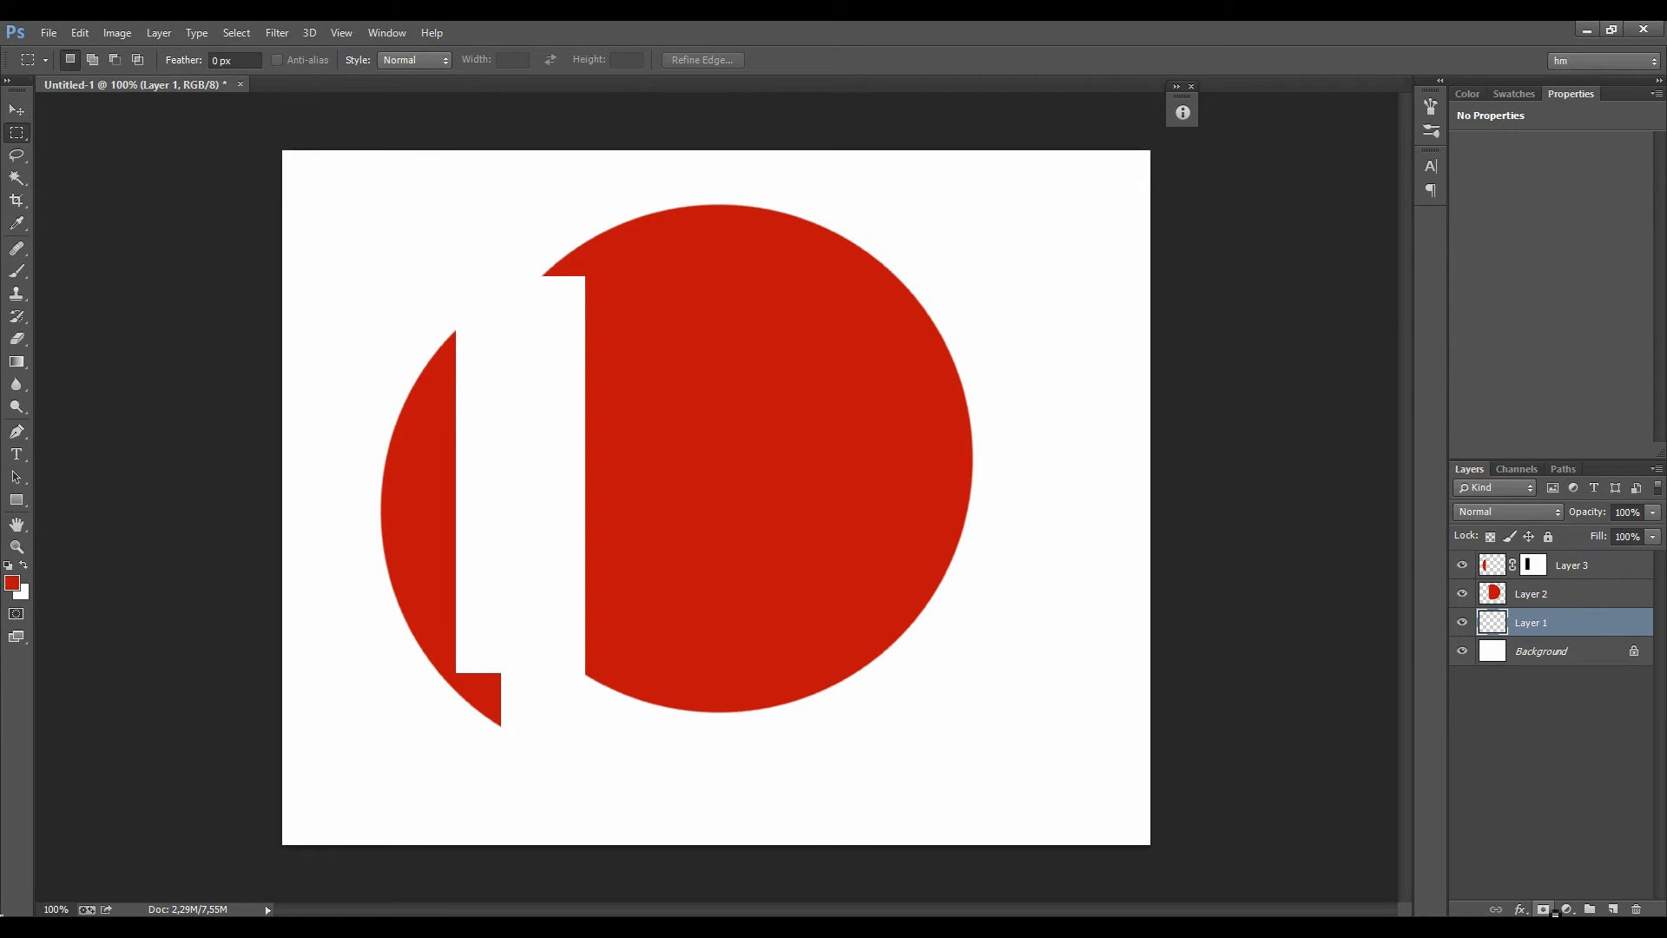
alt+click(1545, 909)
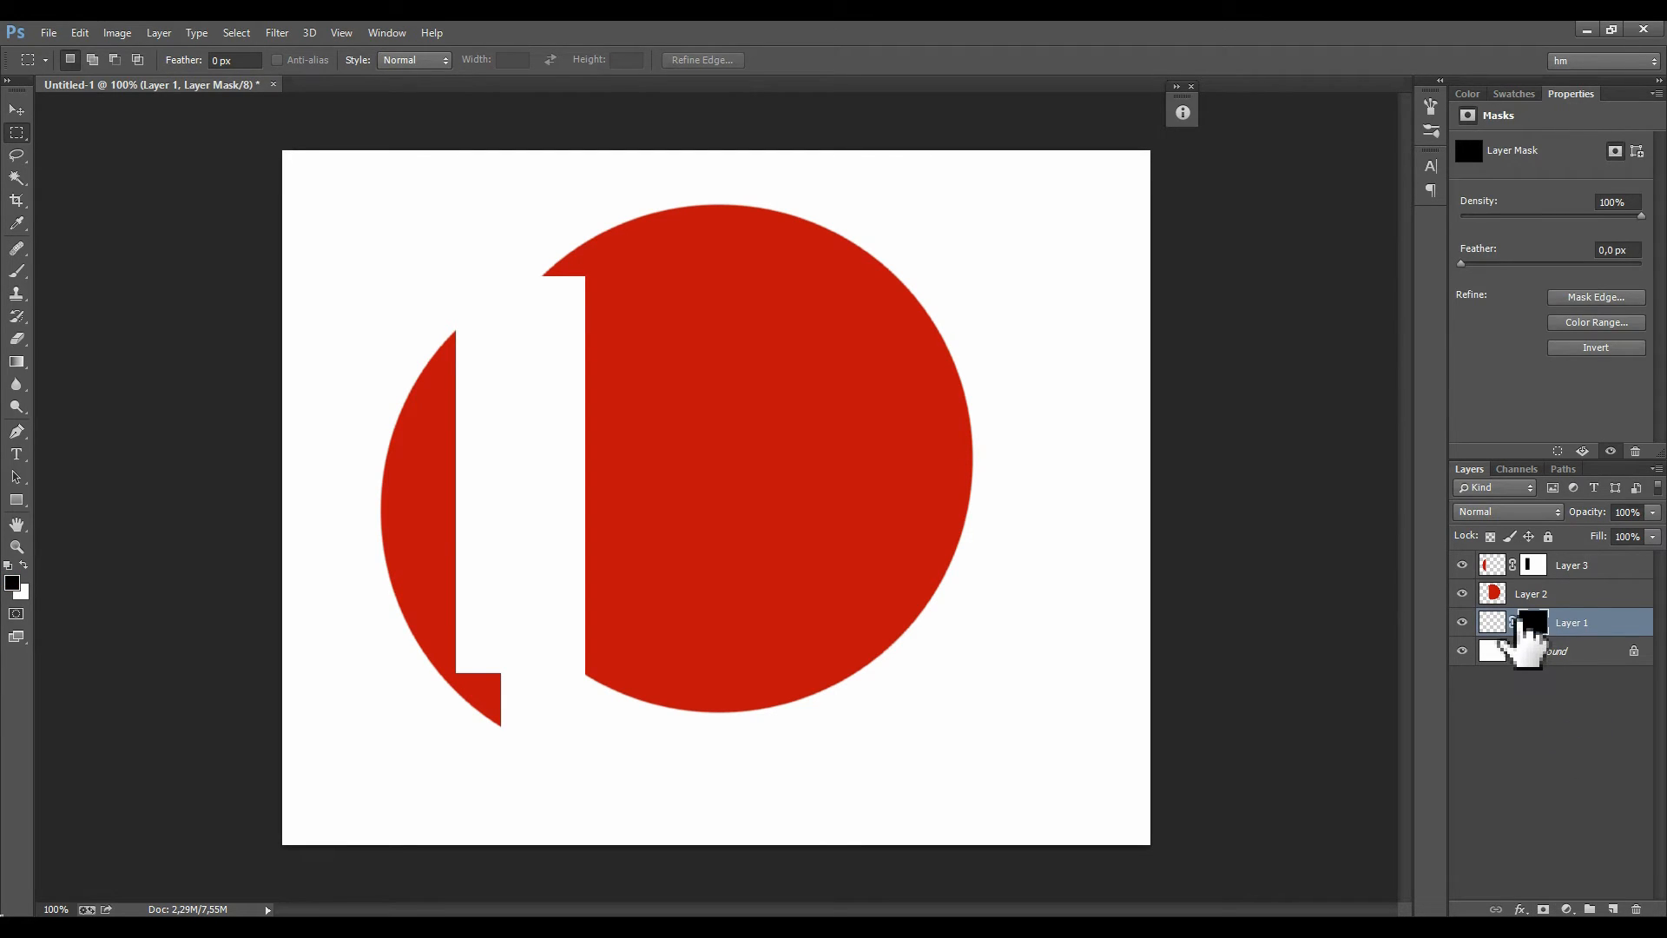
key(ctrl+z)
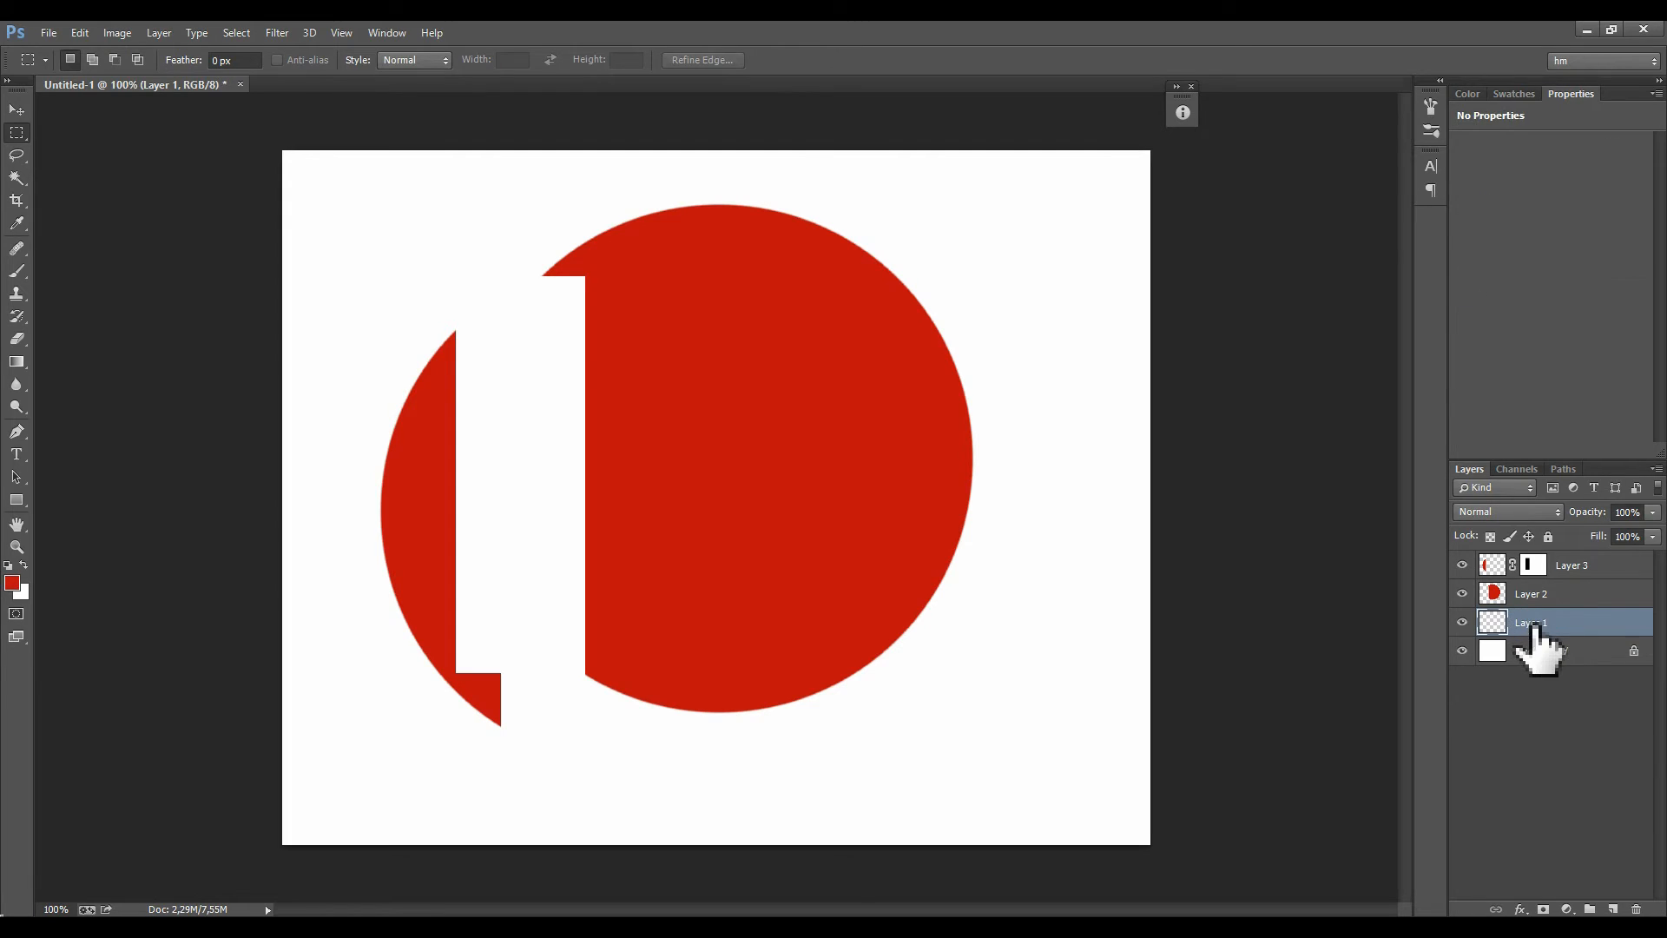
click(1548, 911)
key(ctrl+z)
alt+click(1547, 910)
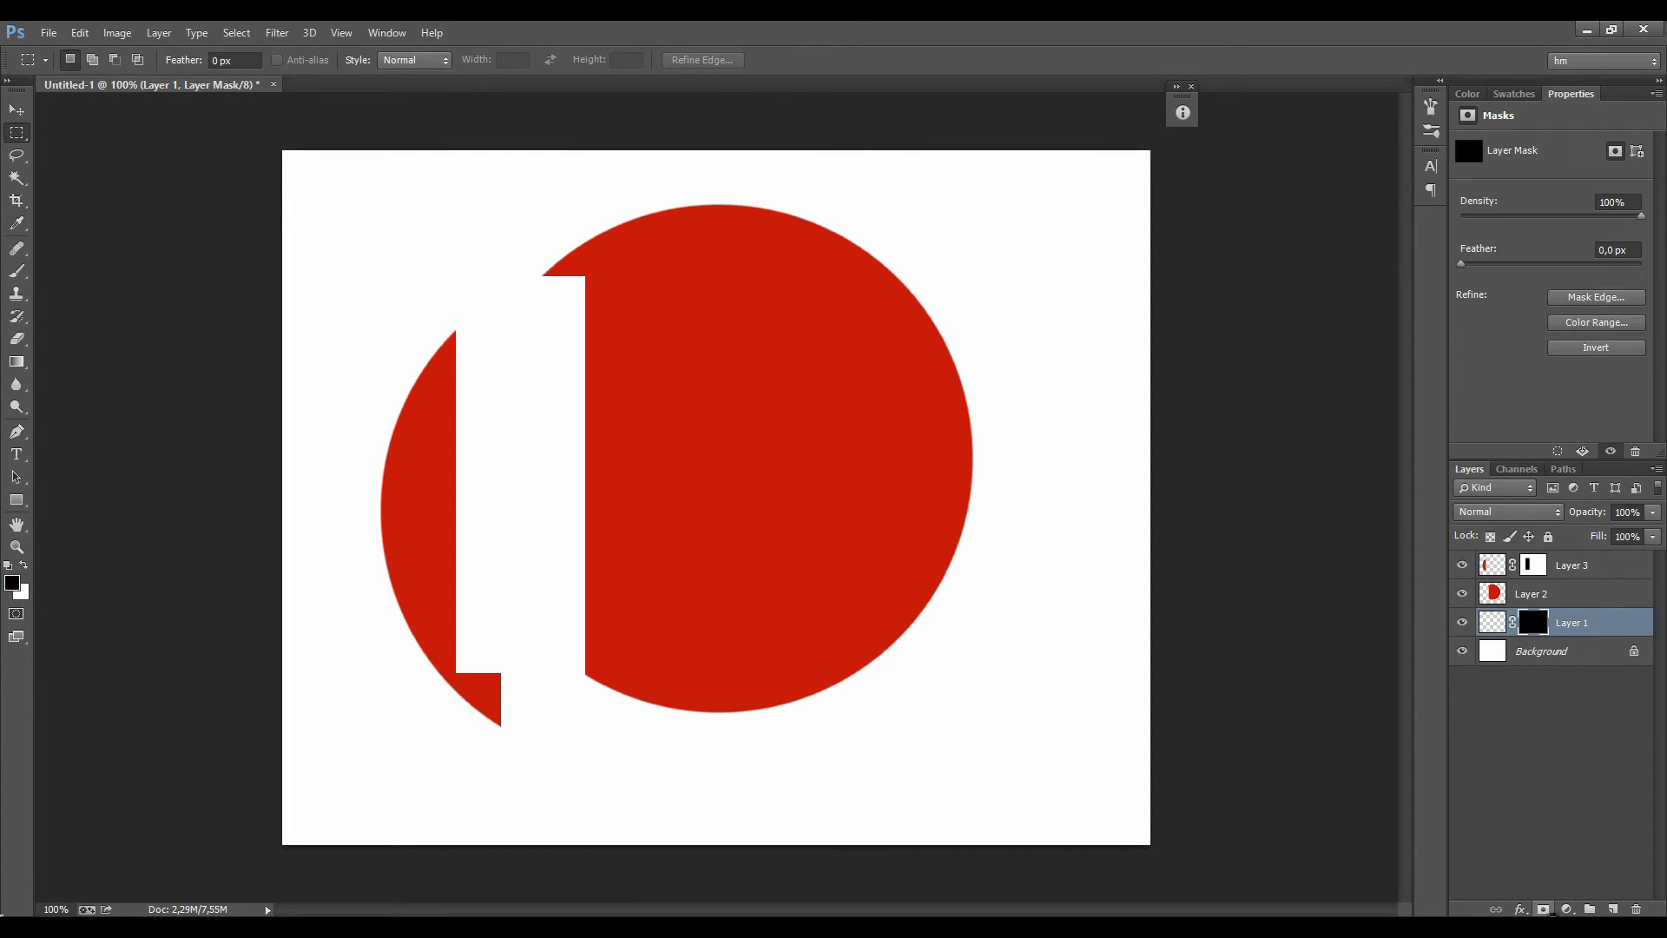
Step: Revert the layer masks and invert the colours of the cut piece on Layer 3
click(1497, 569)
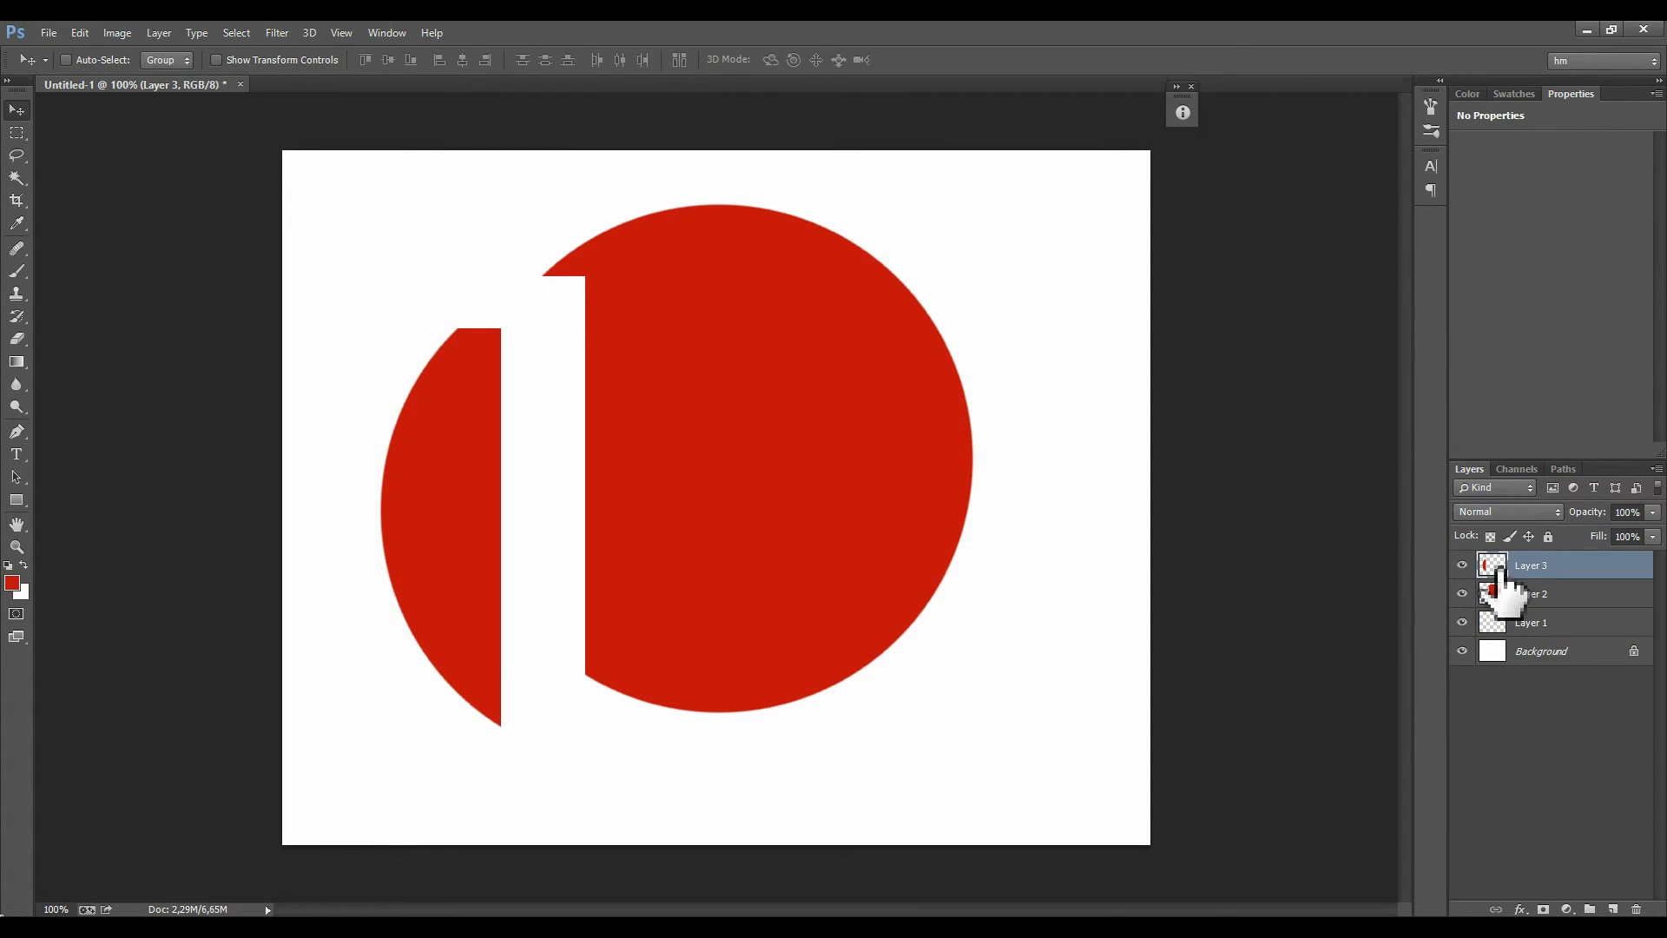
key(ctrl+i)
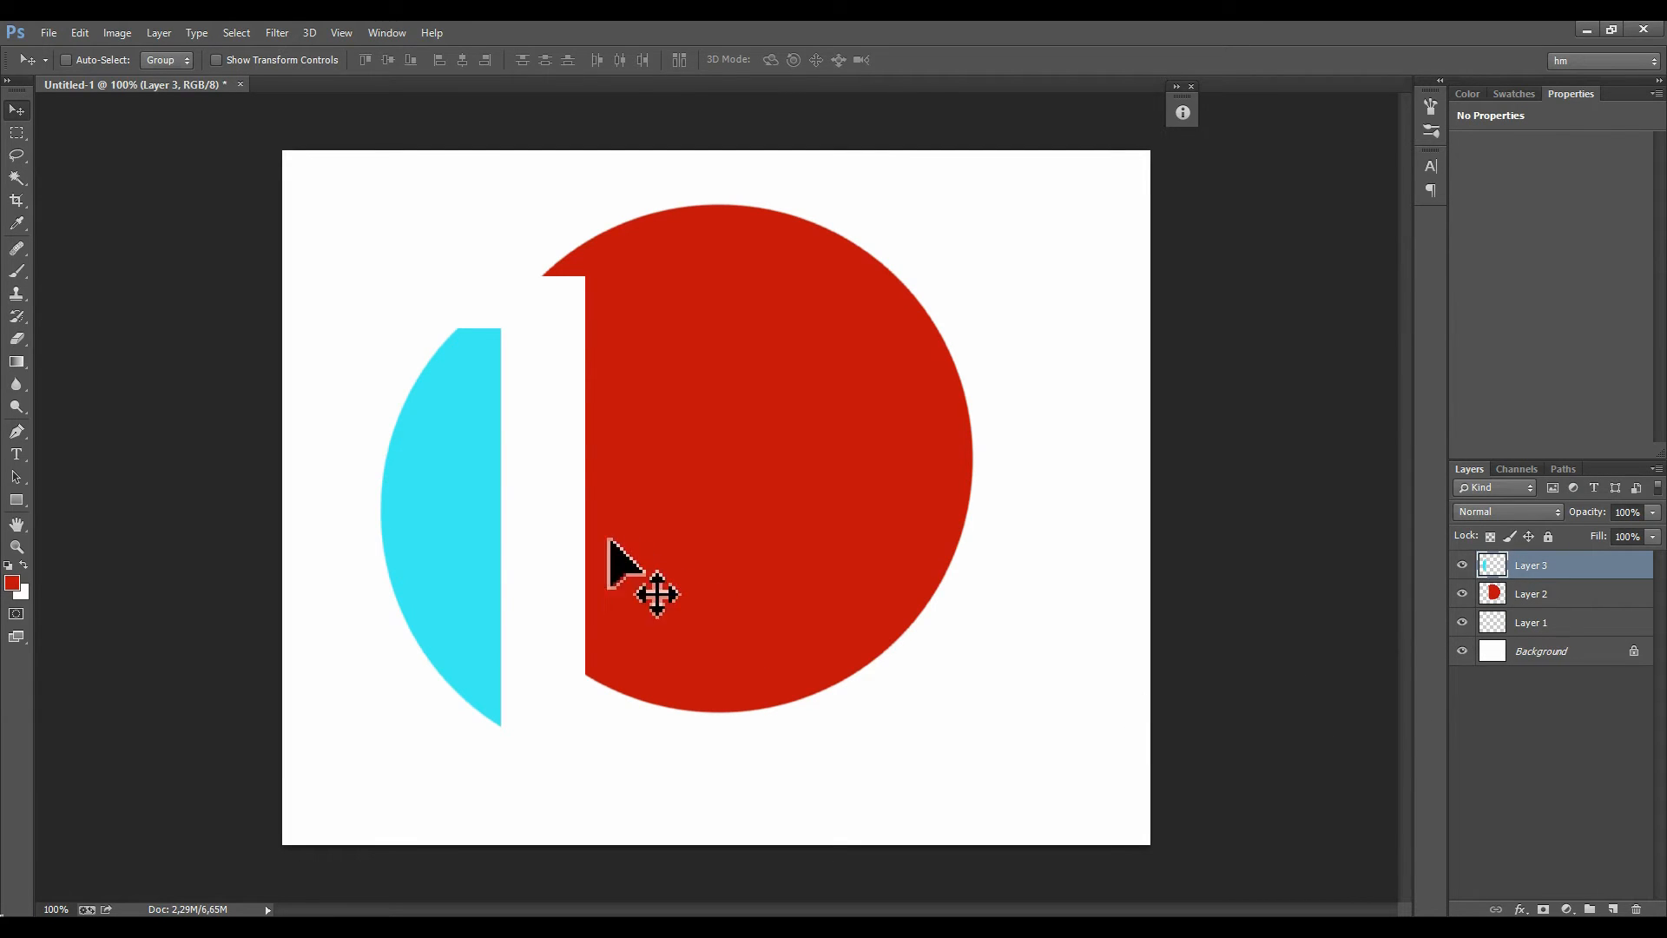
Step: Move the cyan piece over the red circle's cut edge and clip Layer 3 to Layer 2
drag(501, 554, 630, 449)
alt+click(1495, 575)
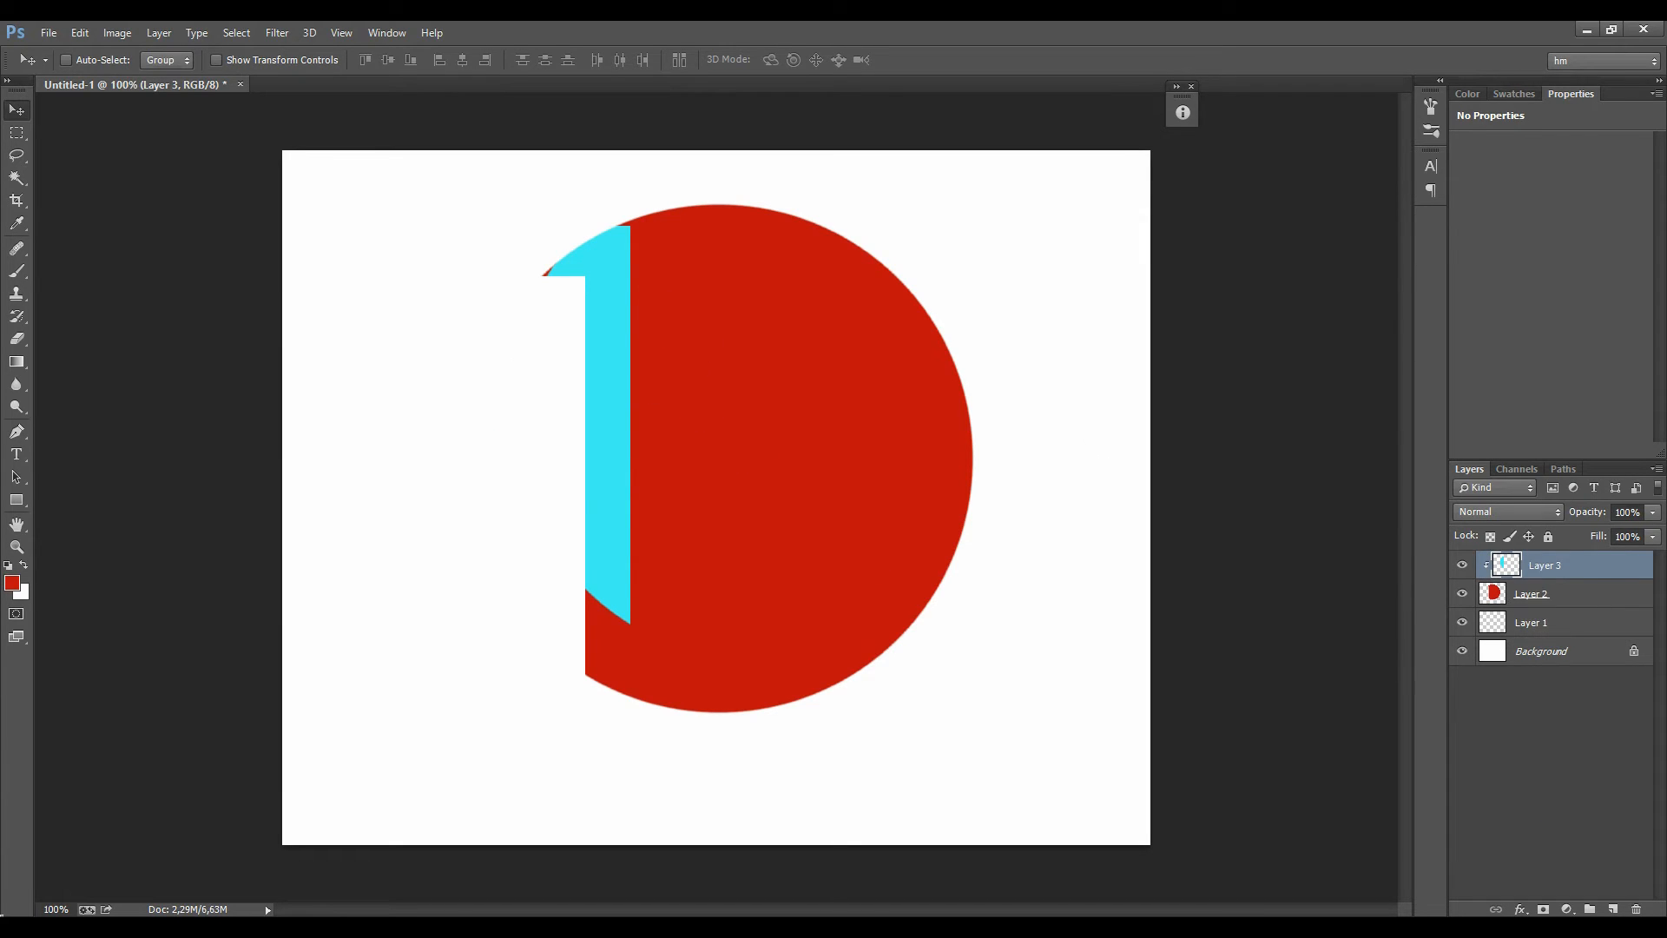
Step: Add a Gradient Map adjustment layer above Layer 3 with a black-to-white gradient
click(1567, 909)
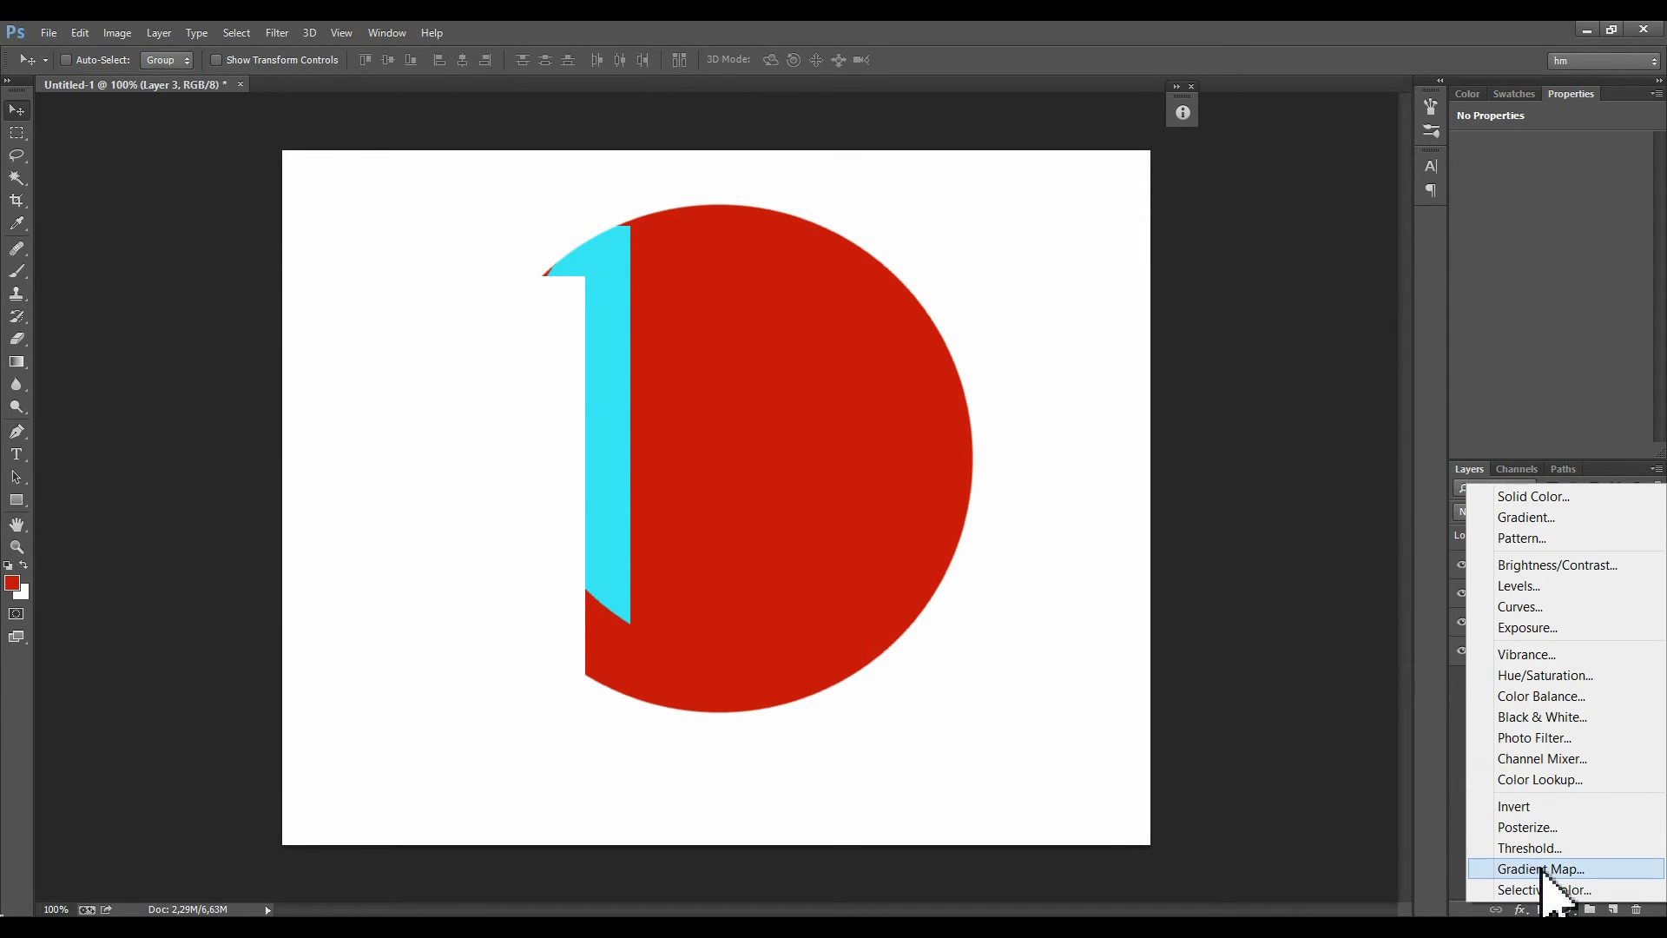
click(1543, 869)
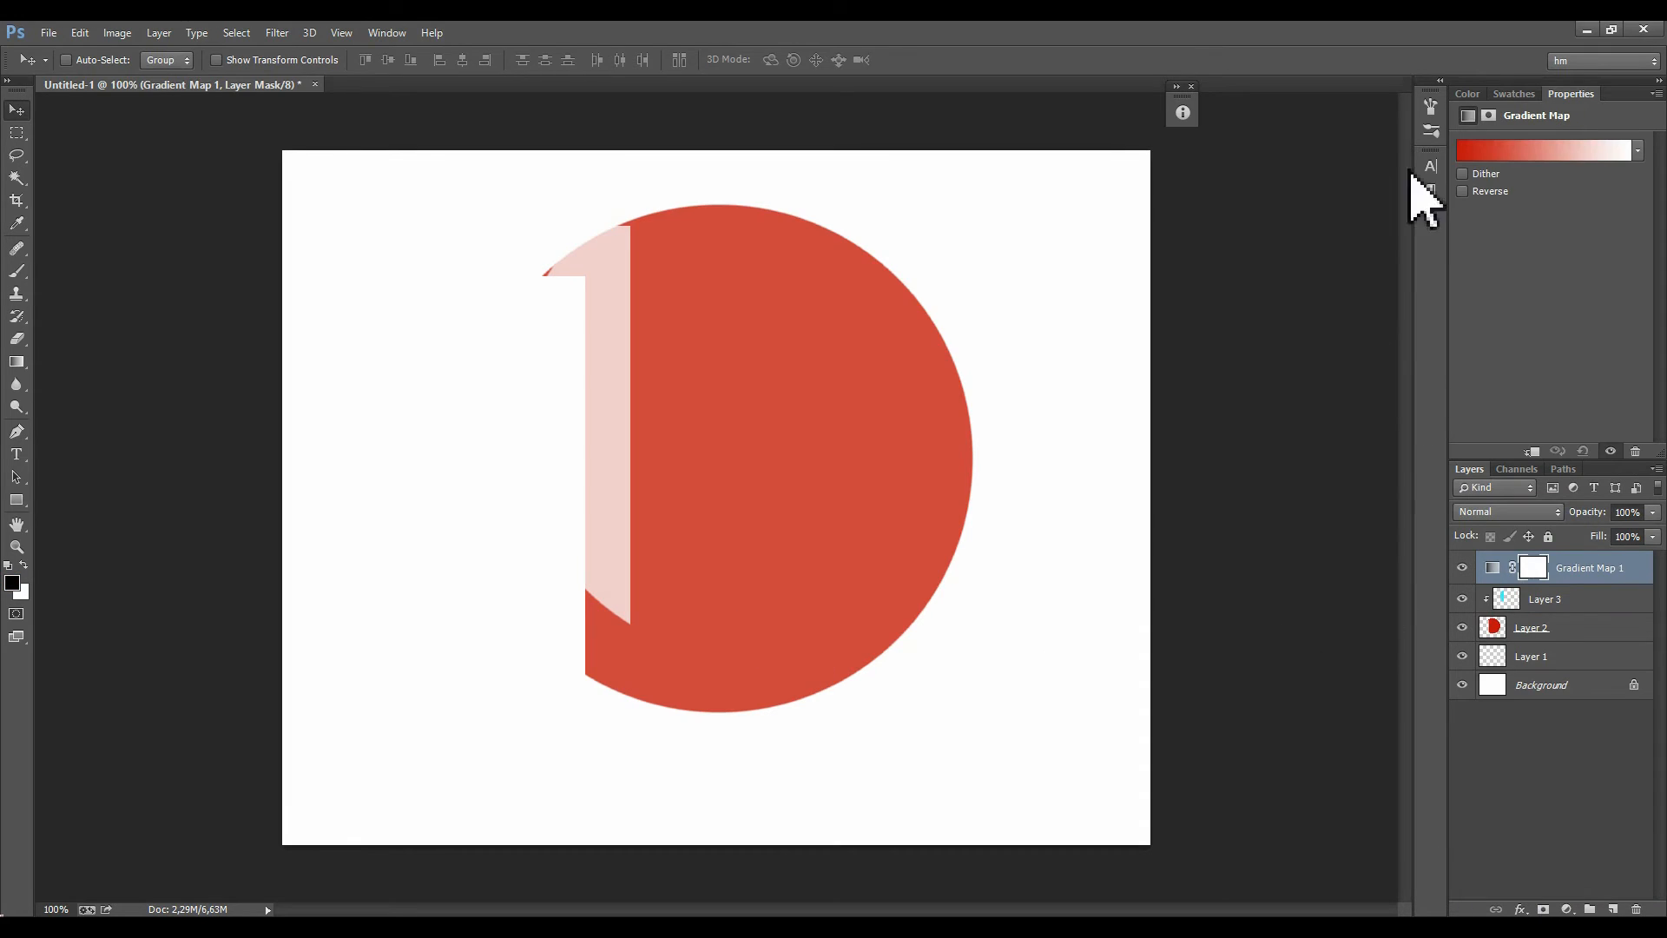
click(1562, 153)
click(738, 245)
key(Return)
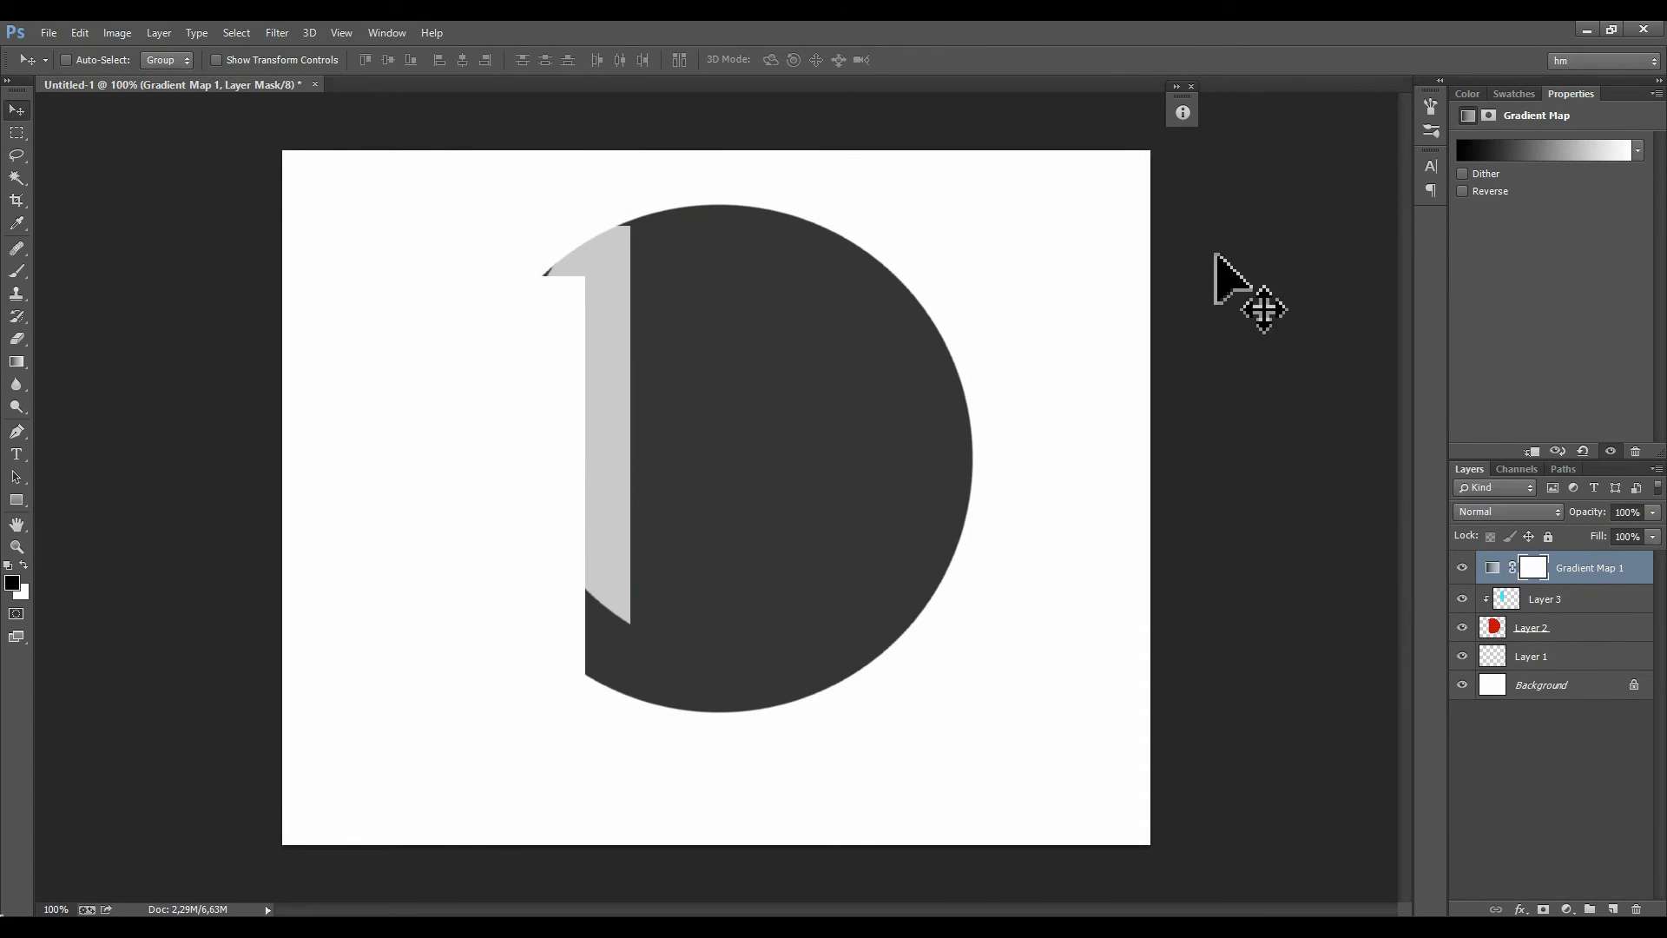
Step: Duplicate Layer 2 and place the copy between Layer 3 and the Gradient Map
alt+click(1498, 584)
key(ctrl+z)
click(1529, 627)
key(ctrl+j)
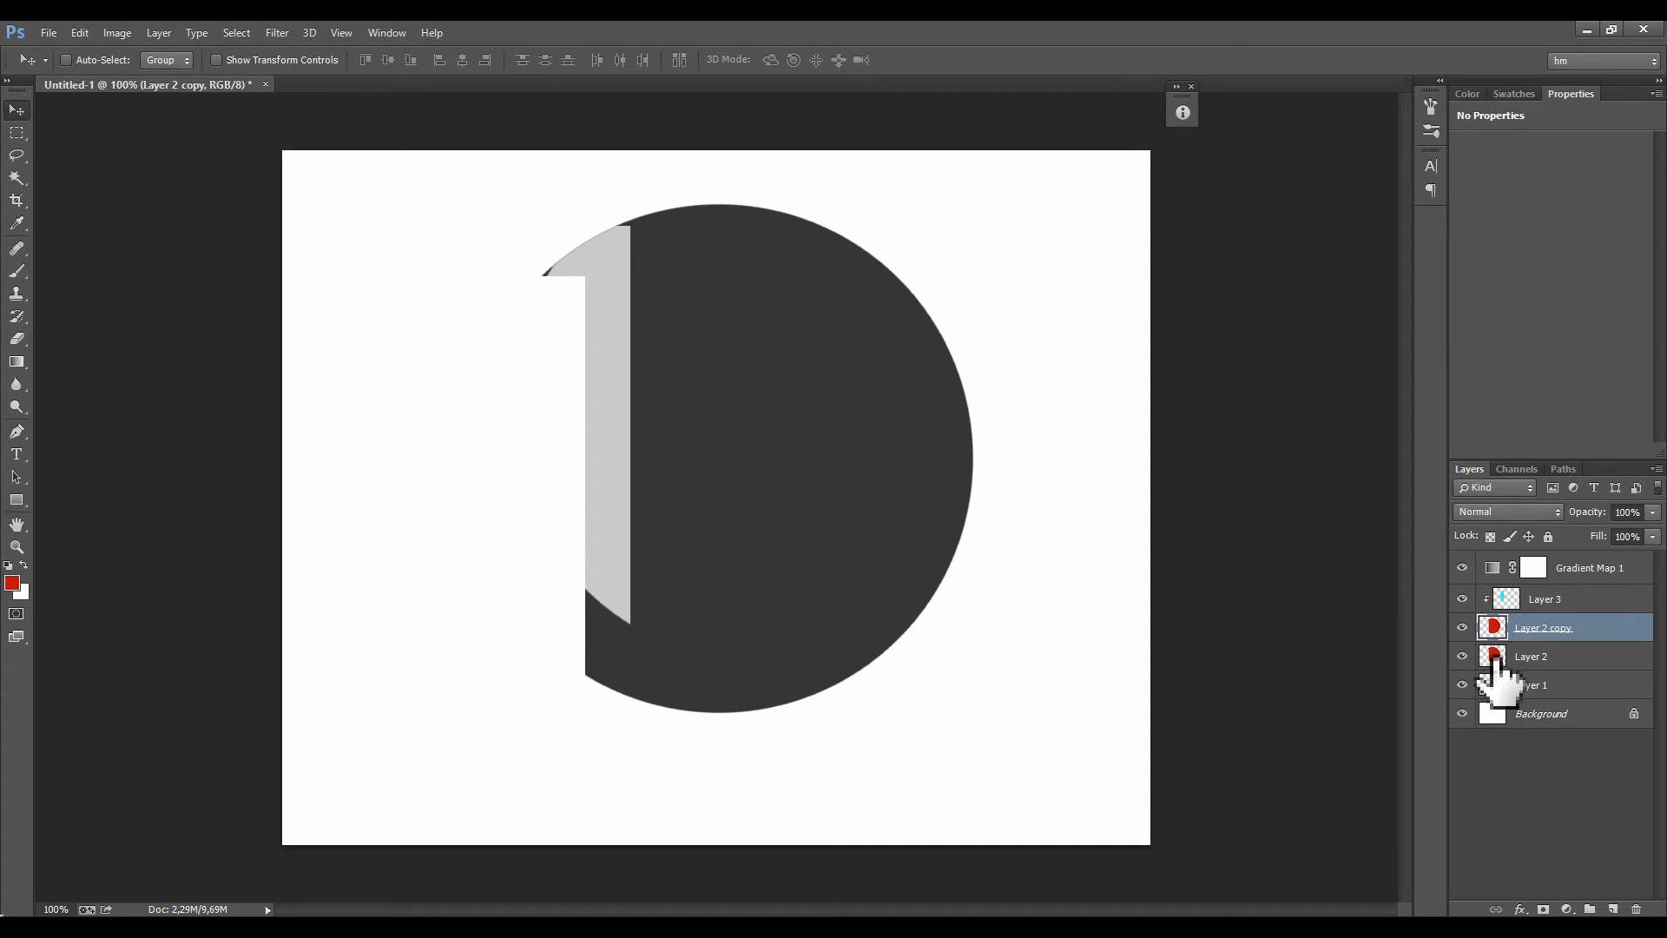
drag(1526, 642, 1519, 580)
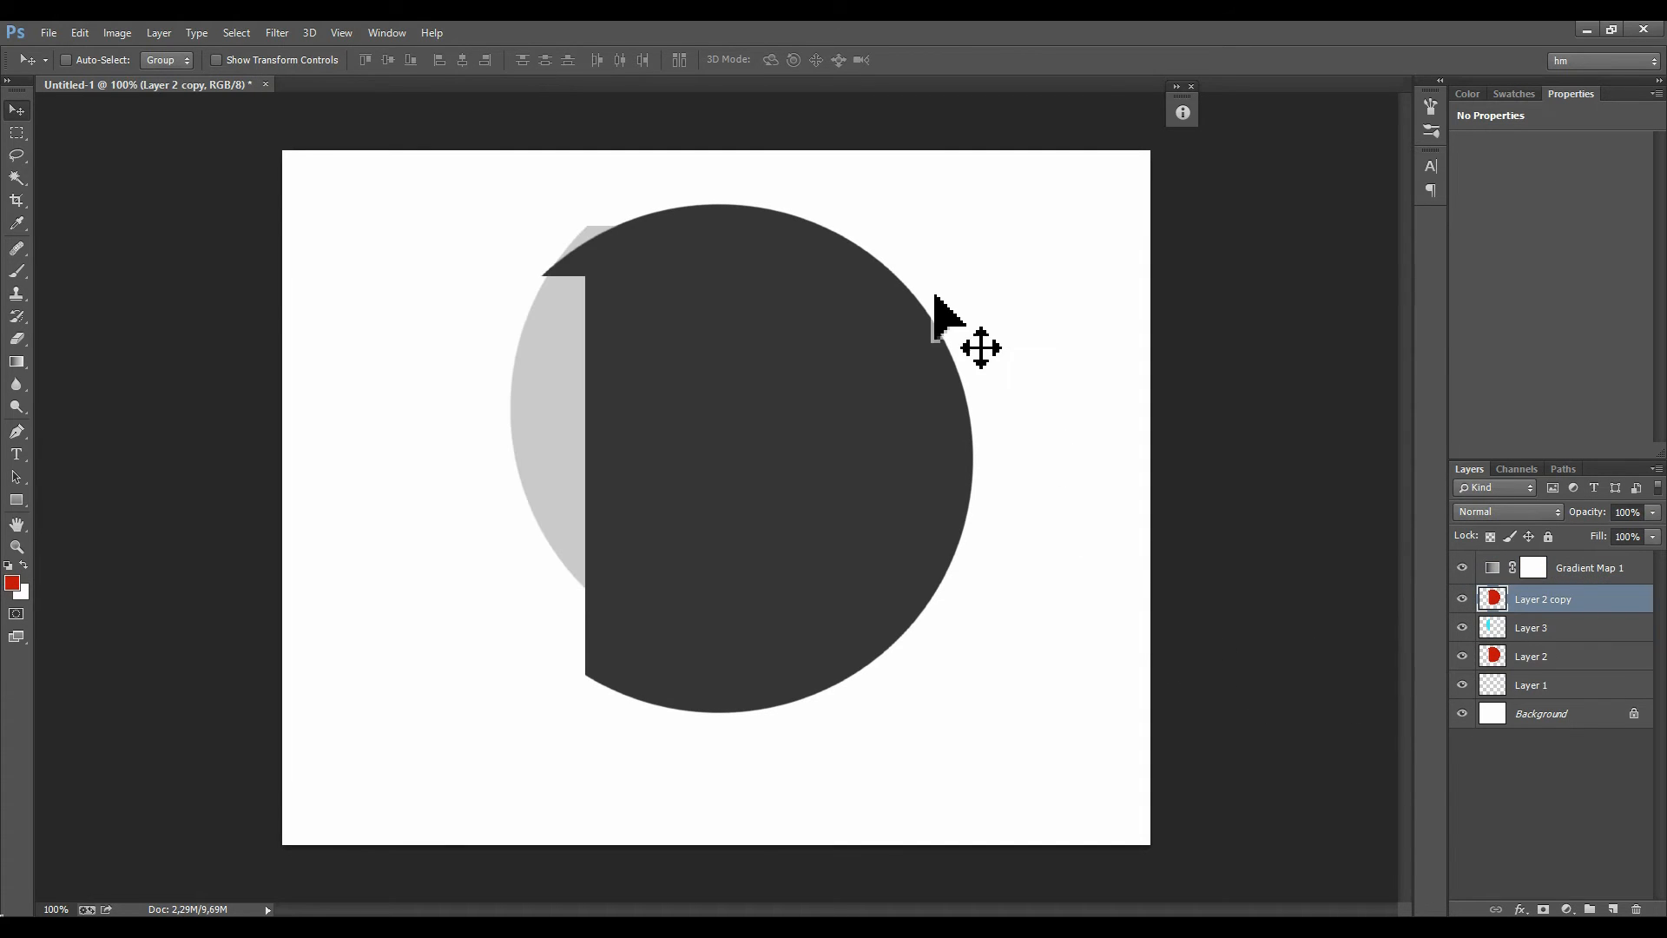
Step: Scale the copied circle down to a little over half its size and move it to the lower left of the original
key(ctrl+t)
drag(976, 205, 785, 420)
drag(632, 521, 492, 498)
key(Return)
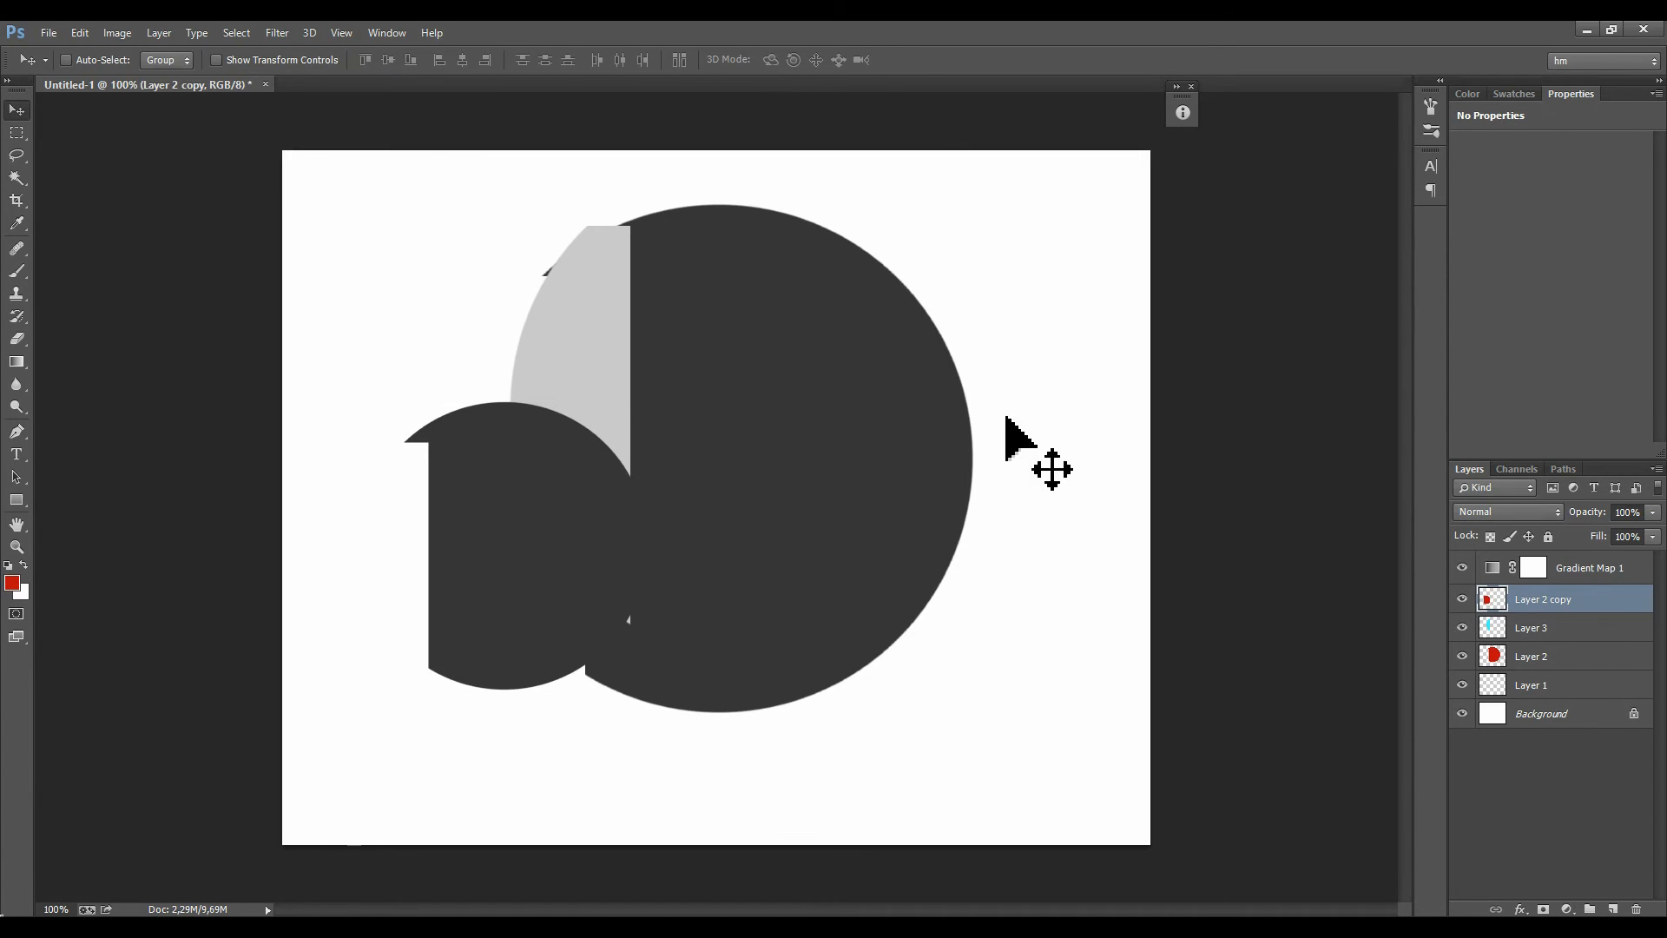
Step: Clip the Gradient Map to Layer 2 copy and clip Layer 3 to Layer 2 again
click(1518, 575)
alt+click(1507, 583)
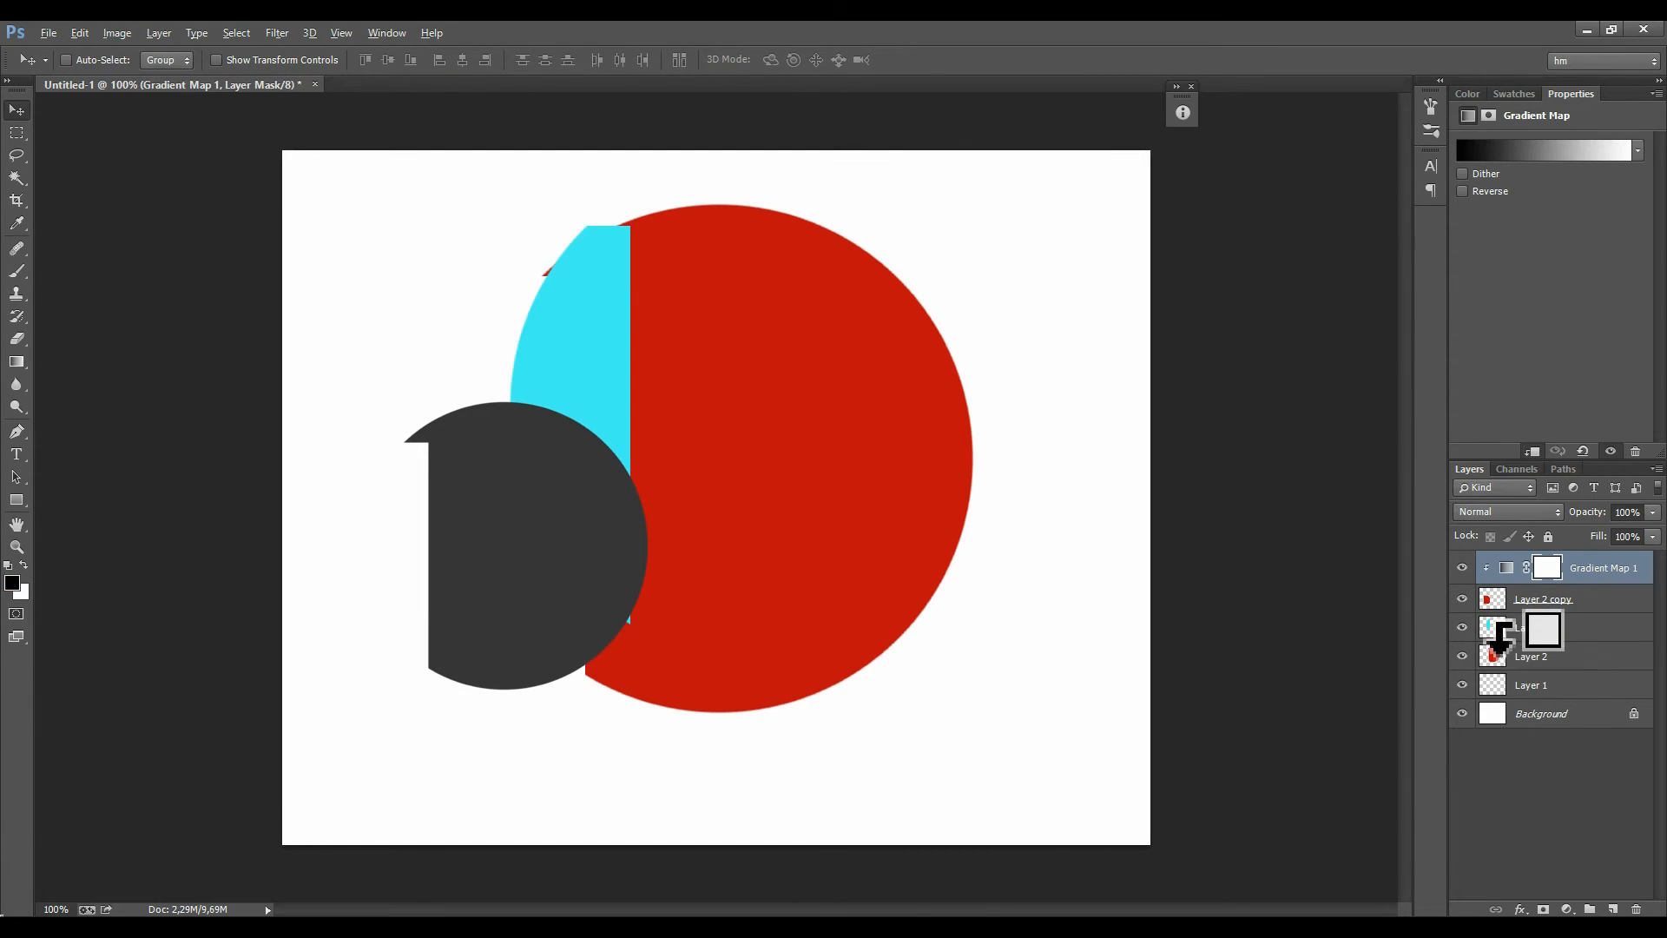
alt+click(1500, 642)
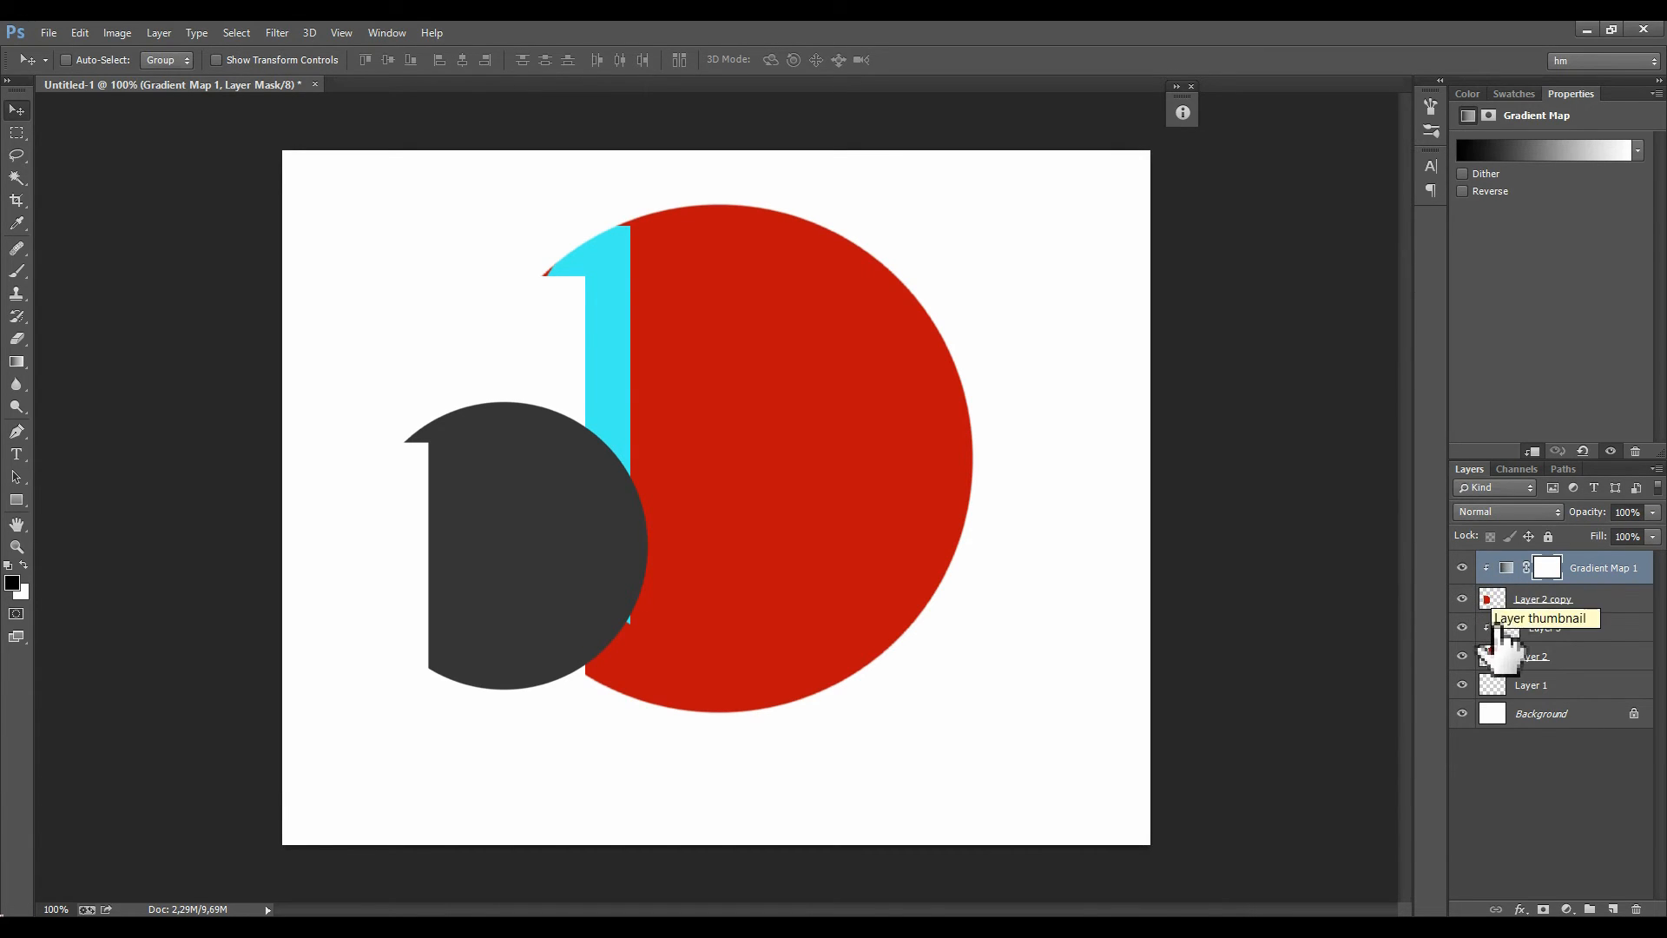
Step: Toggle the Gradient Map's visibility, and release and restore its clipping to Layer 2 copy to compare the effect
click(1462, 567)
click(1462, 567)
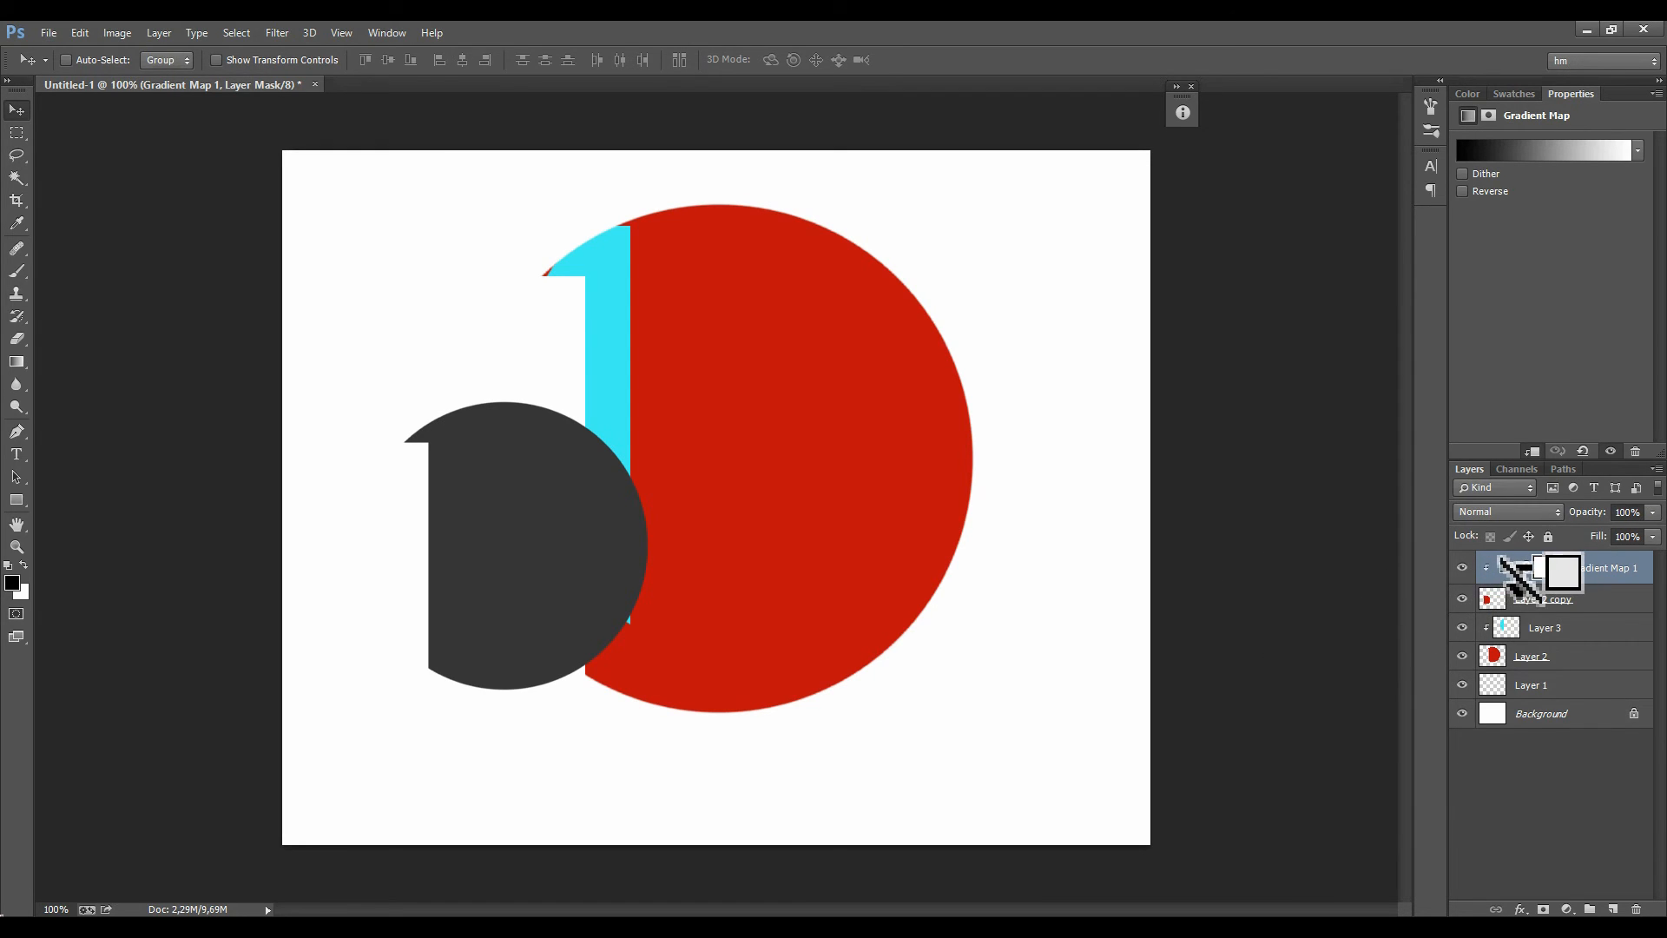
drag(1495, 560, 1519, 598)
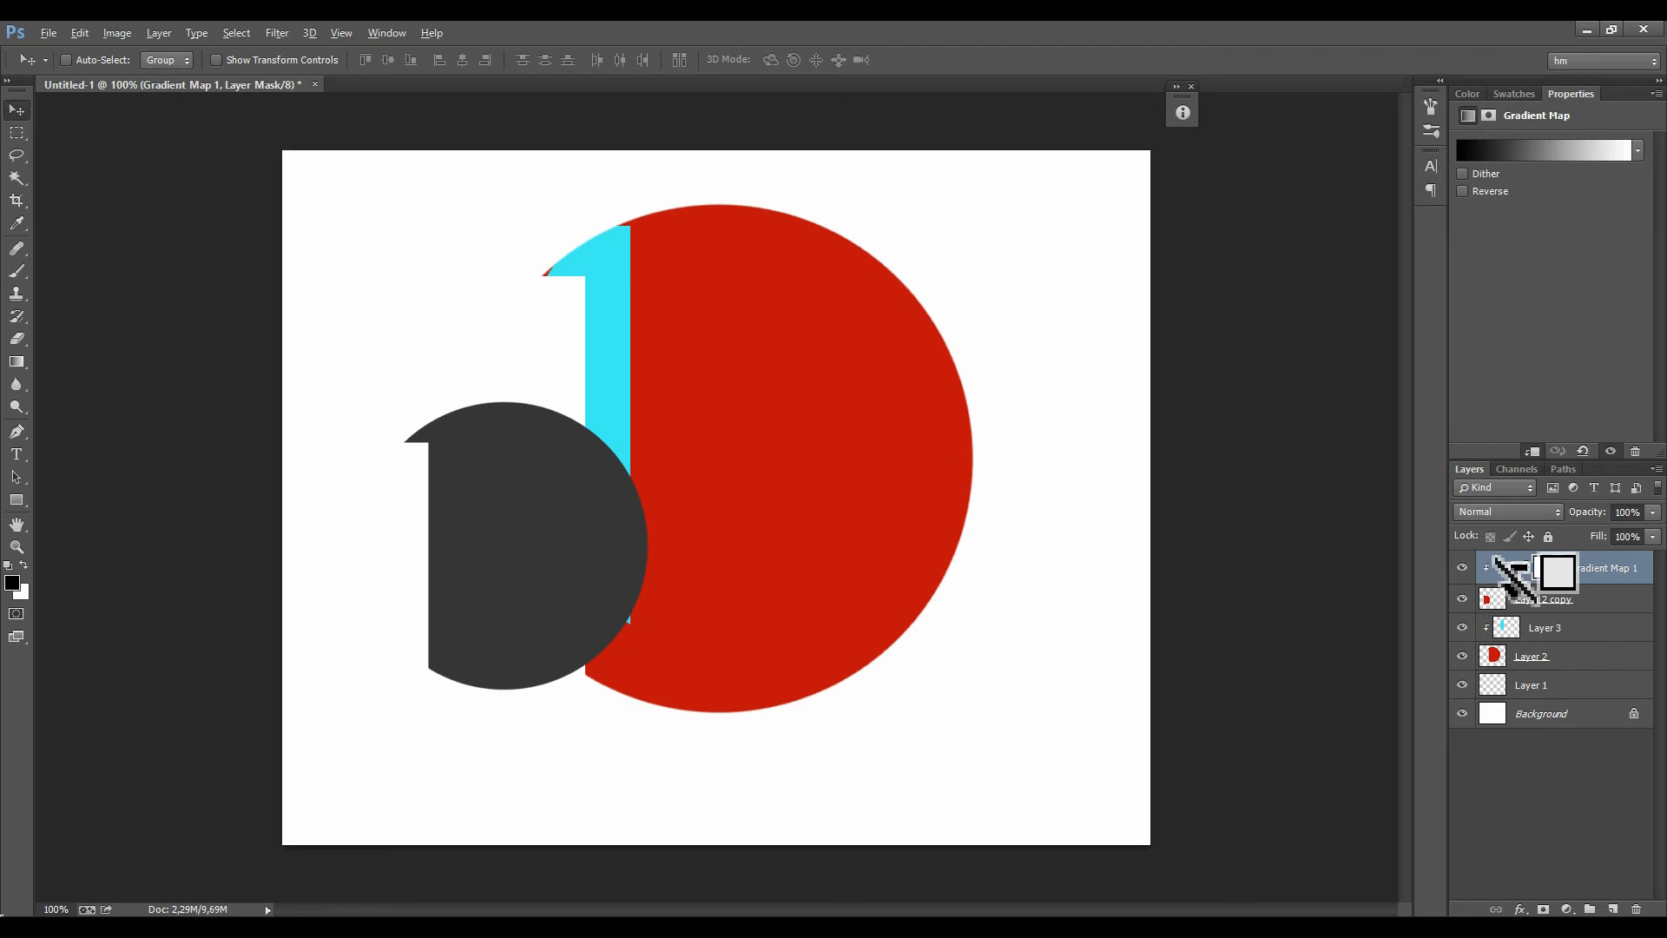
drag(1514, 587, 1508, 580)
key(ctrl+z)
alt+click(1511, 581)
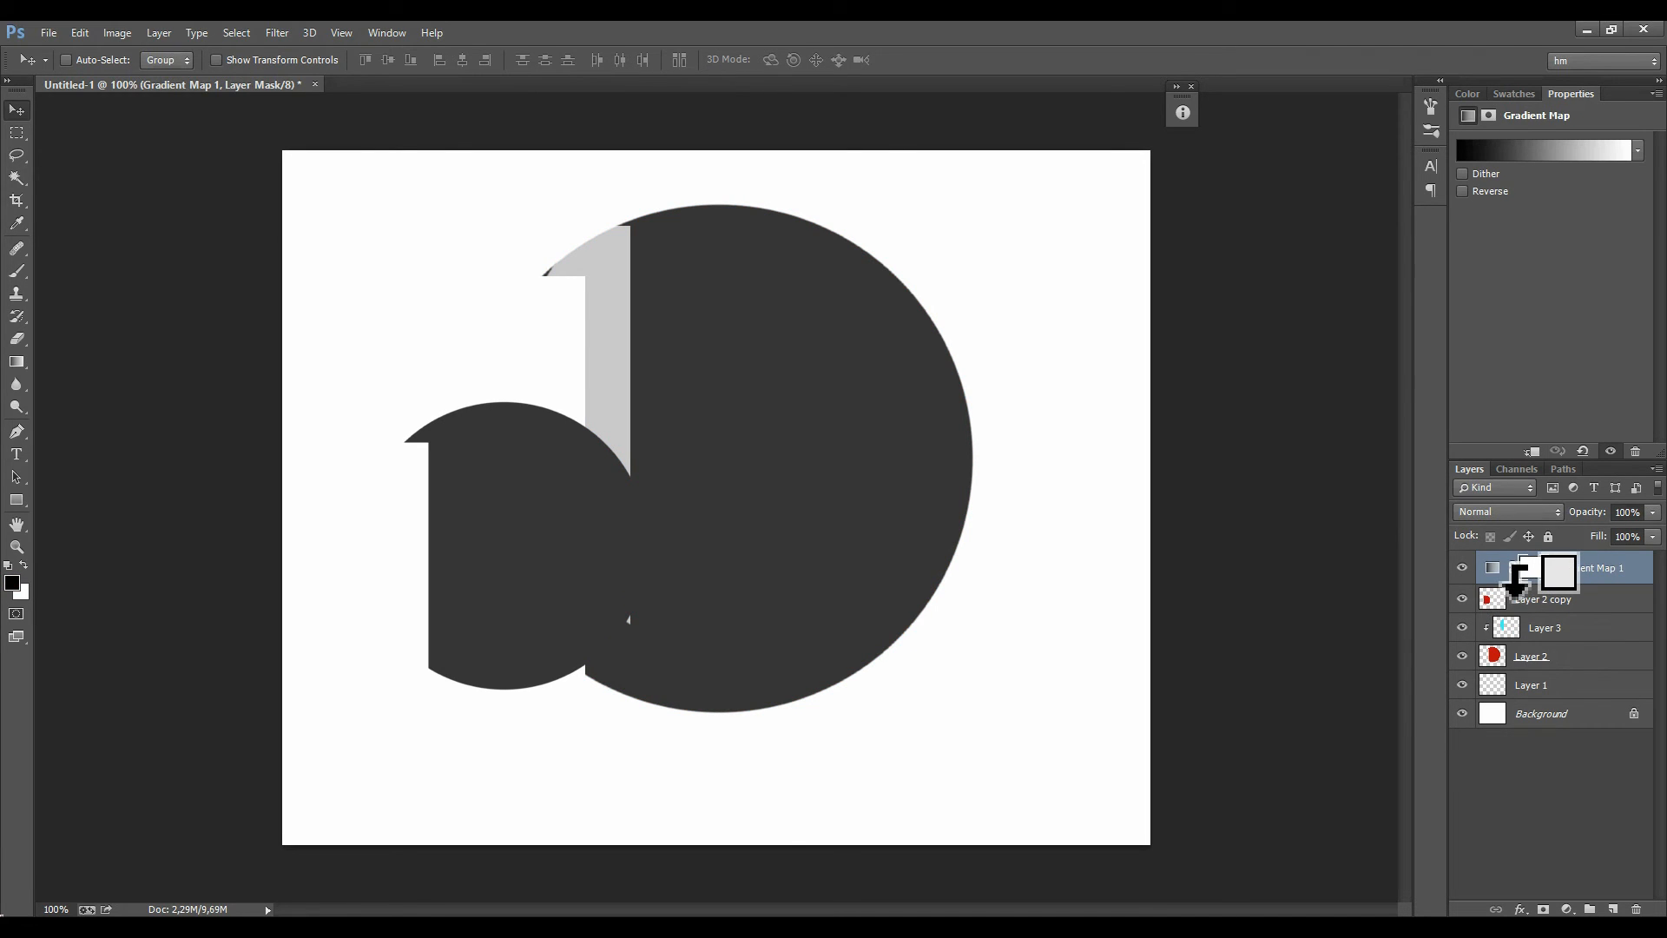
alt+click(1513, 577)
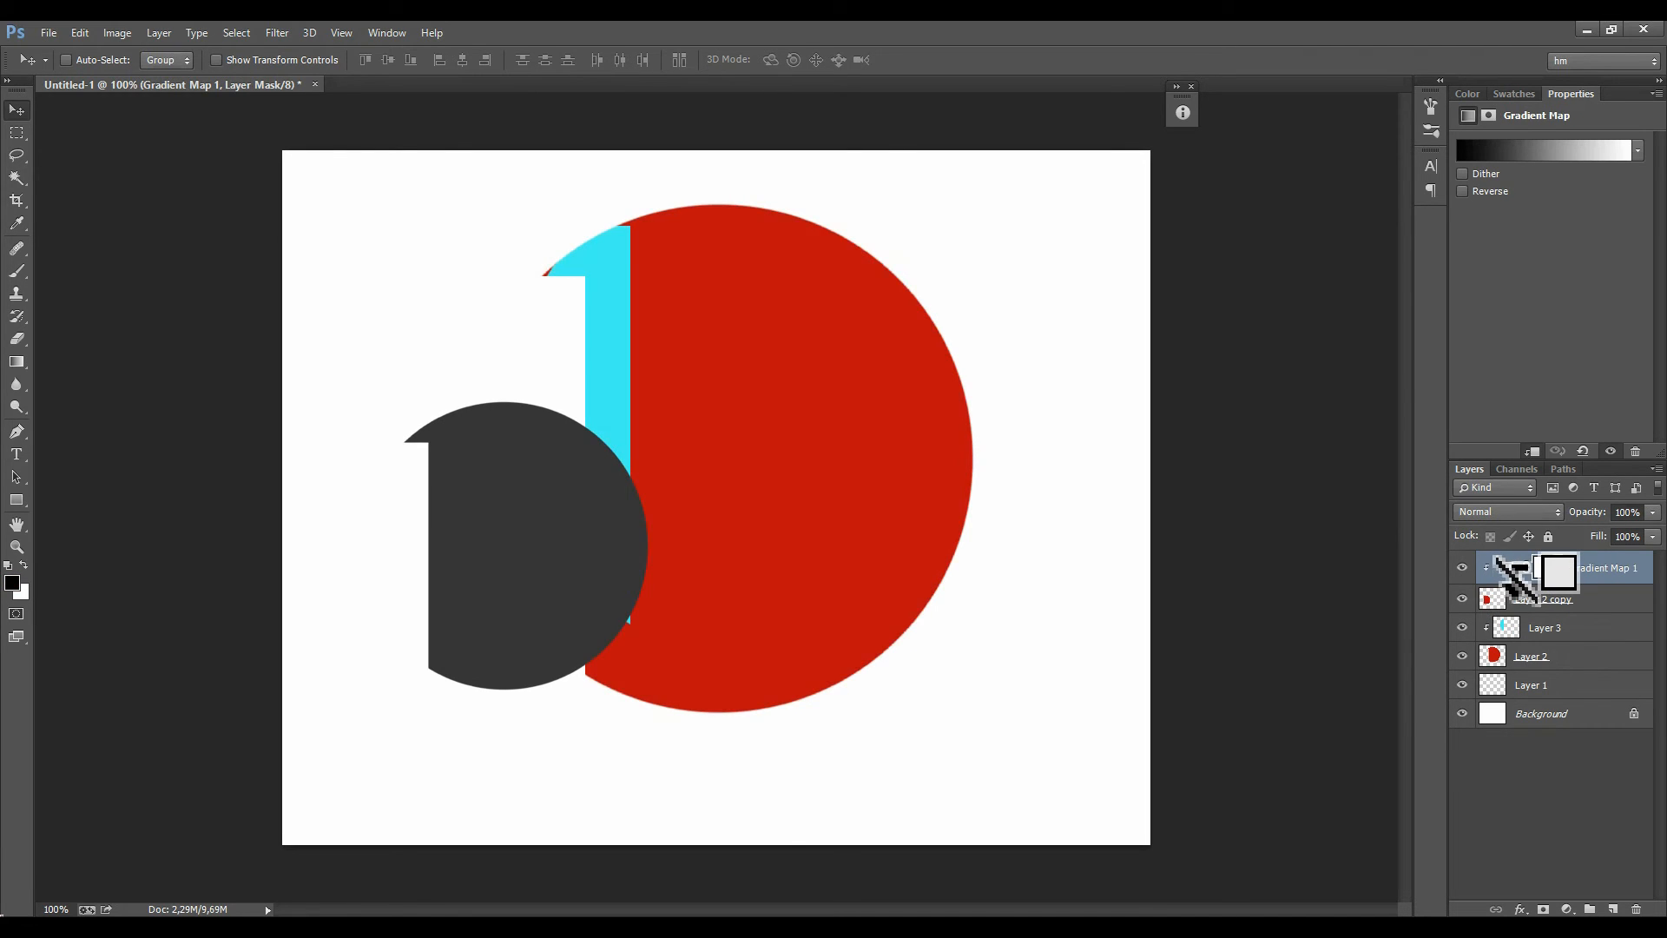
Step: Delete the Gradient Map adjustment layer and Layer 2 copy
click(1560, 570)
key(Delete)
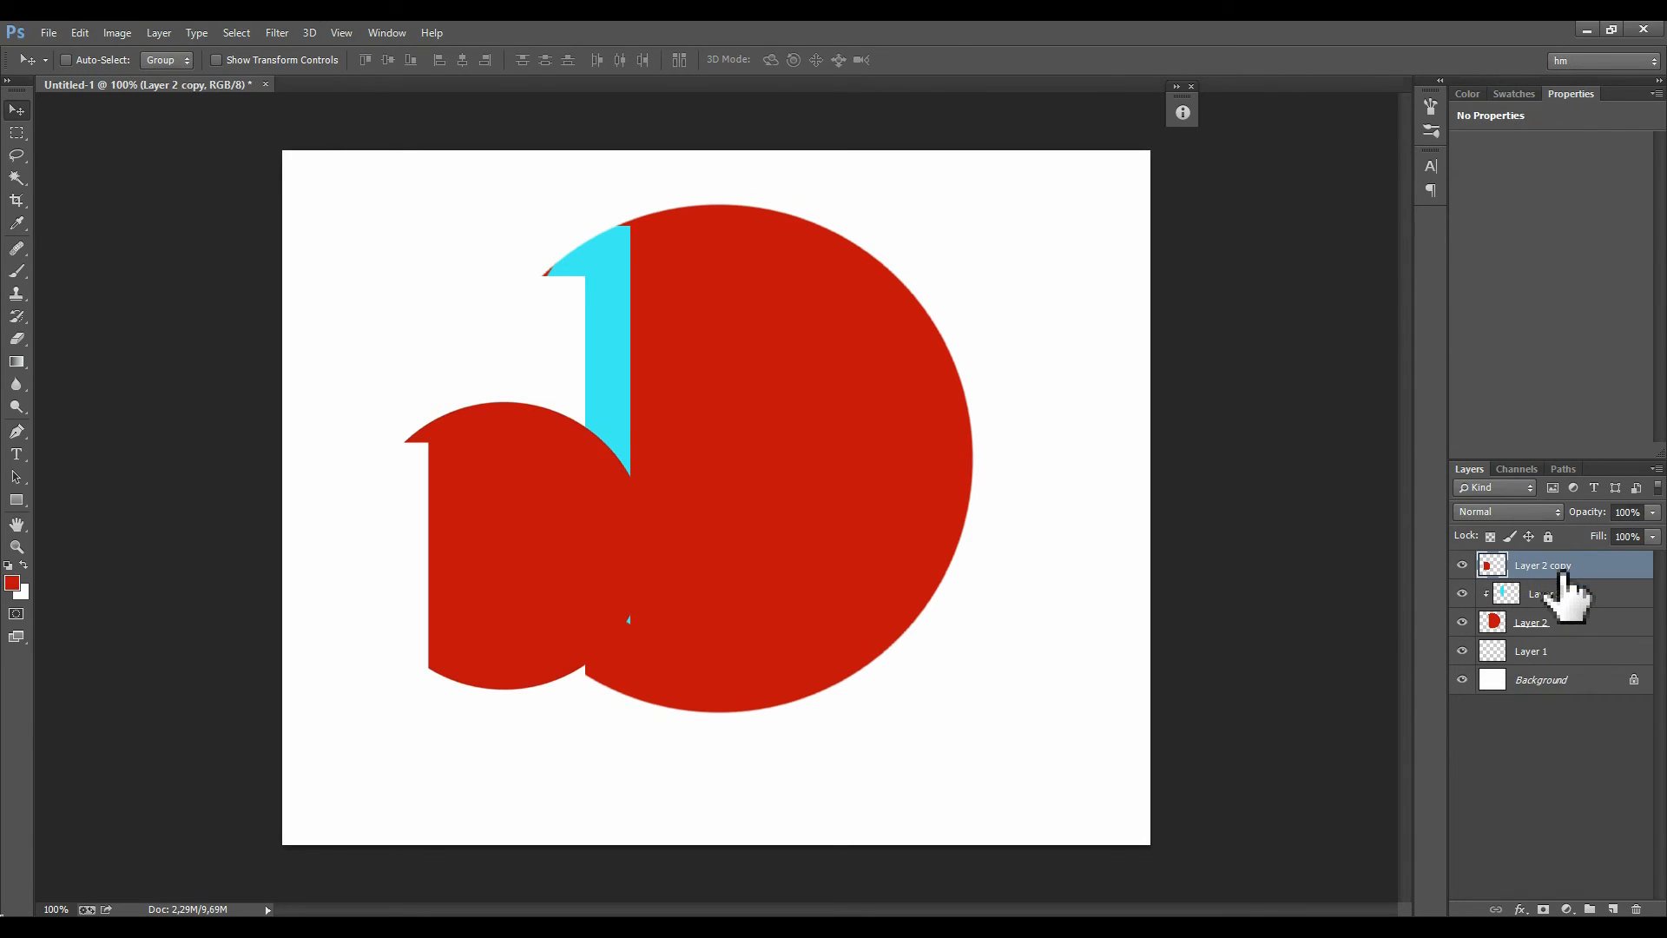
key(Delete)
Step: Release and reapply the clipping of Layer 3 to Layer 2, and move the cyan piece to the circle's right edge
mouse_move(1526, 584)
mouse_down()
mouse_move(1511, 566)
mouse_move(1494, 582)
mouse_up()
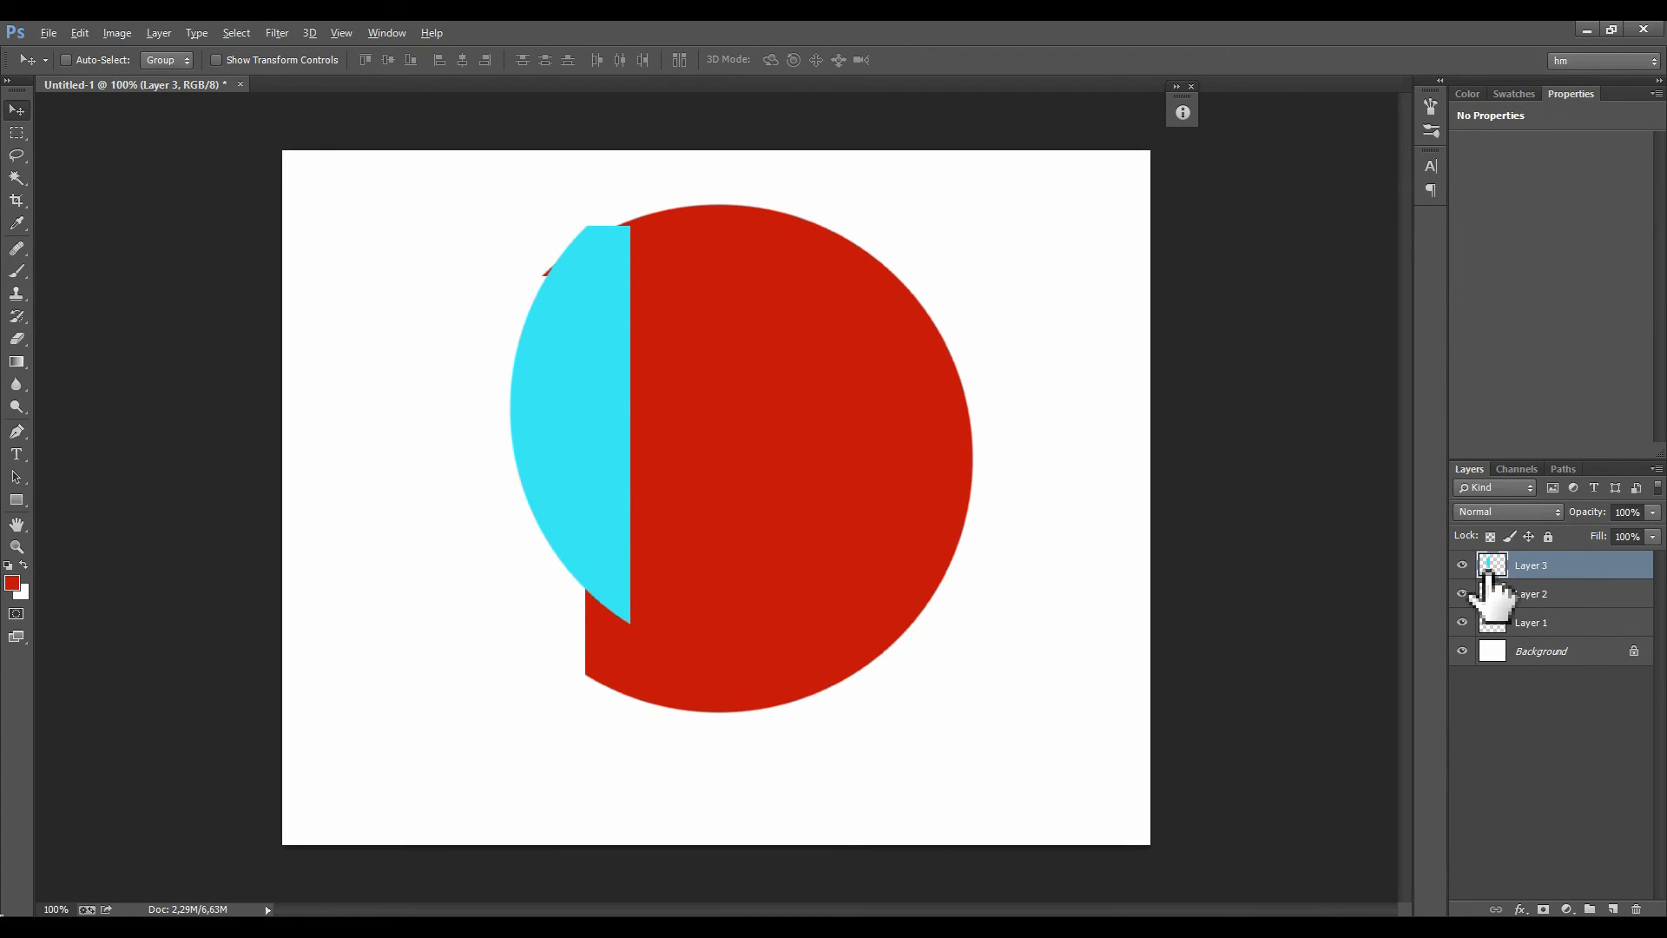
alt+click(1515, 571)
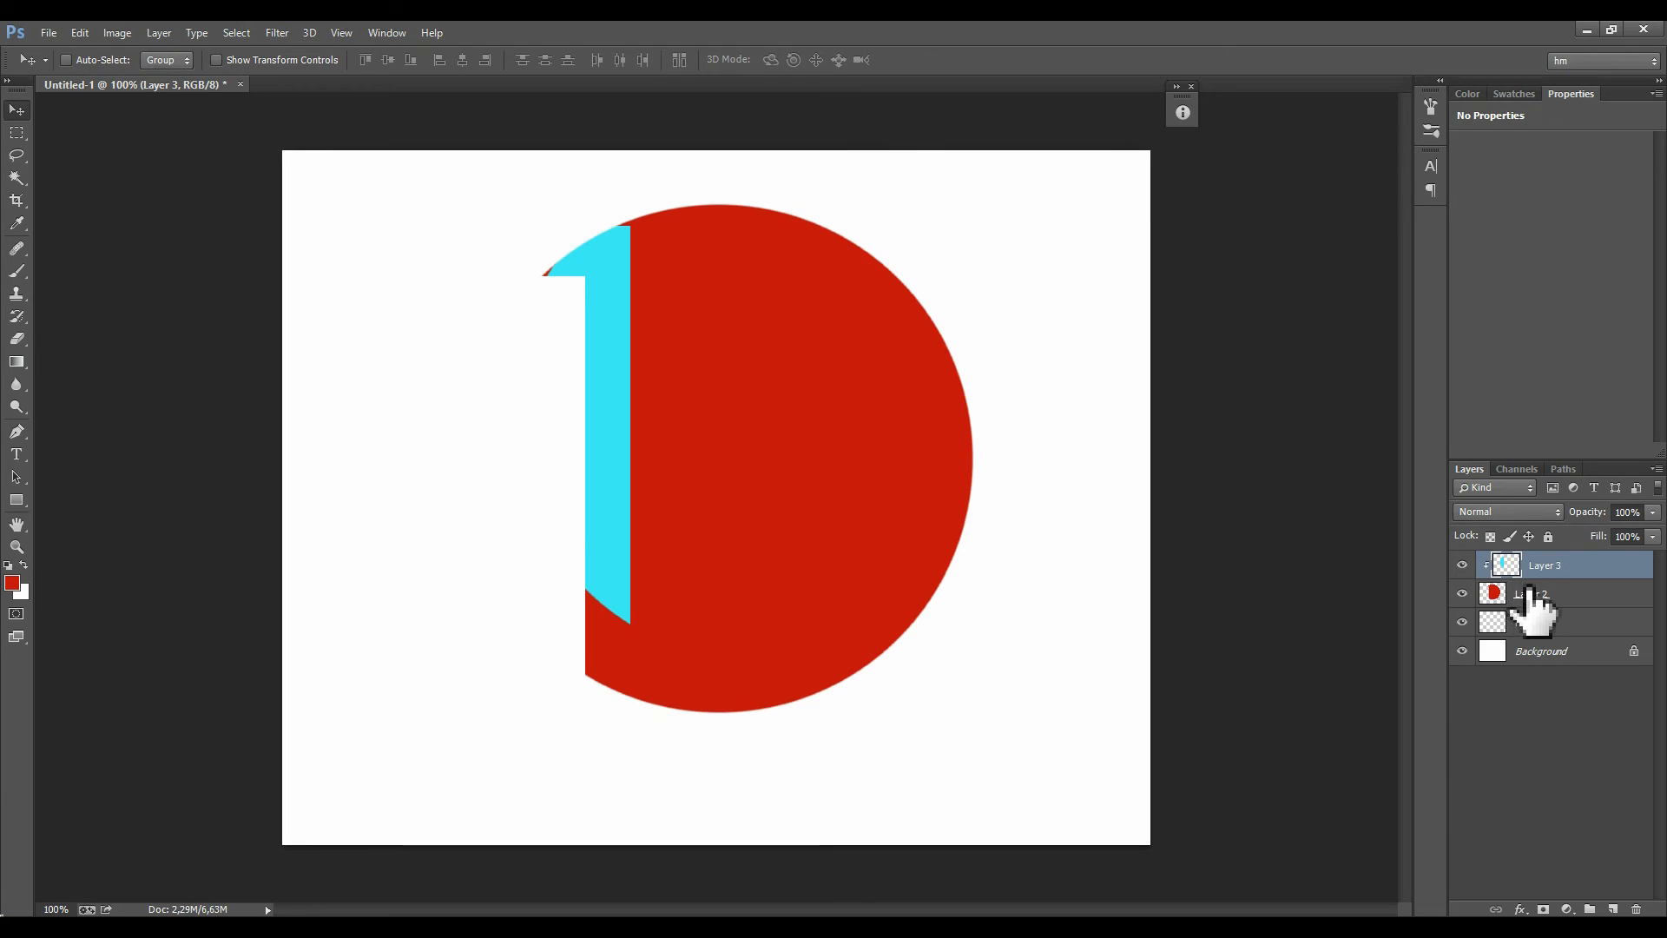
click(1500, 601)
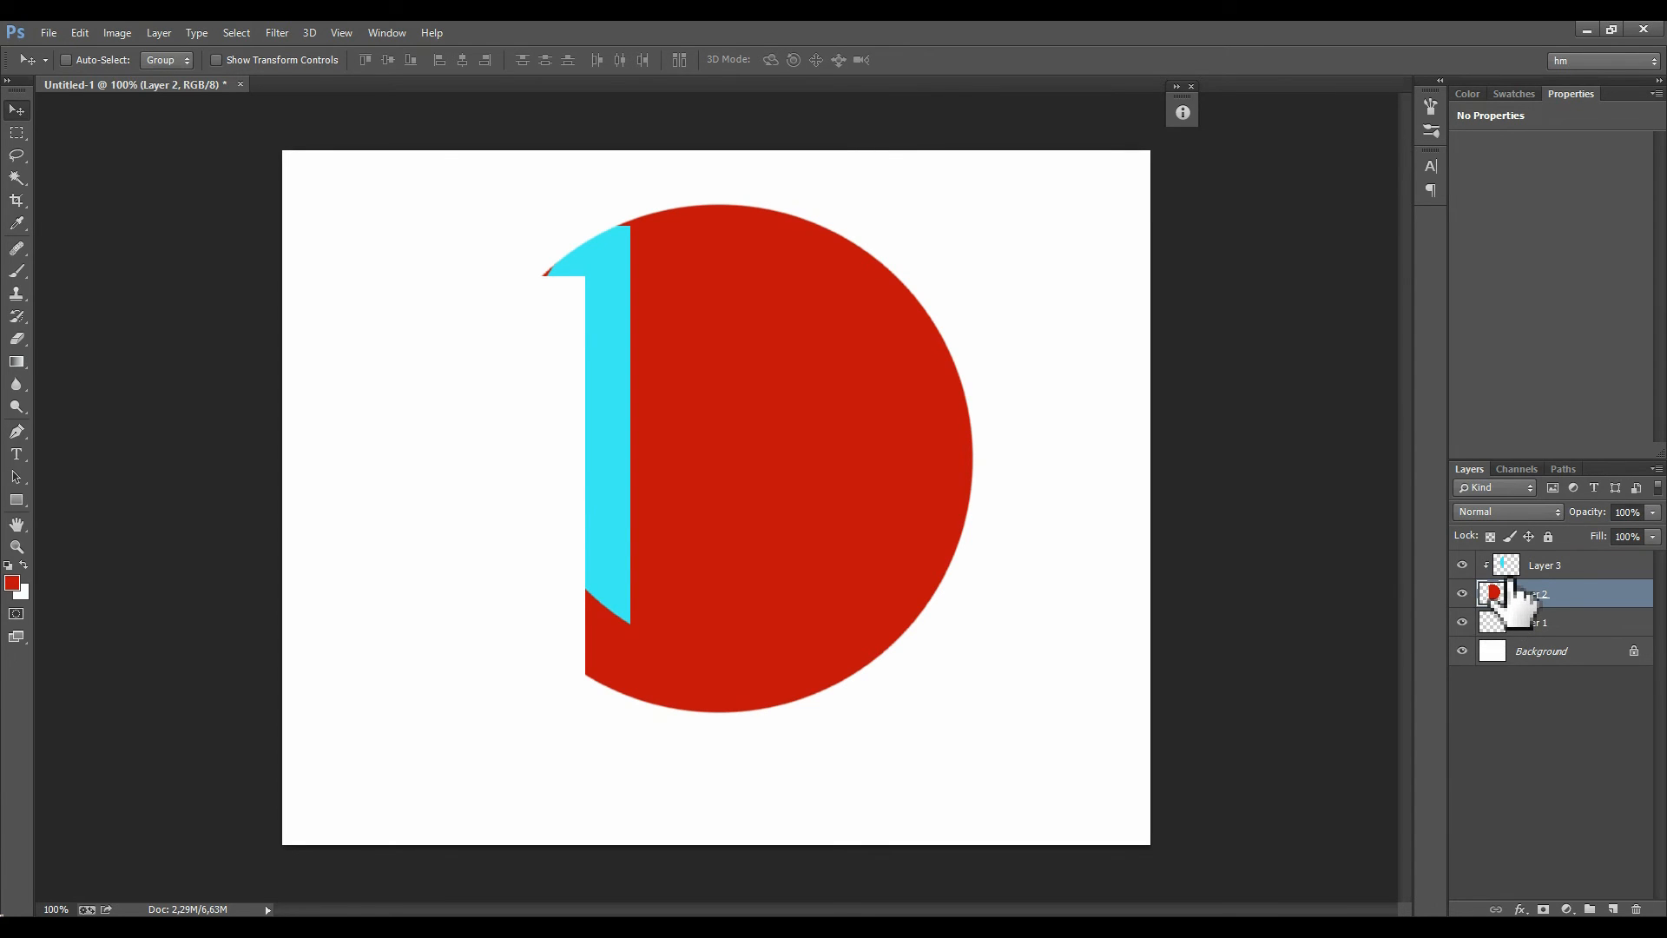
click(1510, 576)
click(1511, 587)
click(1510, 573)
drag(826, 420, 1013, 454)
drag(810, 493, 959, 535)
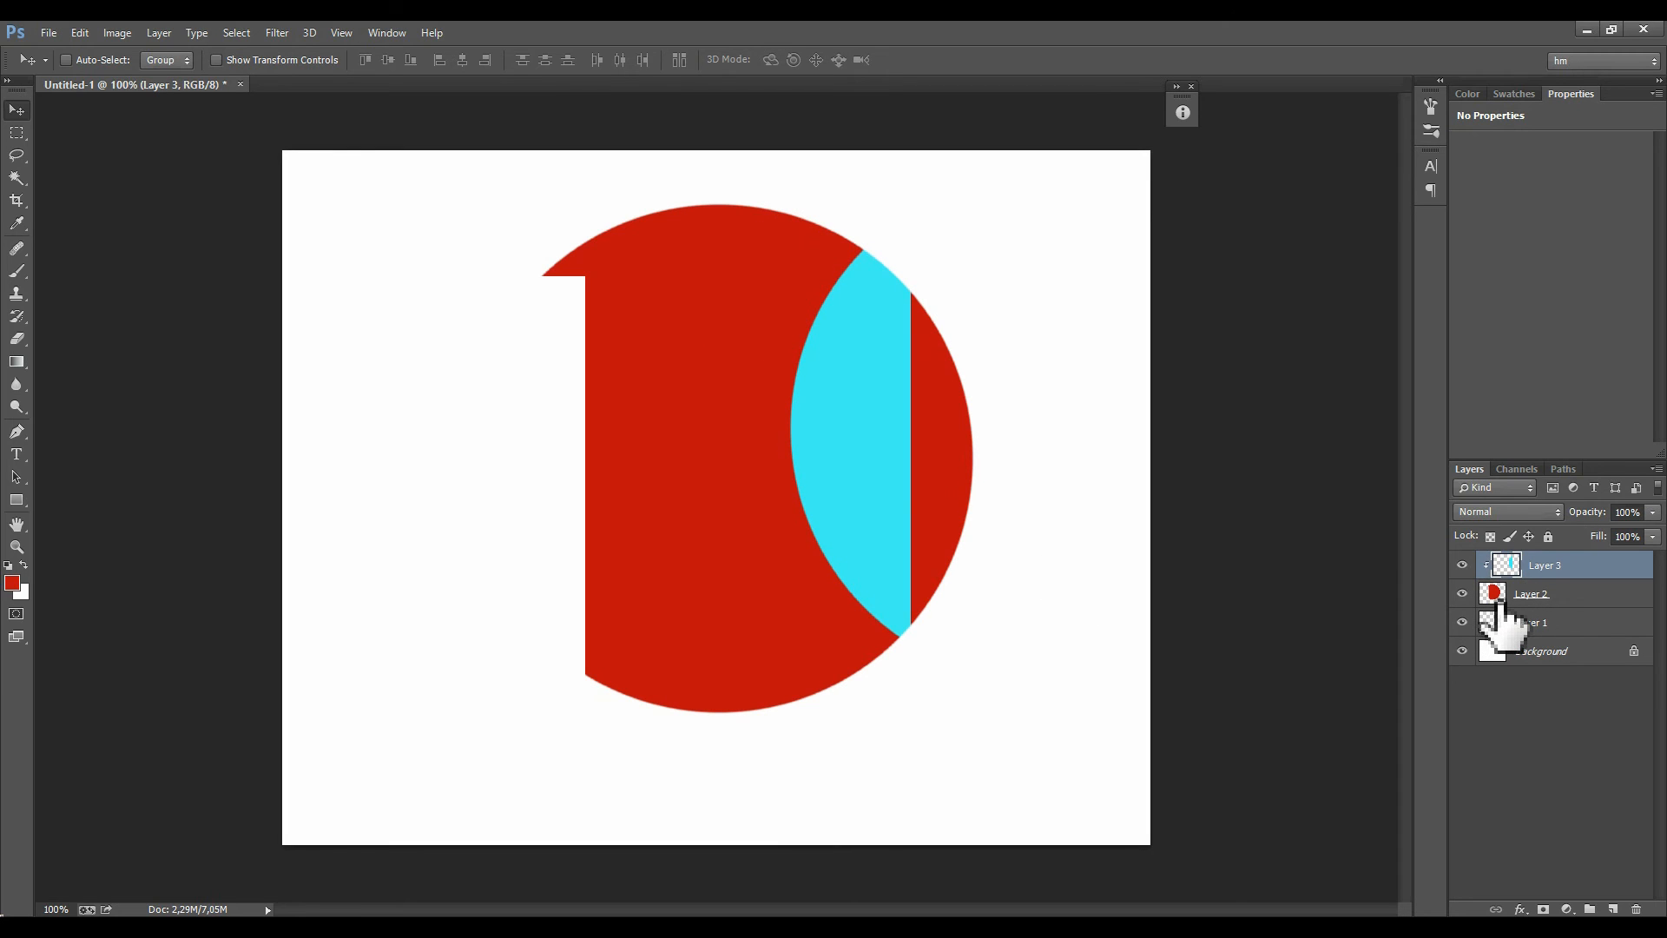
Step: Release Layer 3 from its clipping to Layer 2 and move the cyan piece slightly left, inside the circle
click(1497, 598)
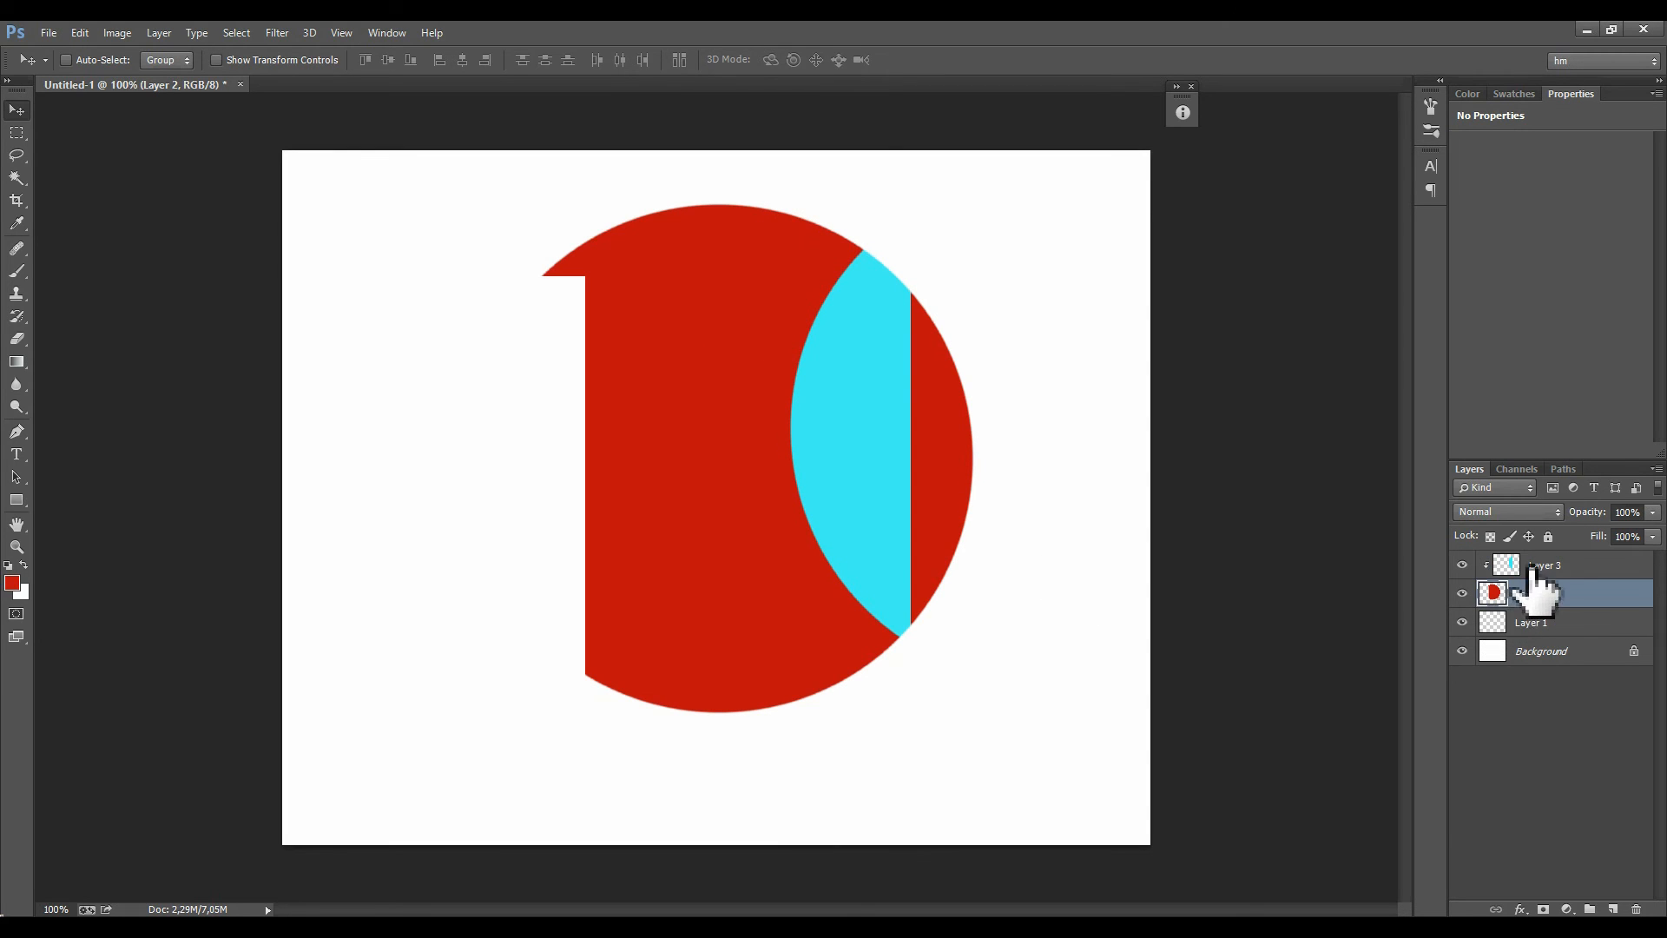
click(1525, 569)
alt+click(1507, 580)
drag(692, 534, 640, 551)
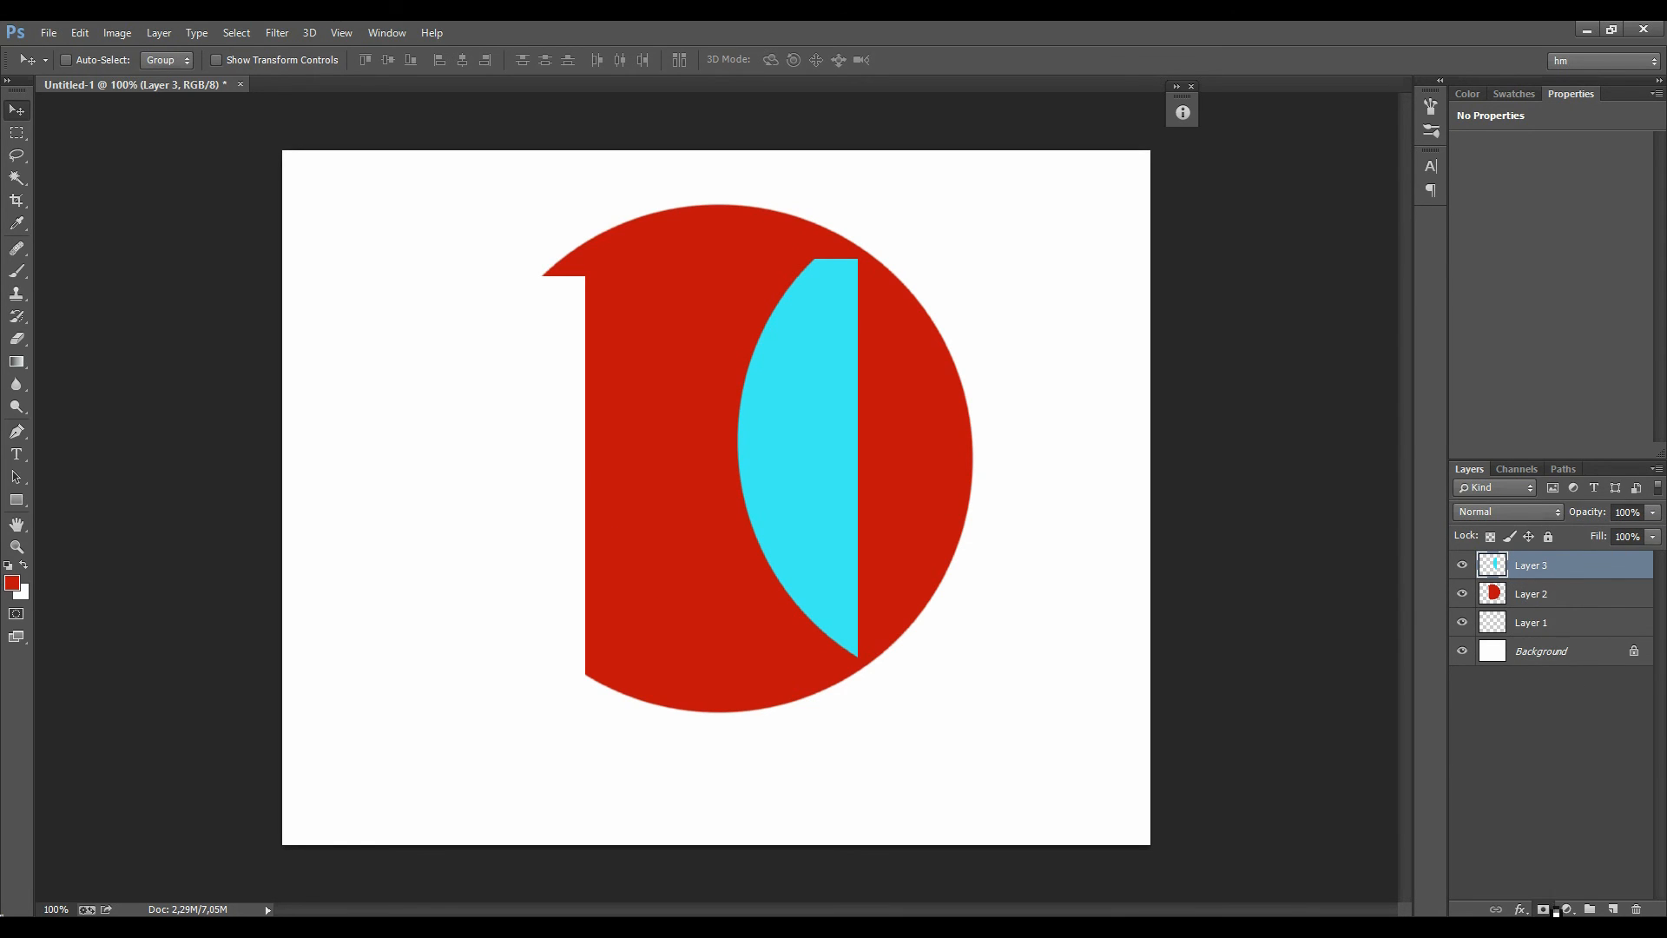
Step: Add a layer mask to Layer 3 and paint a round black spot hiding the left middle of the cyan piece
click(1547, 909)
key(b)
drag(729, 498, 562, 526)
click(745, 463)
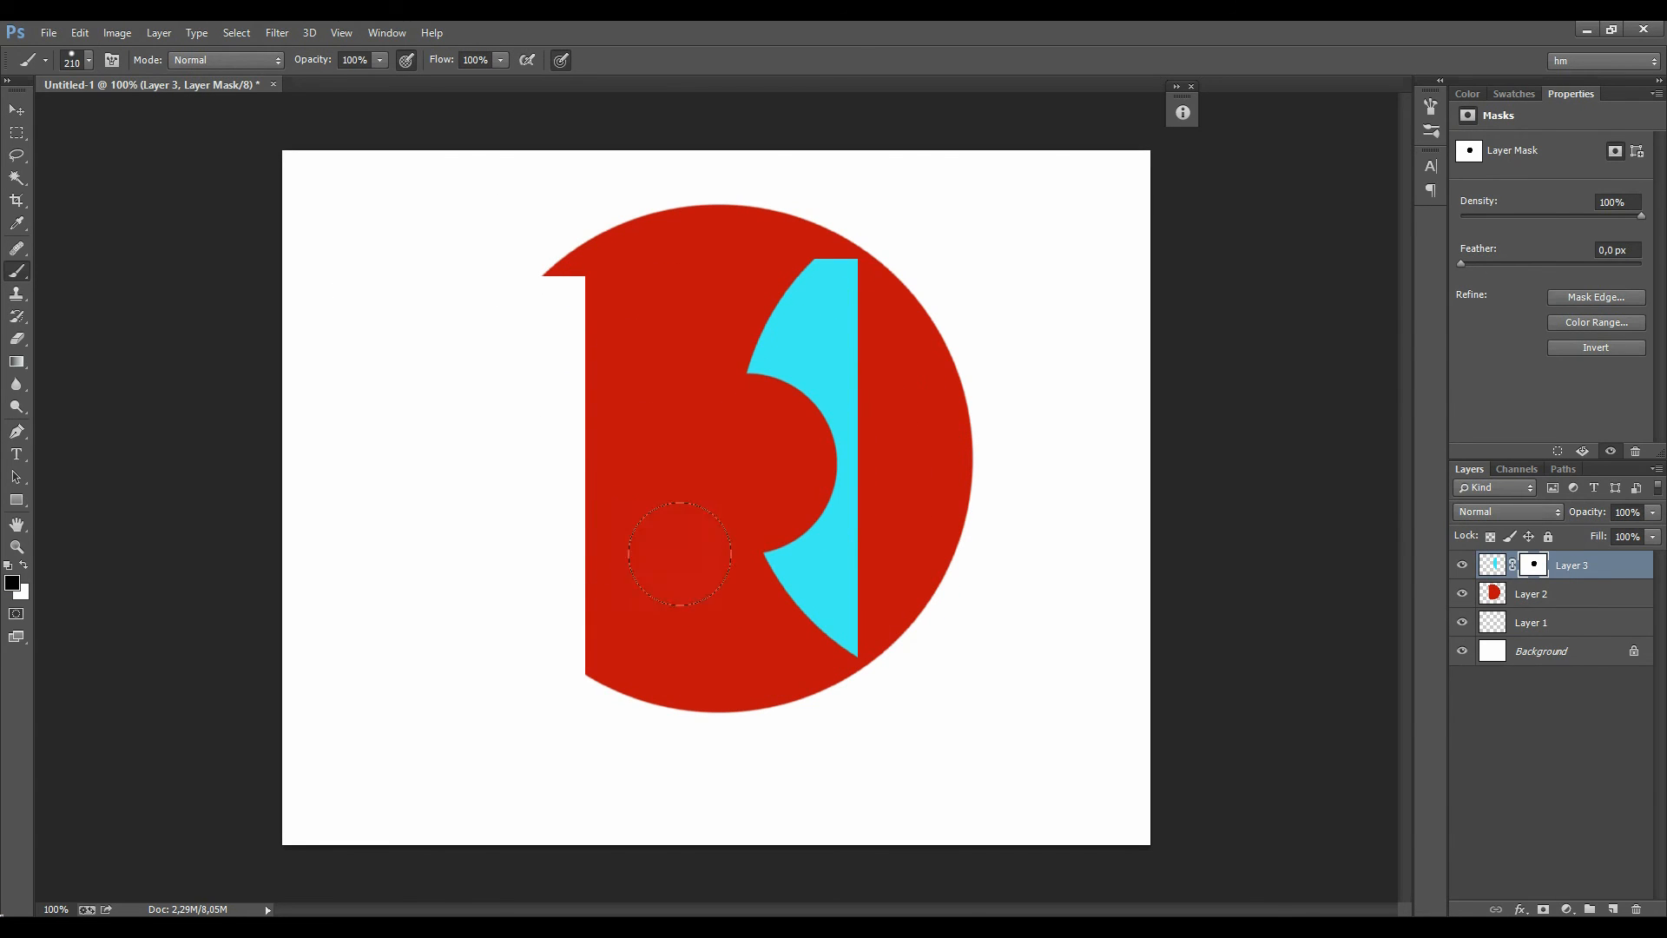
Step: Load Layer 3's mask as a selection and use it to add a layer mask to Layer 2
click(1540, 597)
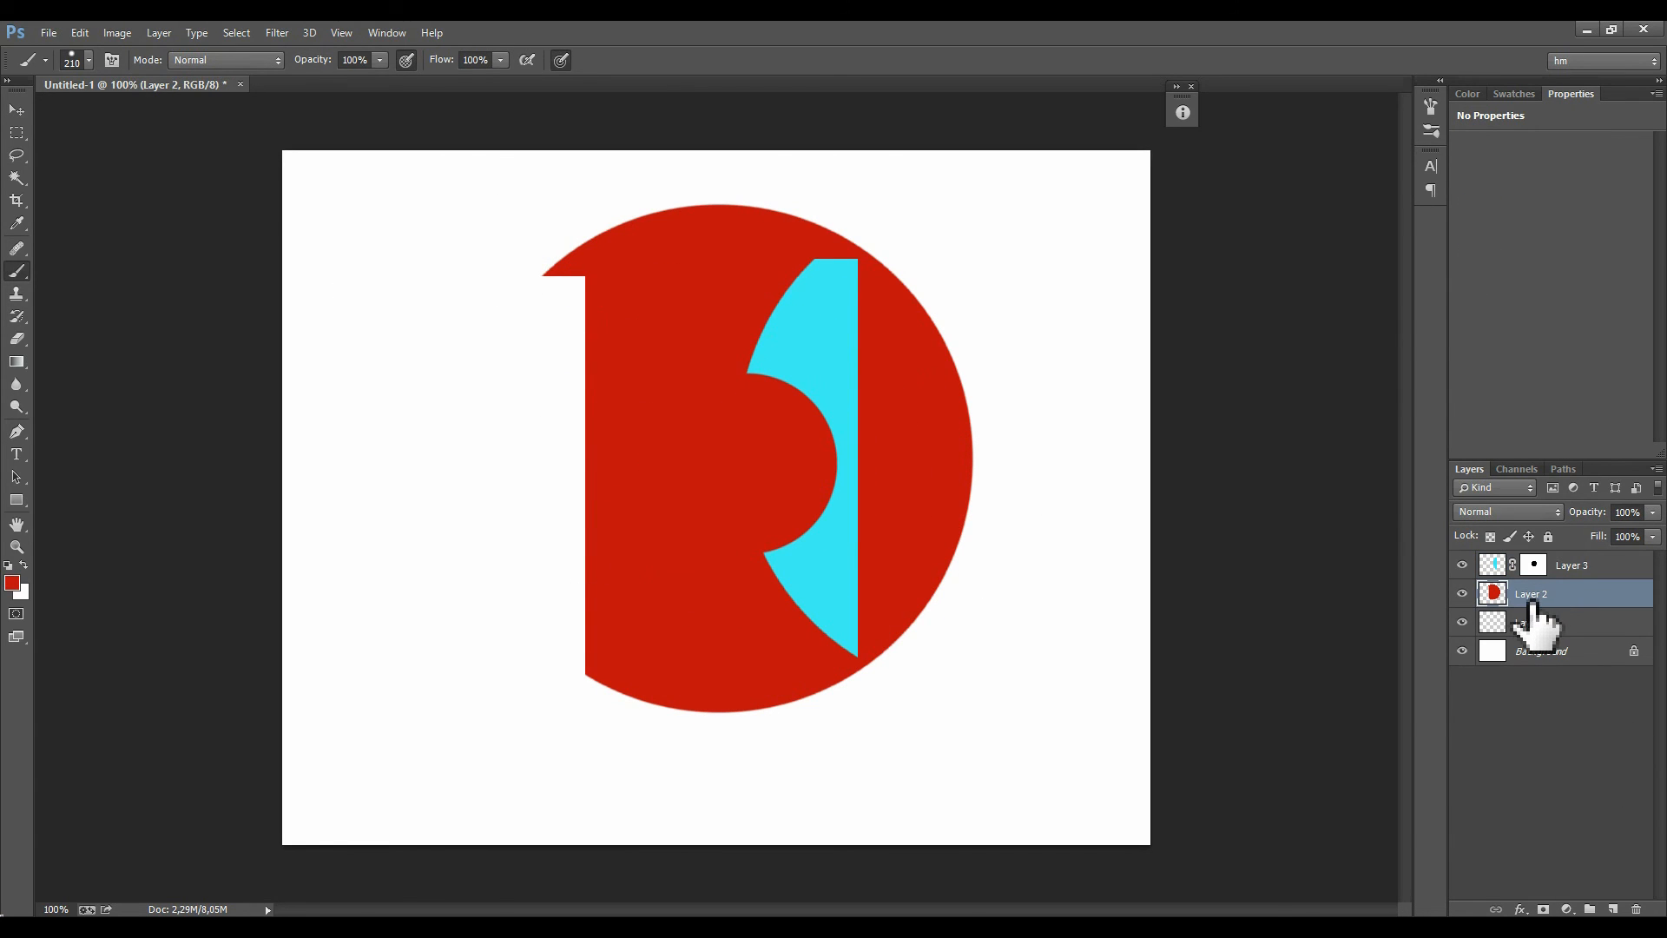
ctrl+click(1533, 565)
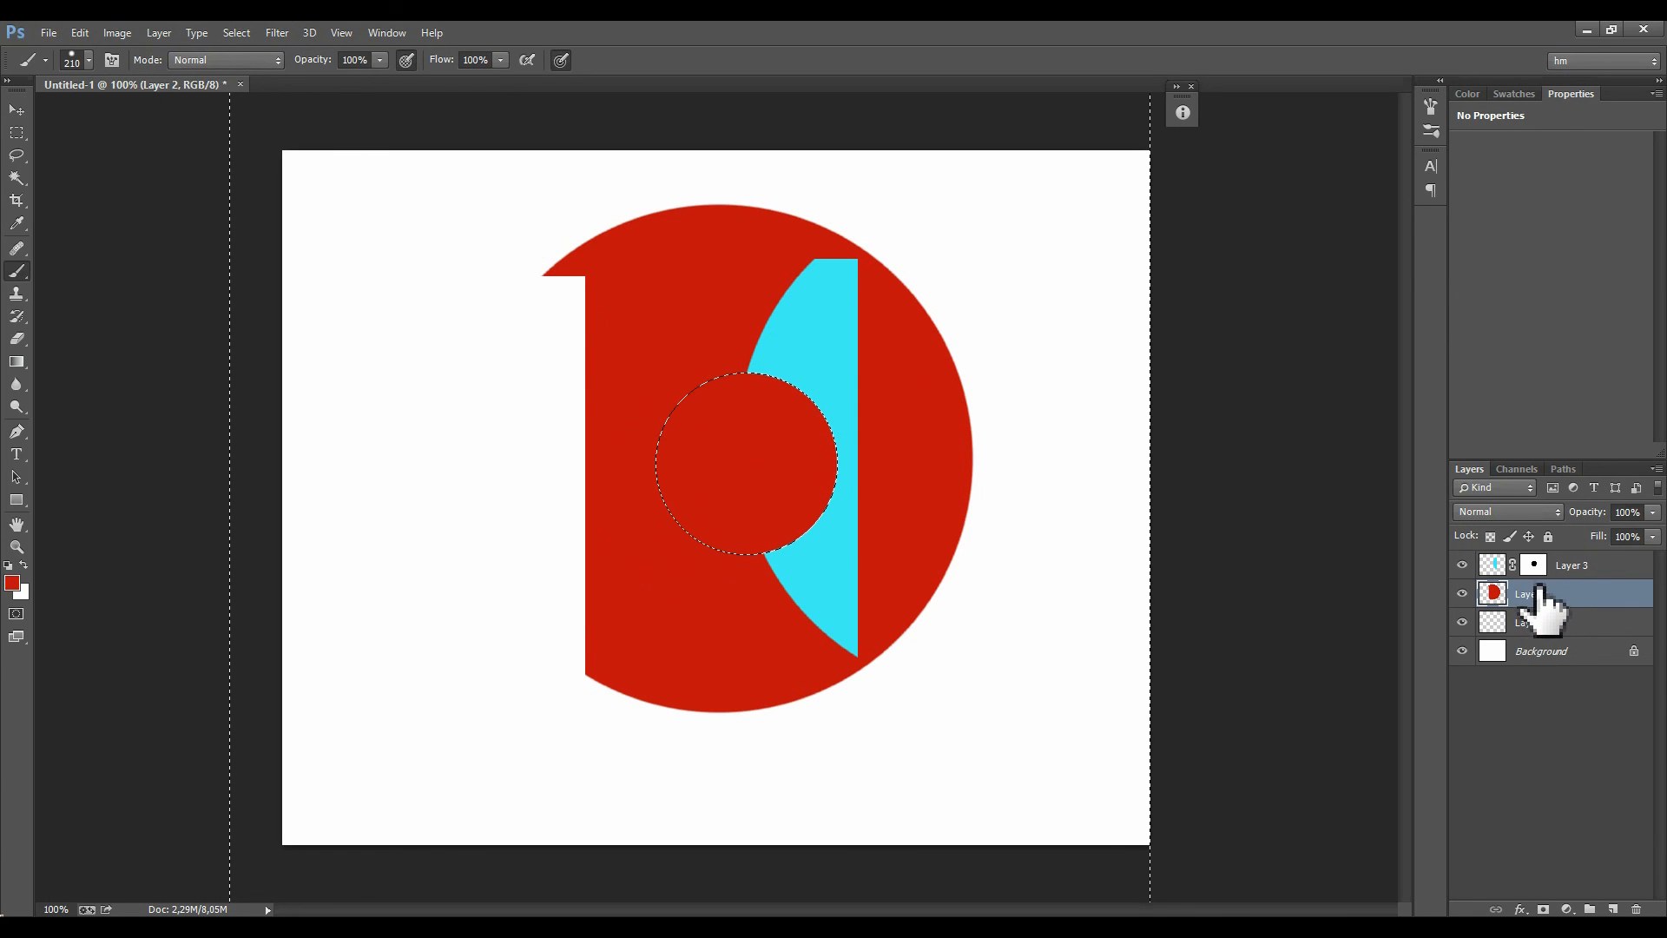
click(1543, 909)
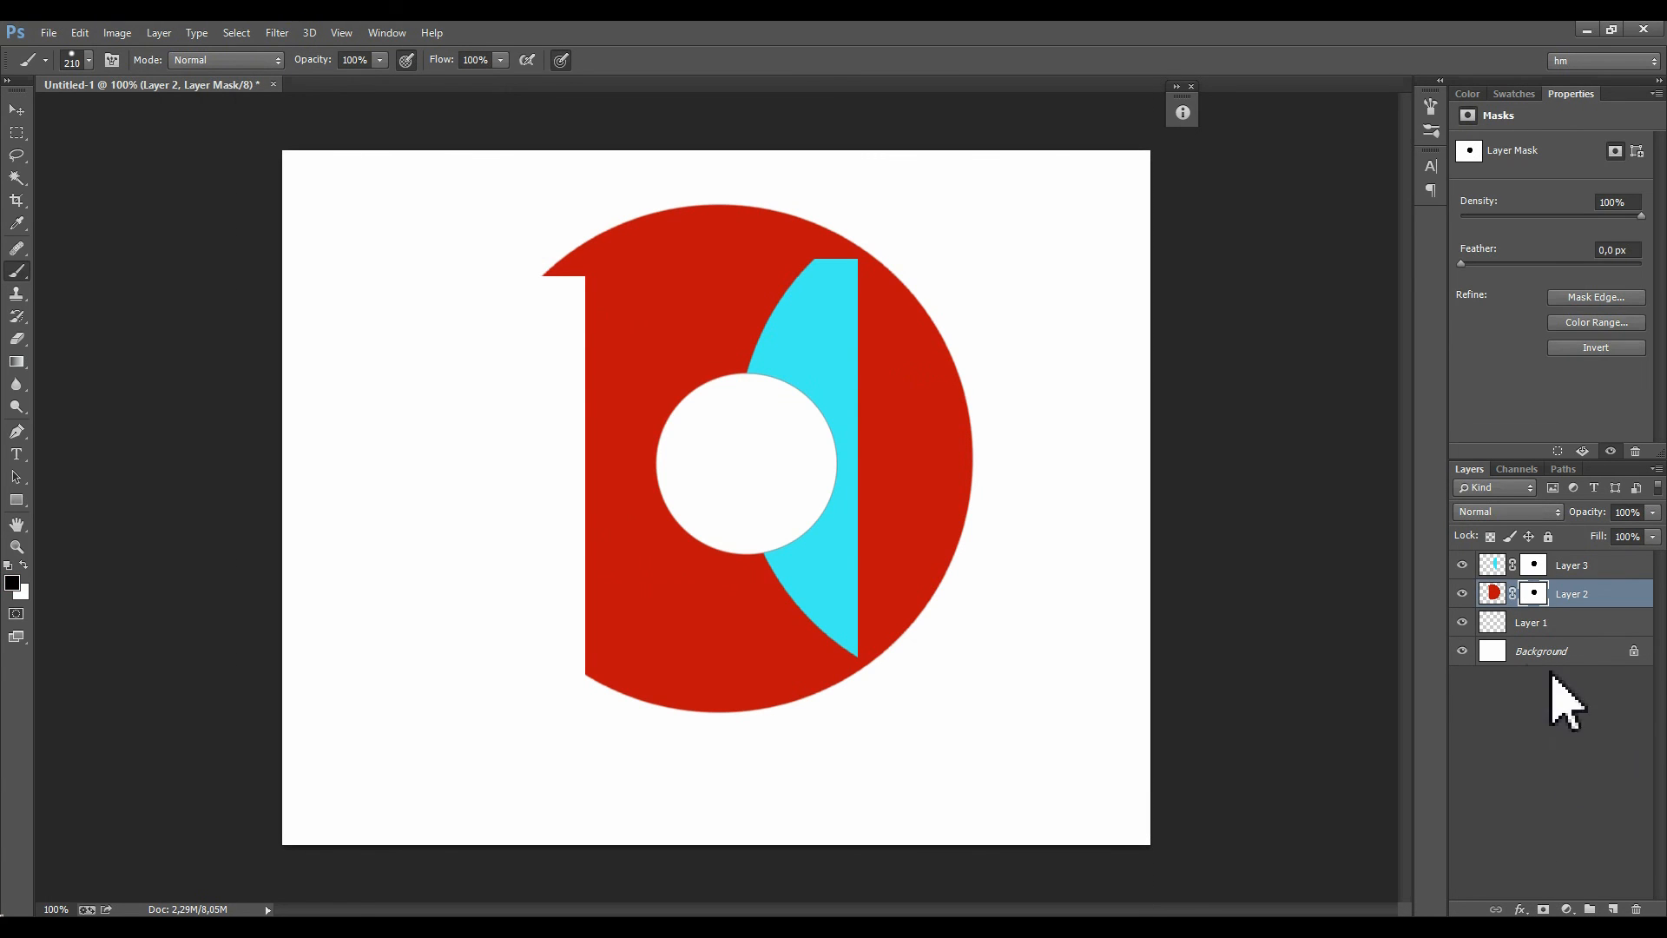
Step: Undo Layer 2's new mask, deselect, and copy Layer 3's mask directly onto Layer 2
key(ctrl+z)
key(ctrl+d)
drag(1541, 590, 1542, 596)
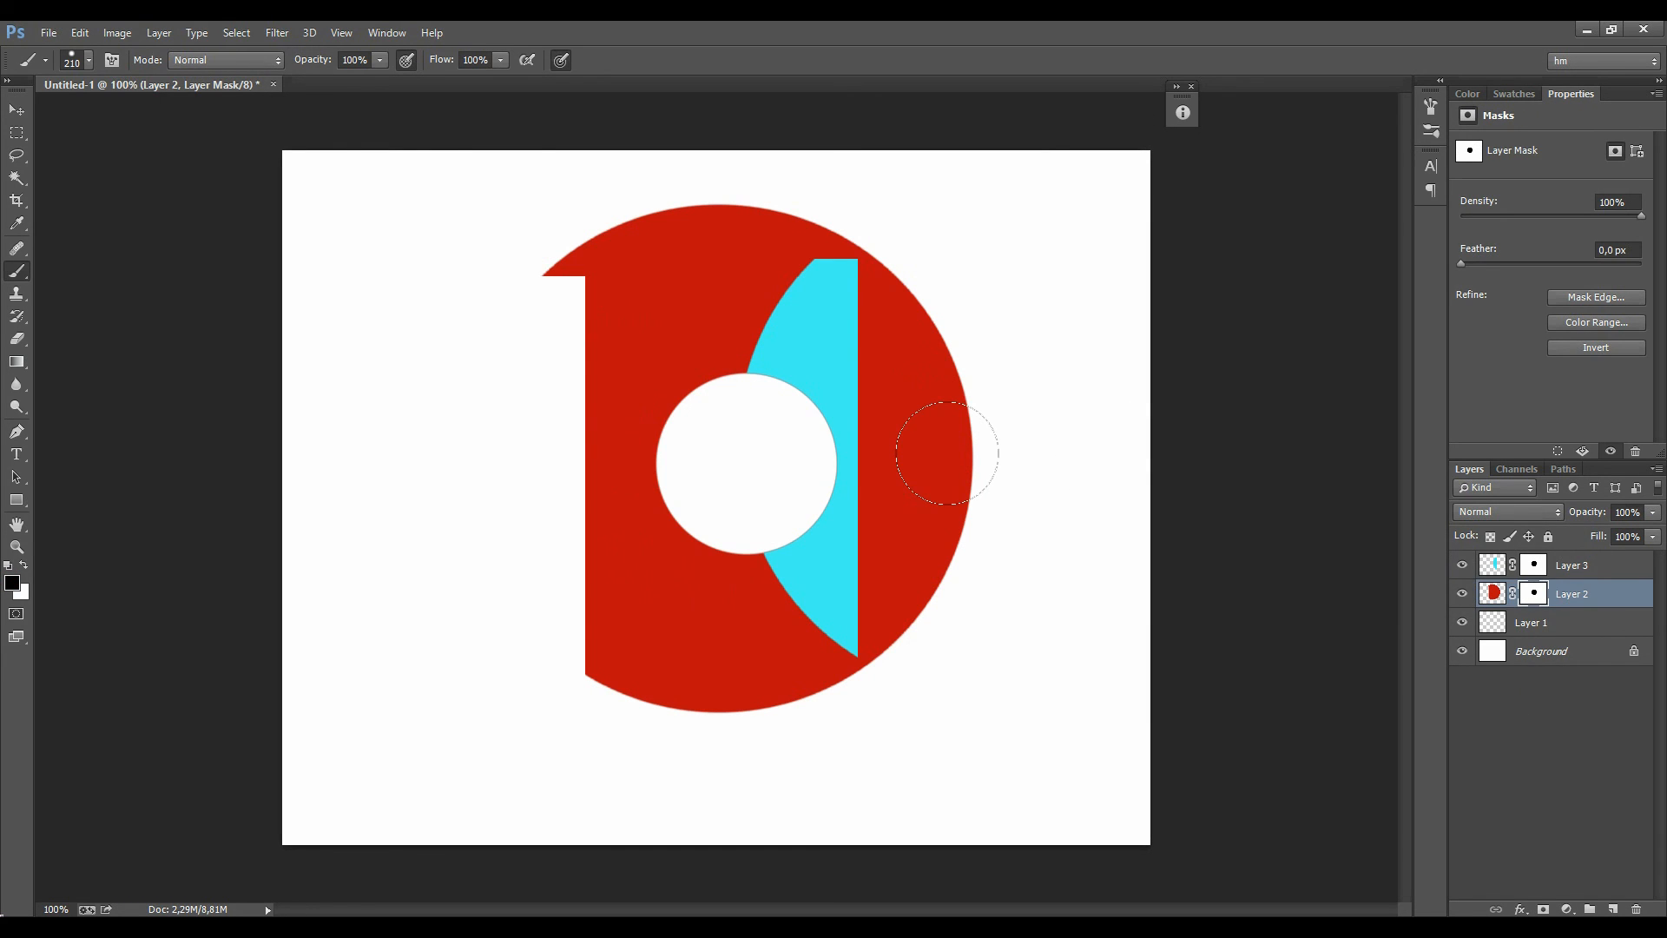
Step: Rename Layer 3 to "cake", Layer 2 to "lsadælsa" and Layer 1 to "saikdaisud", and deselect all layers
double_click(1593, 566)
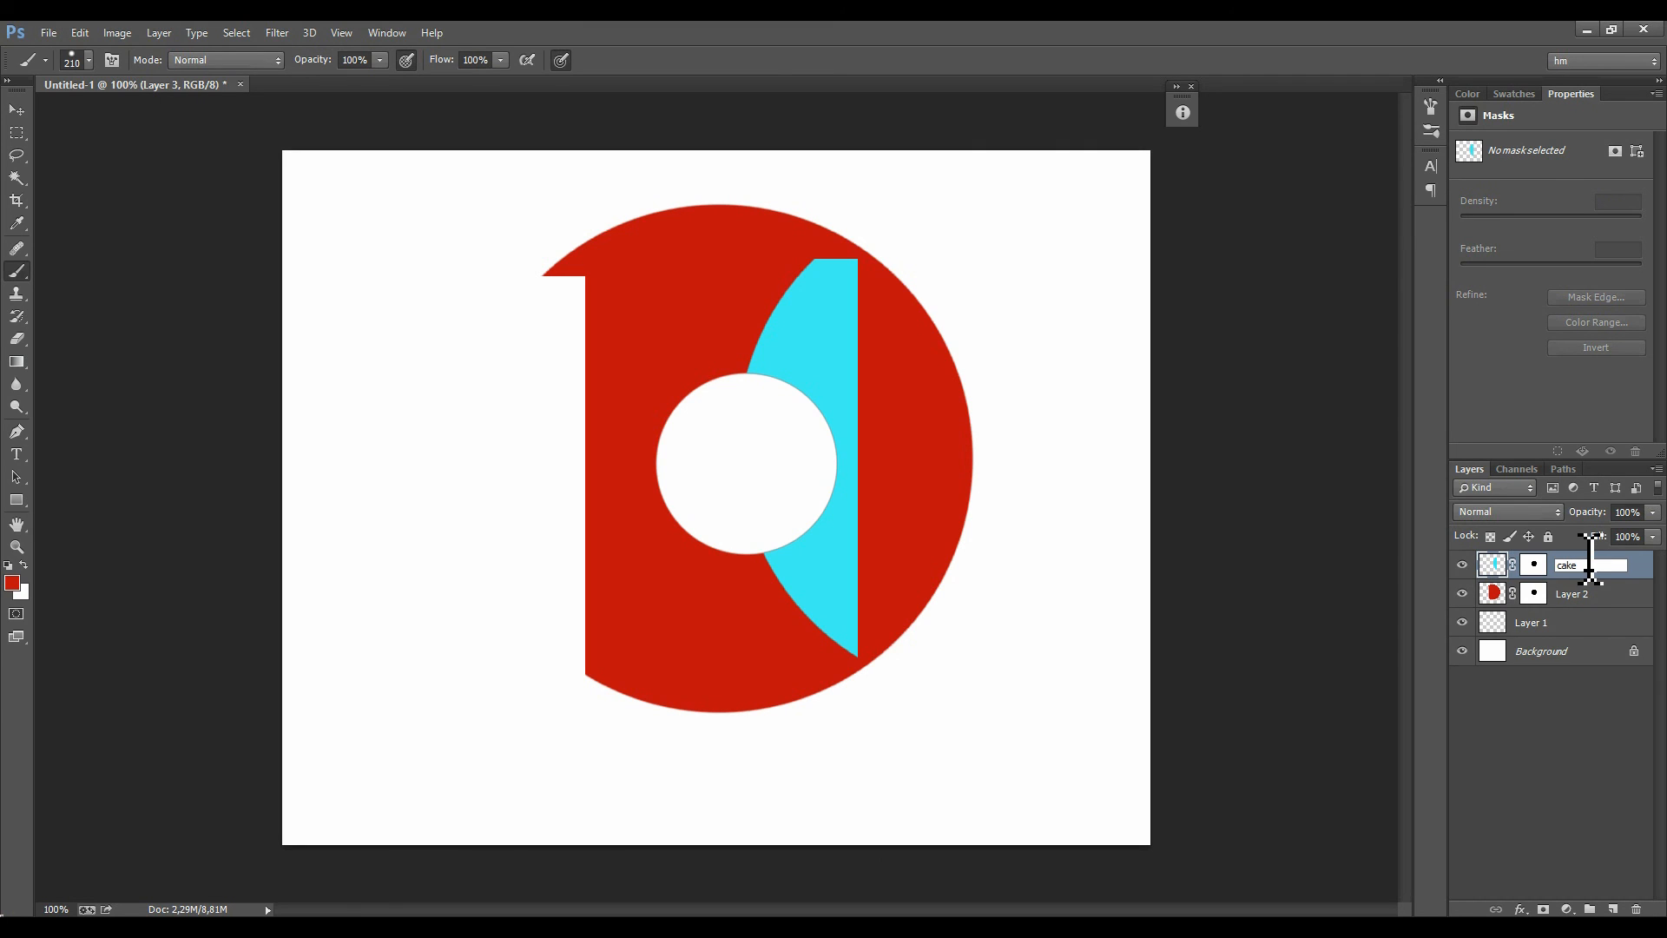
double_click(1596, 593)
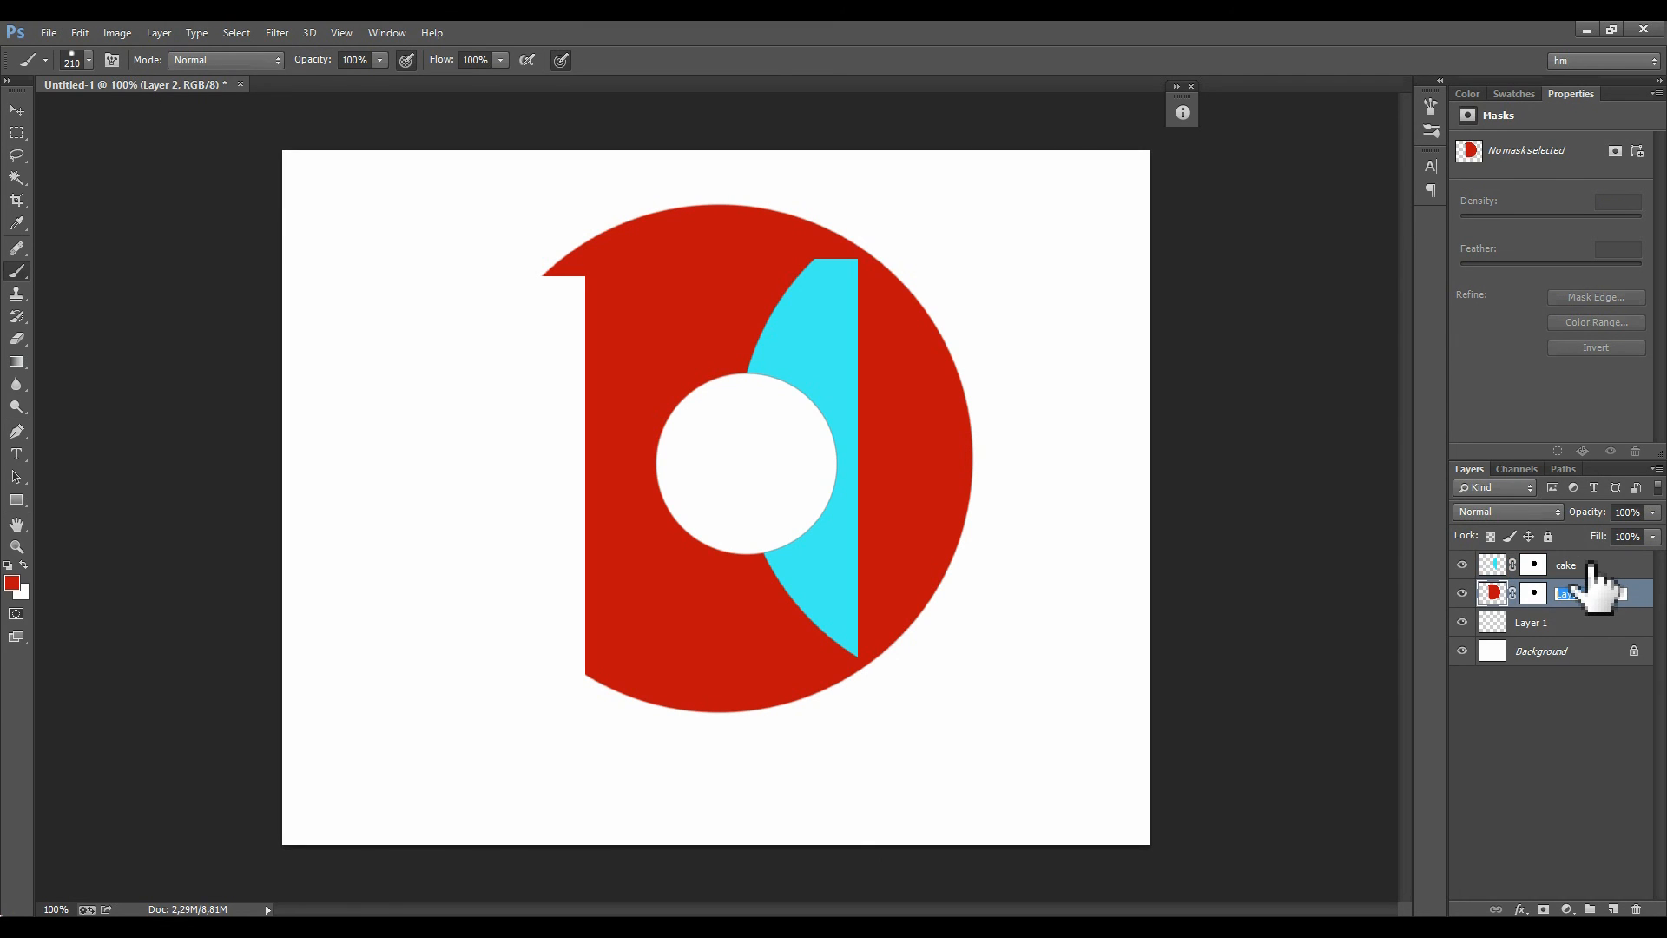
text(lsadælsa)
key(Tab)
text(saikdaisud)
click(1555, 715)
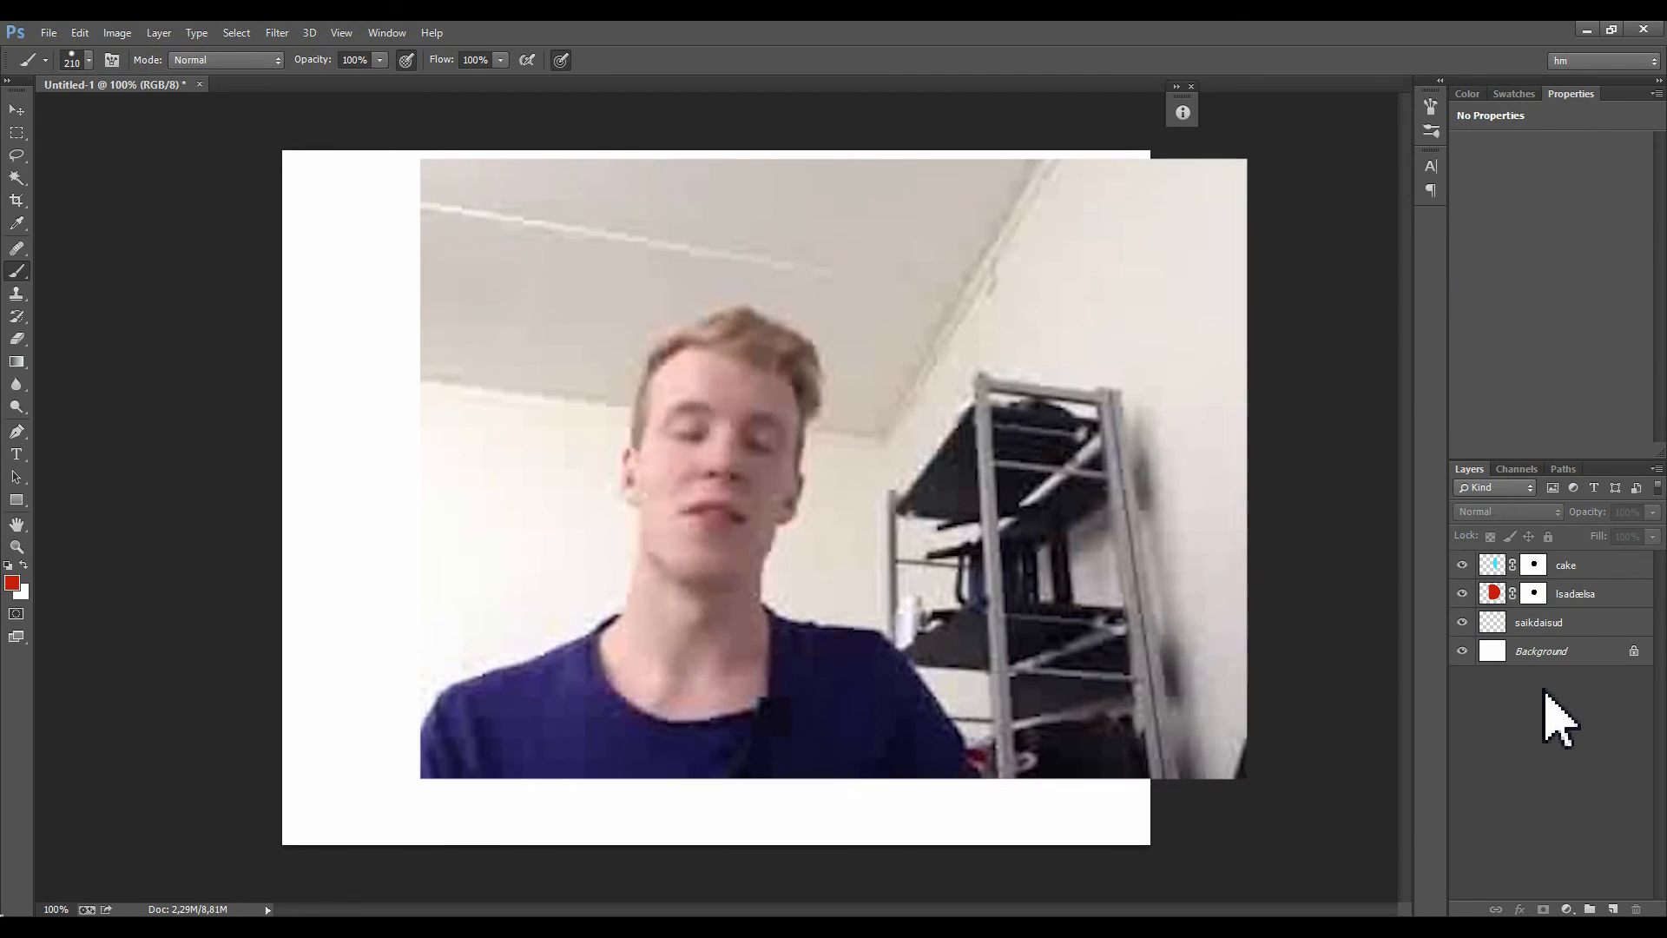